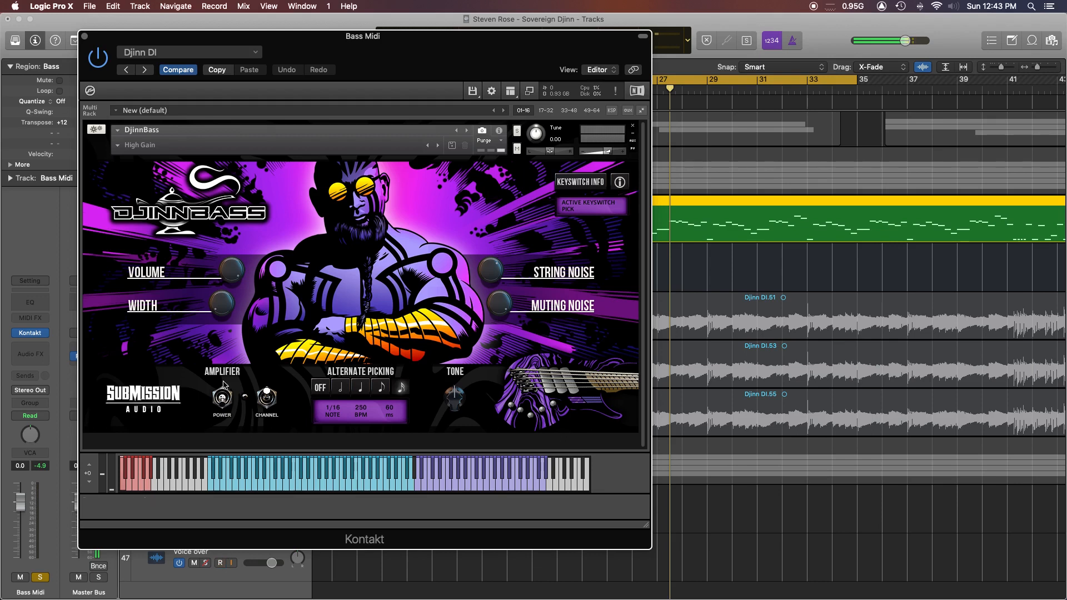
Try the DjinnBass amplifier on its two channels and leave the amplifier switched off
{"action": "left_click", "coordinate": [222, 397]}
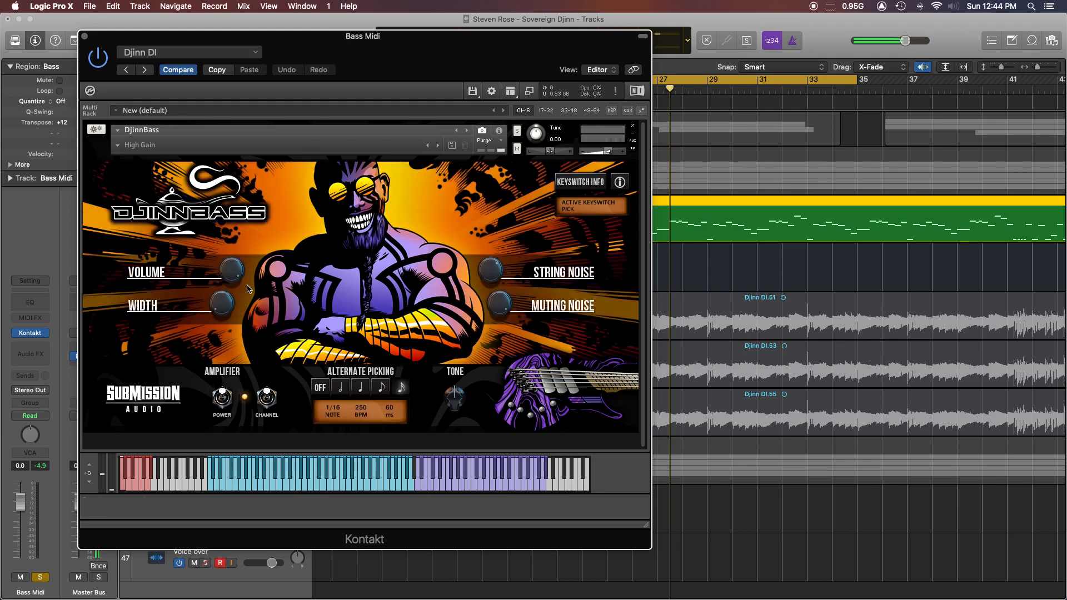
{"action": "left_click", "coordinate": [265, 406]}
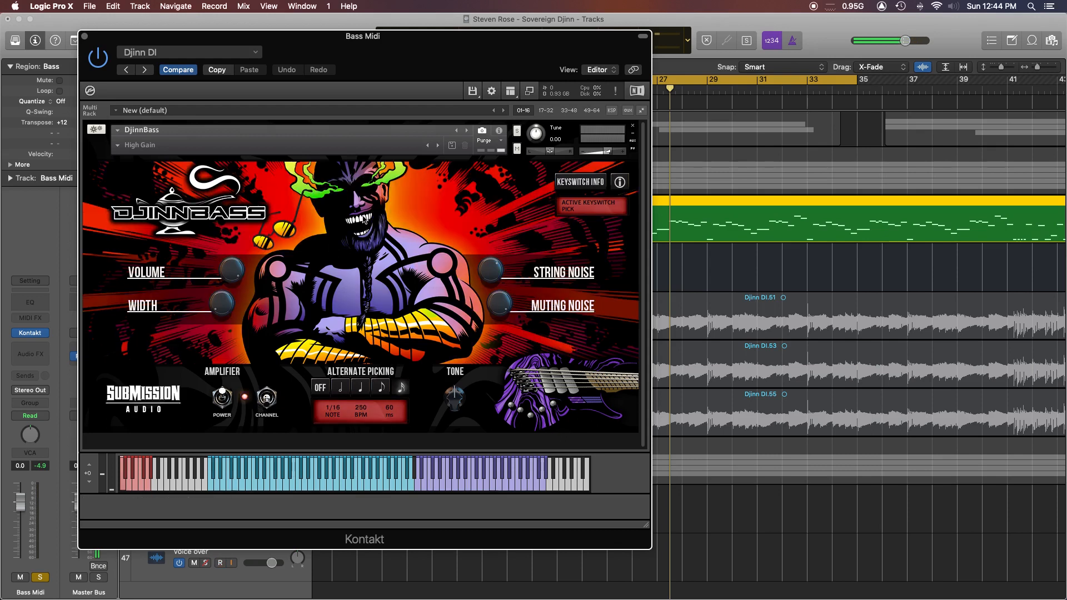
{"action": "left_click", "coordinate": [222, 397]}
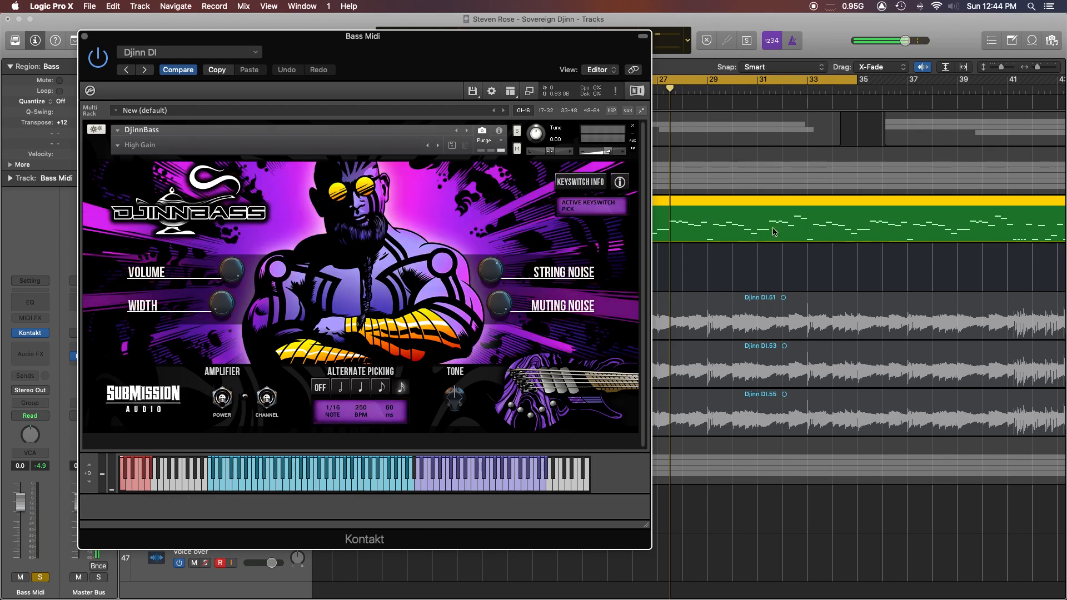
Open the Bass MIDI region in the piano roll, play through its notes, and close the Kontakt window
{"action": "scroll", "coordinate": [789, 232], "scroll_direction": "left", "scroll_amount": 5}
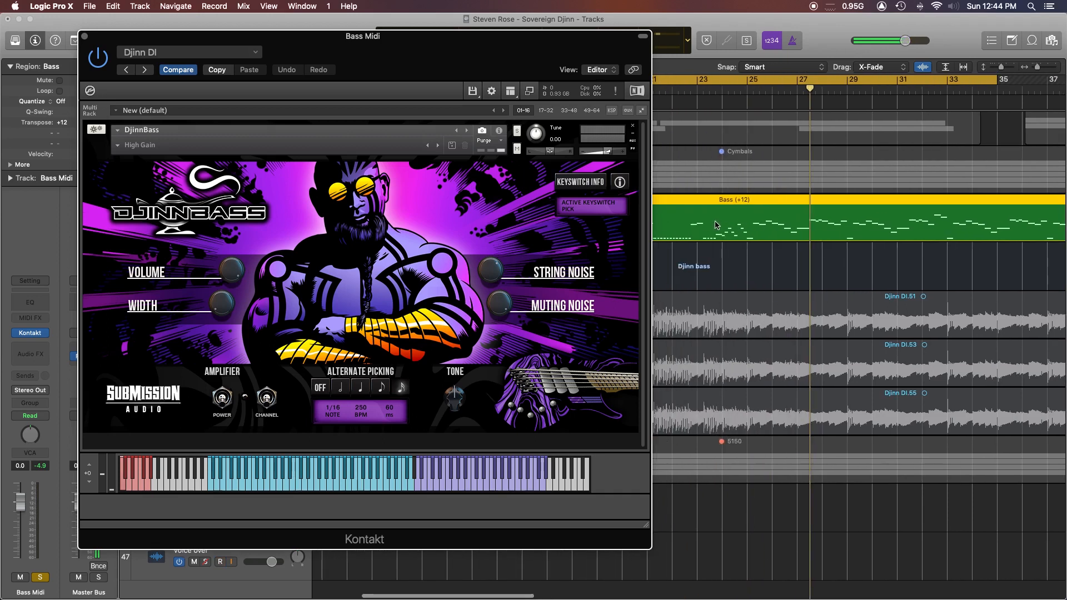
{"action": "double_click", "coordinate": [732, 231]}
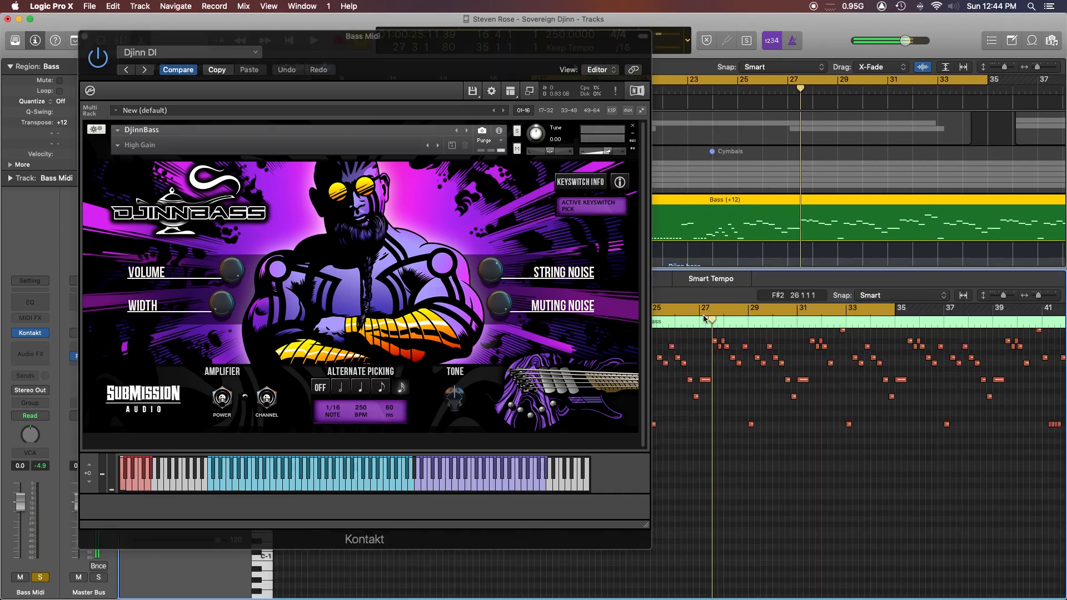
{"action": "scroll", "coordinate": [715, 322], "scroll_direction": "left", "scroll_amount": 8}
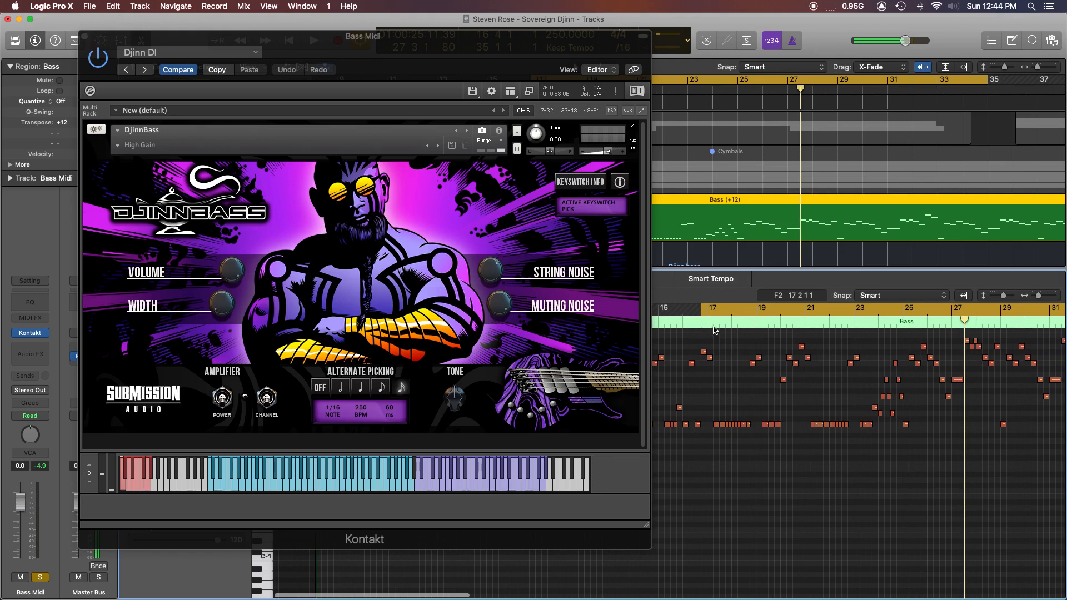
{"action": "key", "text": "space"}
{"action": "scroll", "coordinate": [741, 330], "scroll_direction": "left", "scroll_amount": 5}
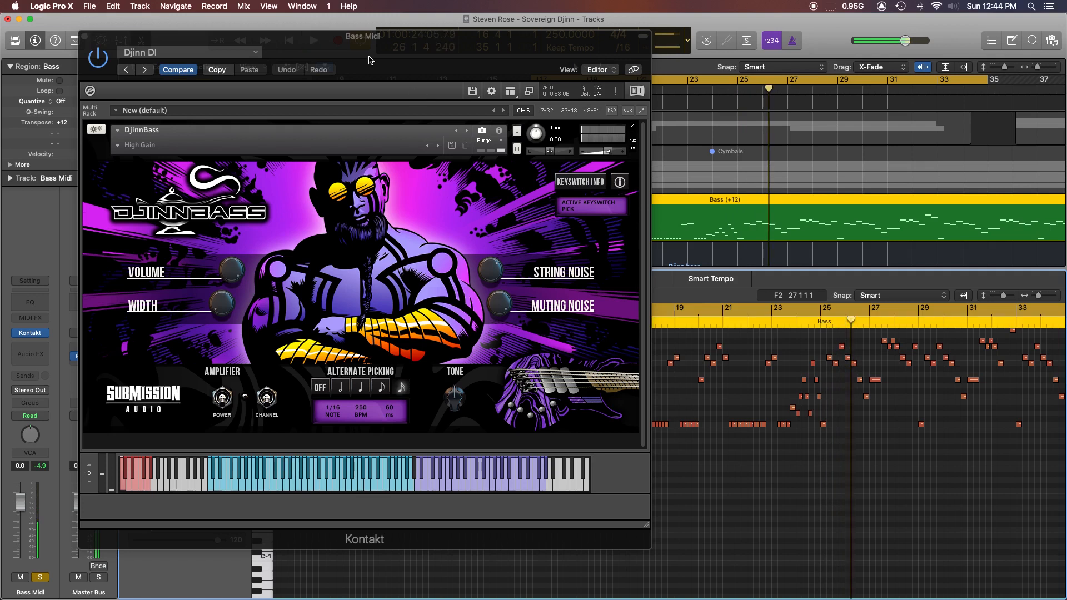
{"action": "left_click", "coordinate": [85, 36]}
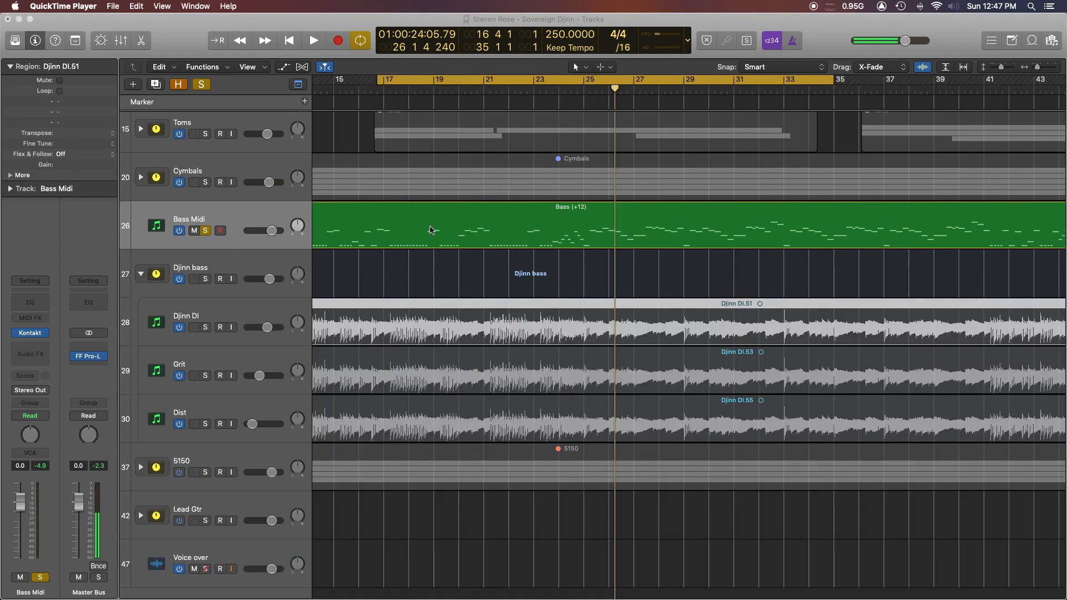
Locate the Bounce in Place command for the Bass region on the Bass Midi track without running it
{"action": "scroll", "coordinate": [430, 230], "scroll_direction": "left", "scroll_amount": 2}
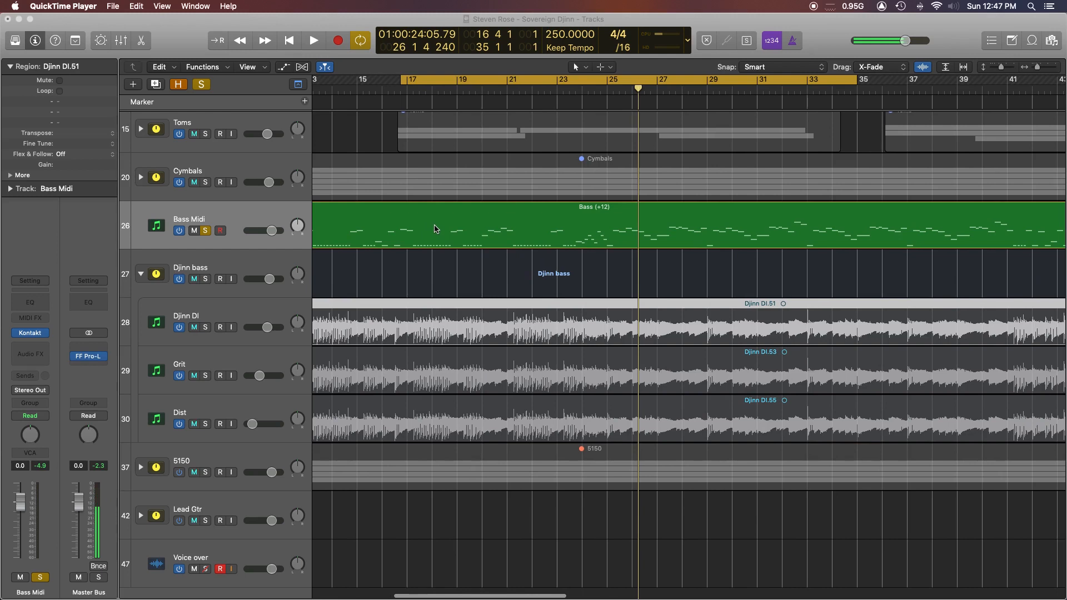
{"action": "right_click", "coordinate": [435, 229]}
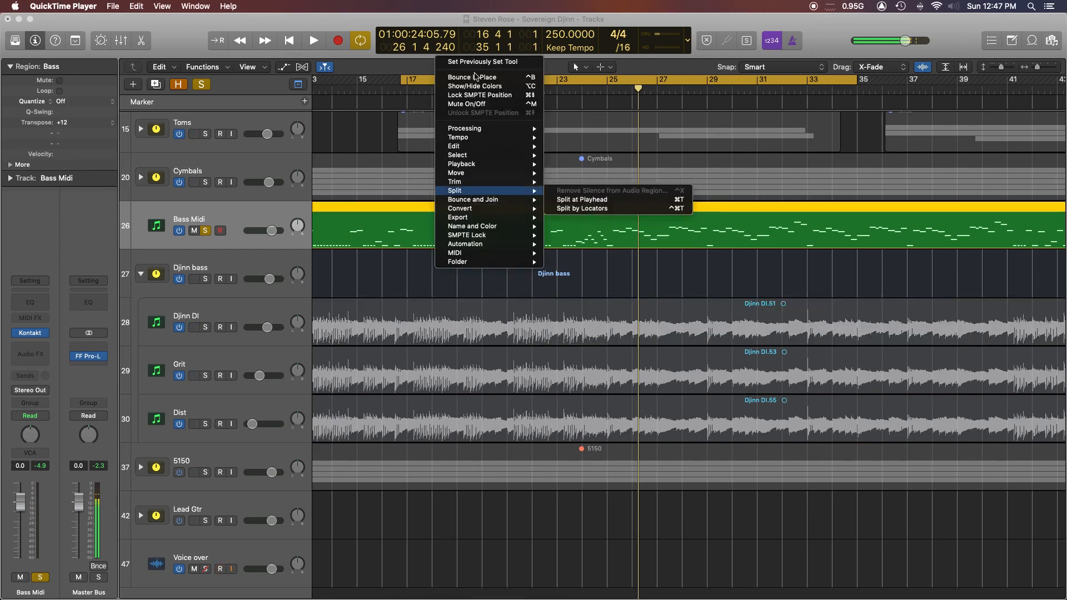
{"action": "left_click", "coordinate": [501, 282]}
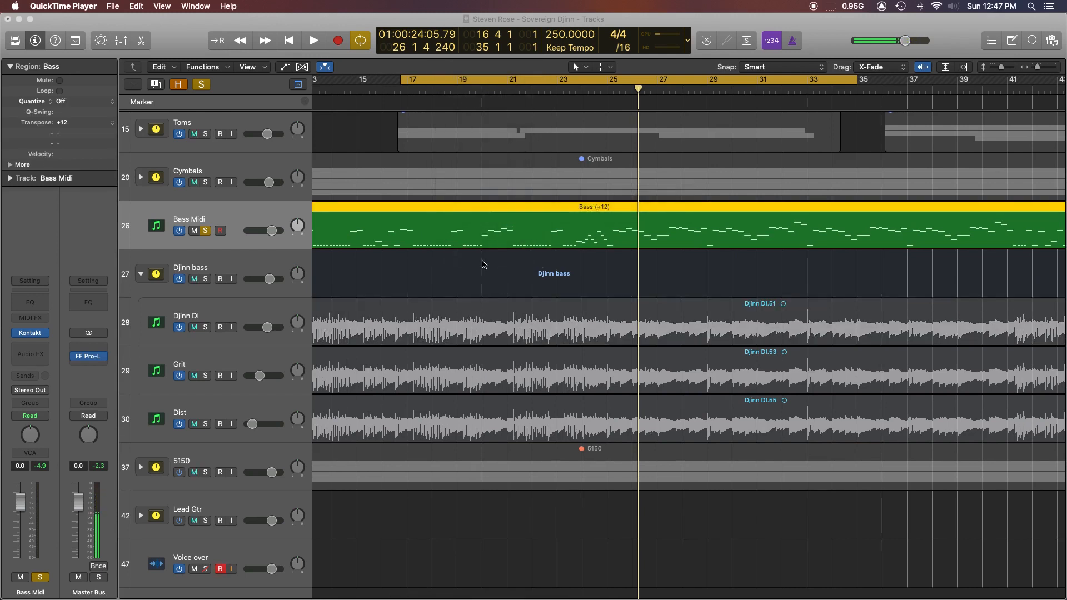
{"action": "scroll", "coordinate": [494, 237], "scroll_direction": "right", "scroll_amount": 1}
{"action": "right_click", "coordinate": [493, 237]}
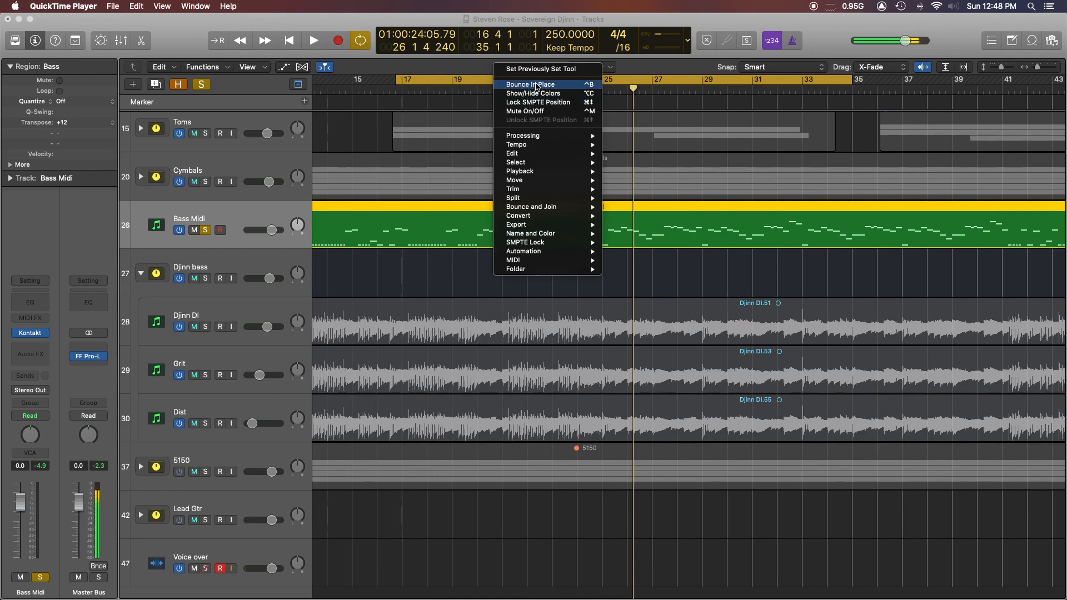
{"action": "left_click", "coordinate": [444, 284]}
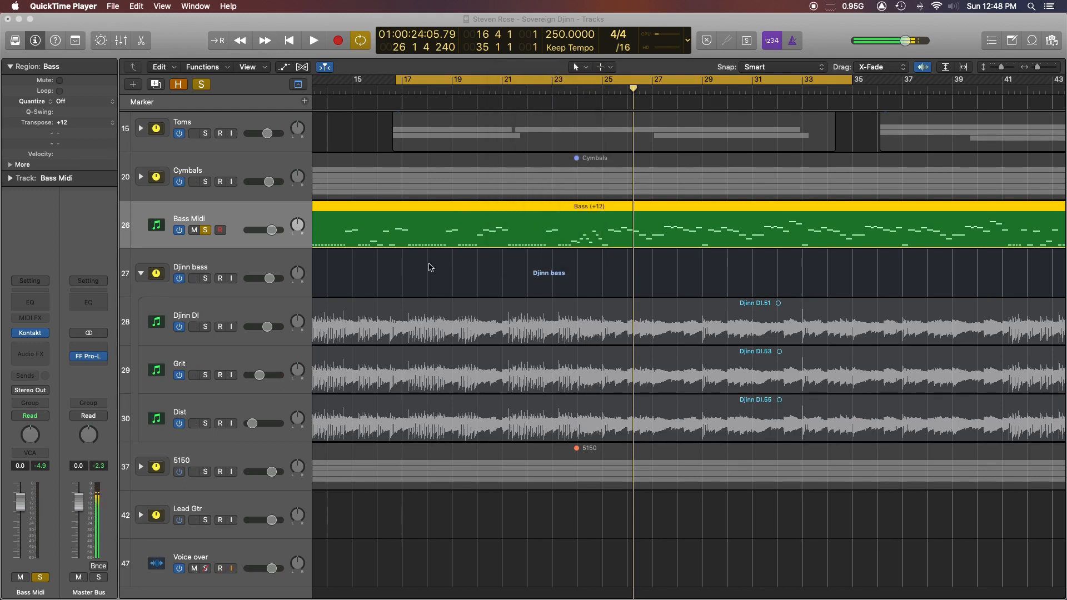
{"action": "scroll", "coordinate": [434, 268], "scroll_direction": "left", "scroll_amount": 2}
{"action": "scroll", "coordinate": [435, 270], "scroll_direction": "right", "scroll_amount": 2}
{"action": "scroll", "coordinate": [439, 268], "scroll_direction": "up", "scroll_amount": 1}
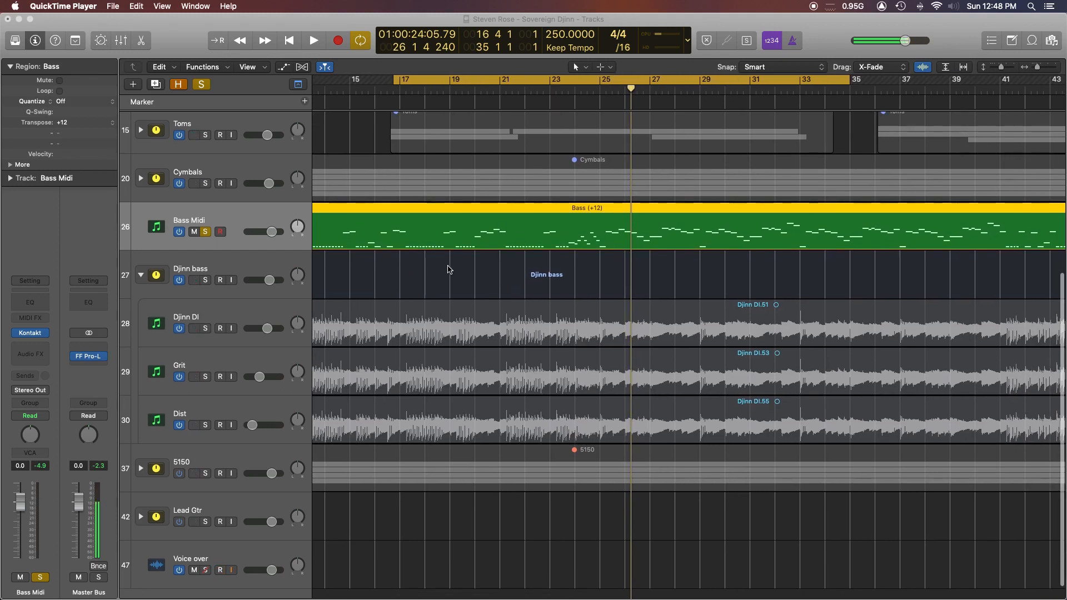
{"action": "scroll", "coordinate": [449, 269], "scroll_direction": "right", "scroll_amount": 1}
{"action": "scroll", "coordinate": [450, 270], "scroll_direction": "left", "scroll_amount": 2}
{"action": "scroll", "coordinate": [450, 269], "scroll_direction": "right", "scroll_amount": 1}
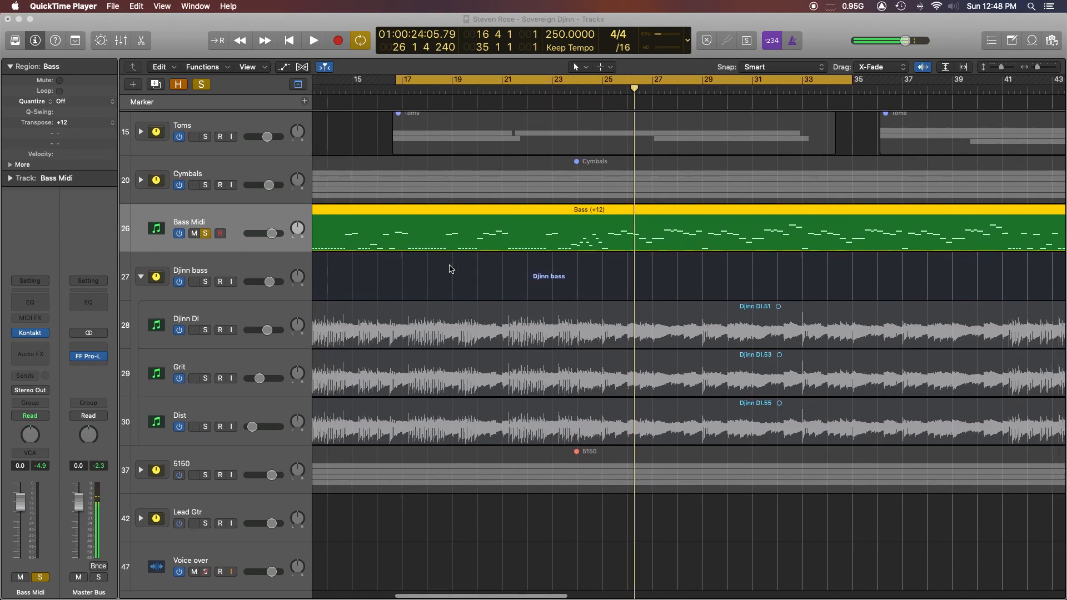
{"action": "scroll", "coordinate": [450, 269], "scroll_direction": "left", "scroll_amount": 3}
{"action": "scroll", "coordinate": [451, 272], "scroll_direction": "up", "scroll_amount": 2}
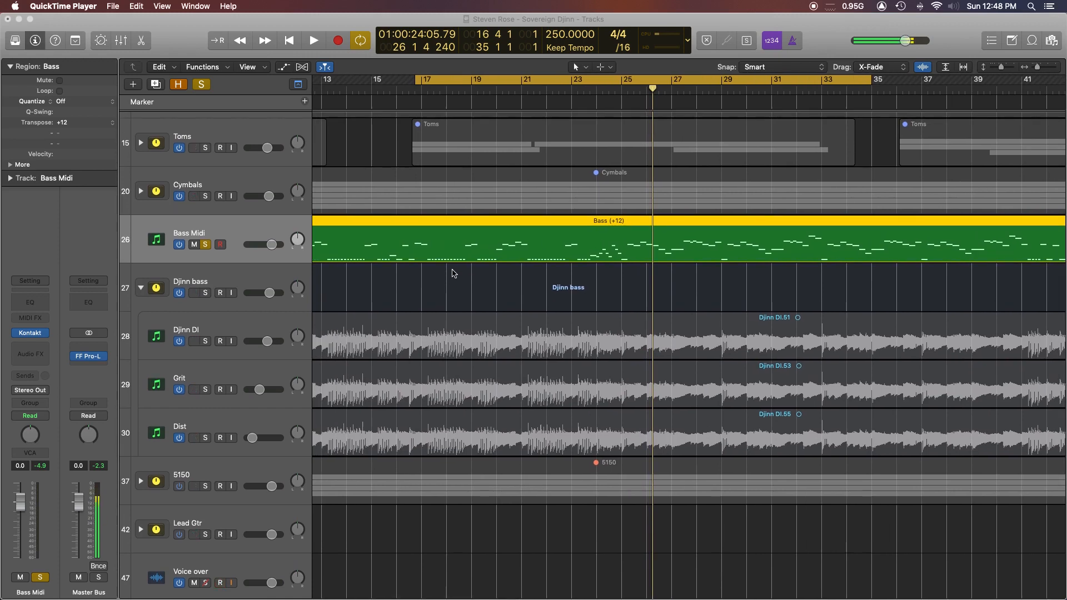
{"action": "scroll", "coordinate": [453, 273], "scroll_direction": "right", "scroll_amount": 2}
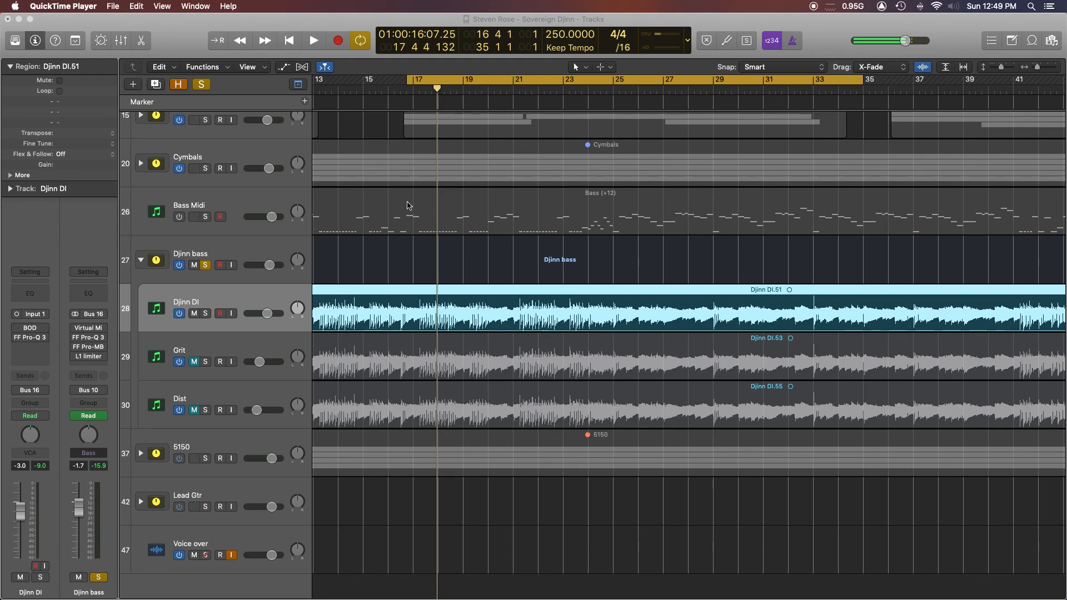
Play the soloed Djinn bass with the Grit and Dist layers muted to hear the Djinn DI layer, and stop playback
{"action": "left_click", "coordinate": [424, 275]}
{"action": "key", "text": "space"}
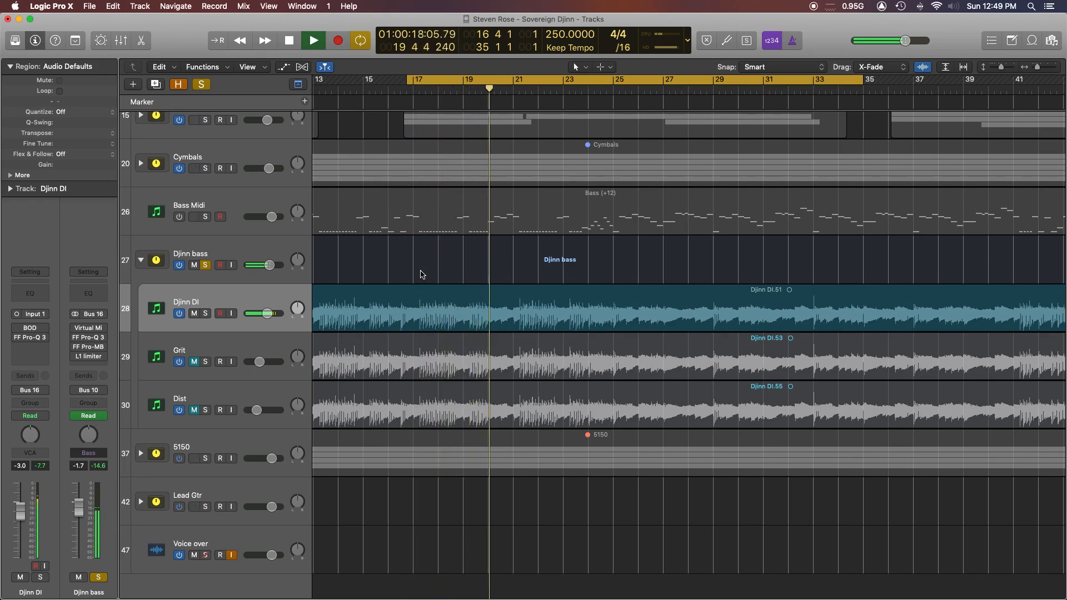
{"action": "key", "text": "space"}
Select the Djinn DI track and open its BOD bass overdrive plug-in to examine the settings
{"action": "left_click", "coordinate": [225, 302]}
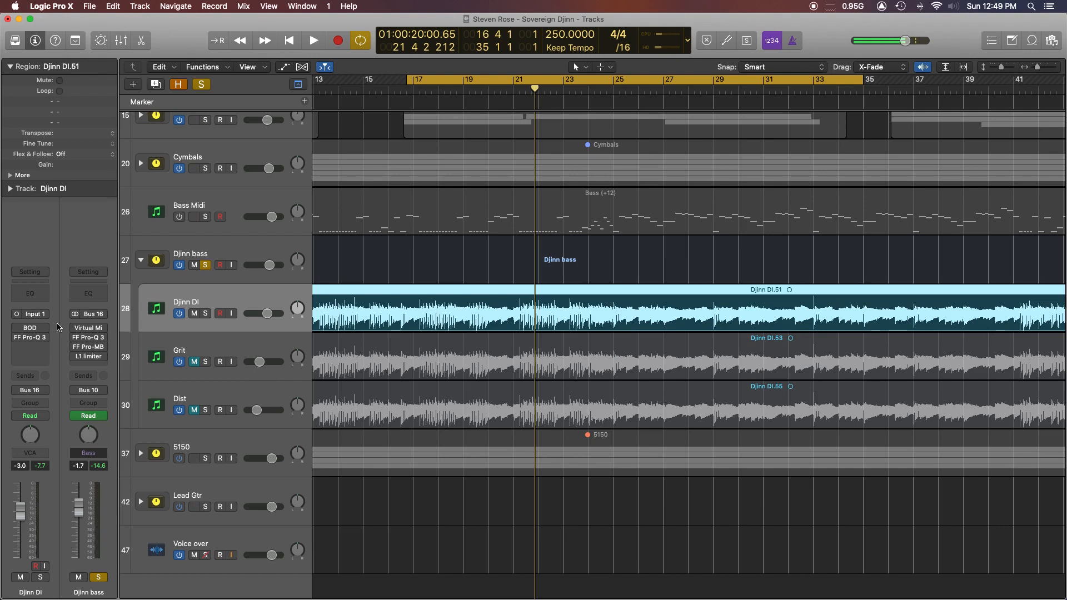
{"action": "left_click", "coordinate": [30, 331]}
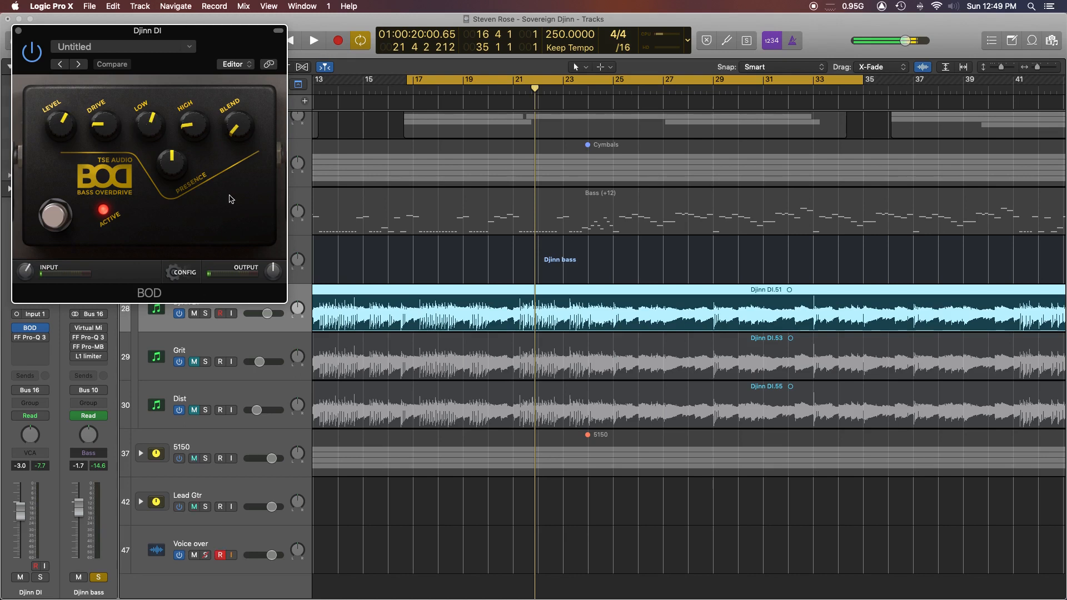
{"action": "scroll", "coordinate": [633, 280], "scroll_direction": "right", "scroll_amount": 1}
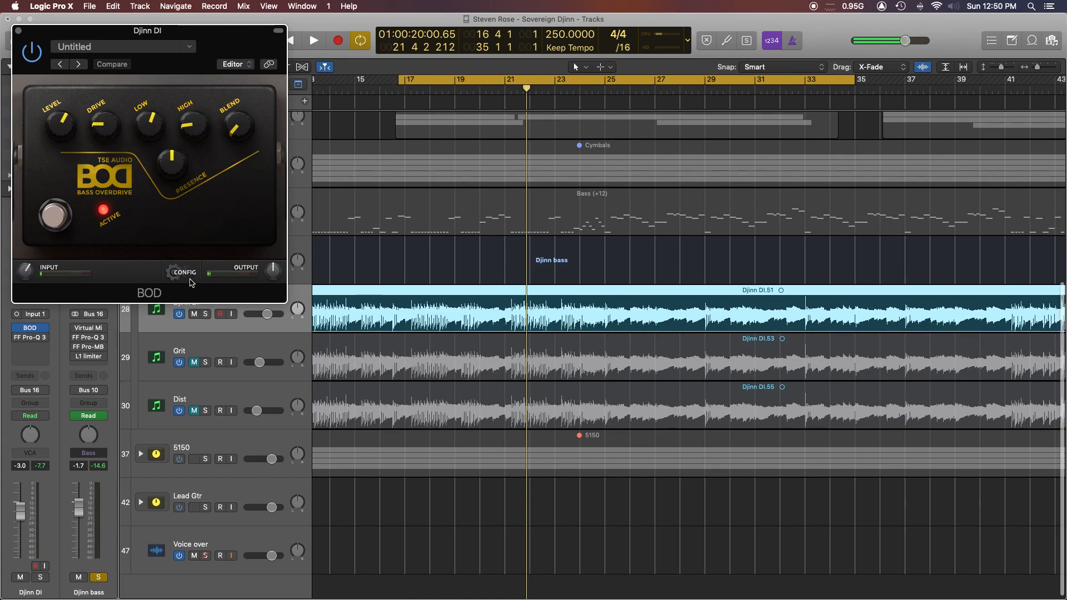
Compare the Djinn DI sound with BOD bypassed and active during playback, and close the plug-in
{"action": "left_click", "coordinate": [409, 250]}
{"action": "key", "text": "space"}
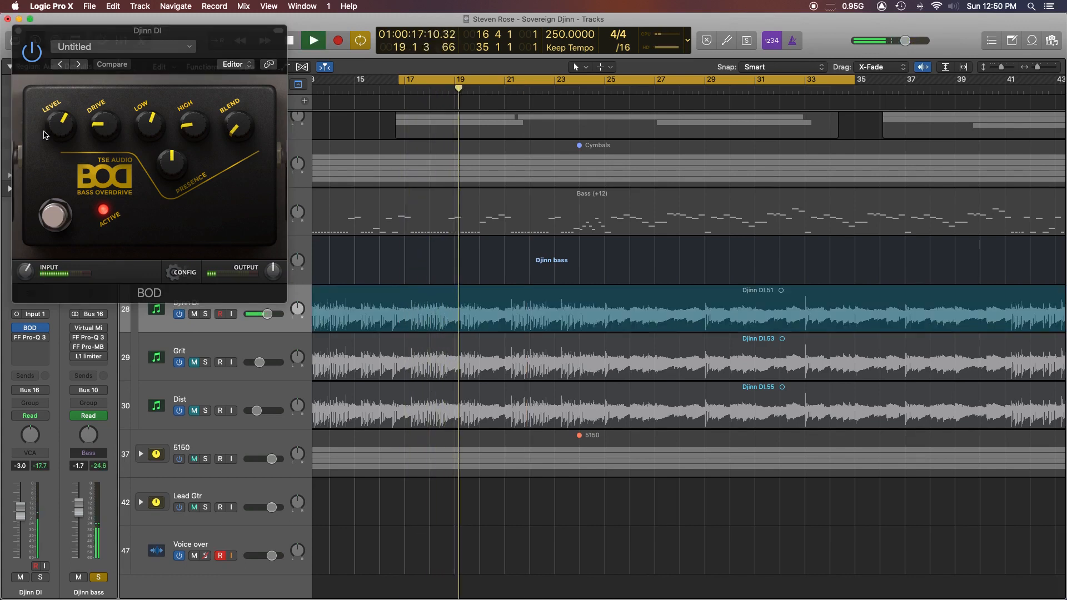
{"action": "left_click", "coordinate": [30, 59]}
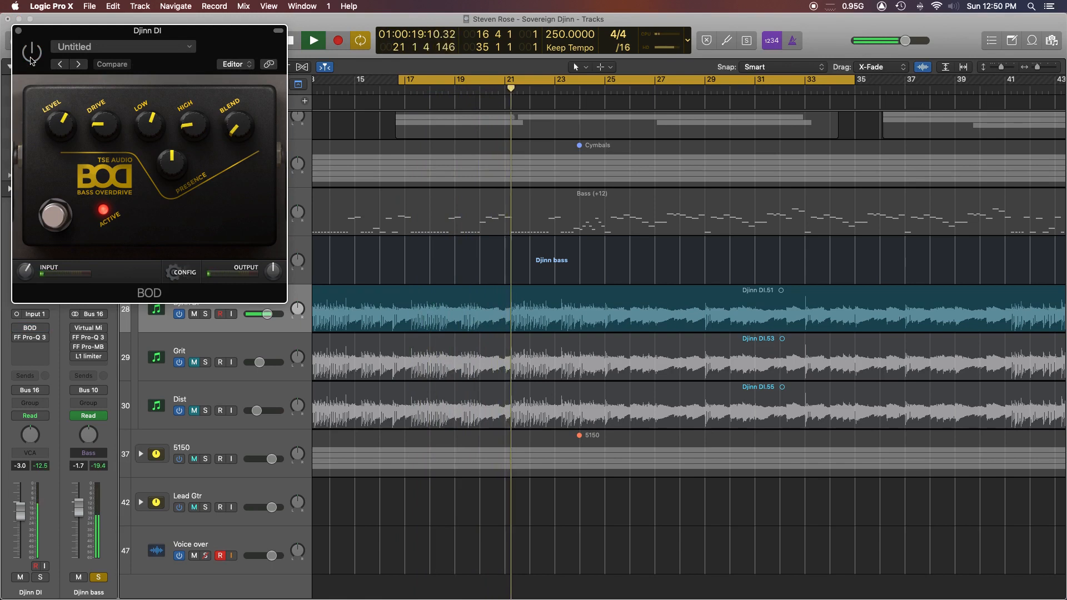
{"action": "left_click", "coordinate": [31, 53]}
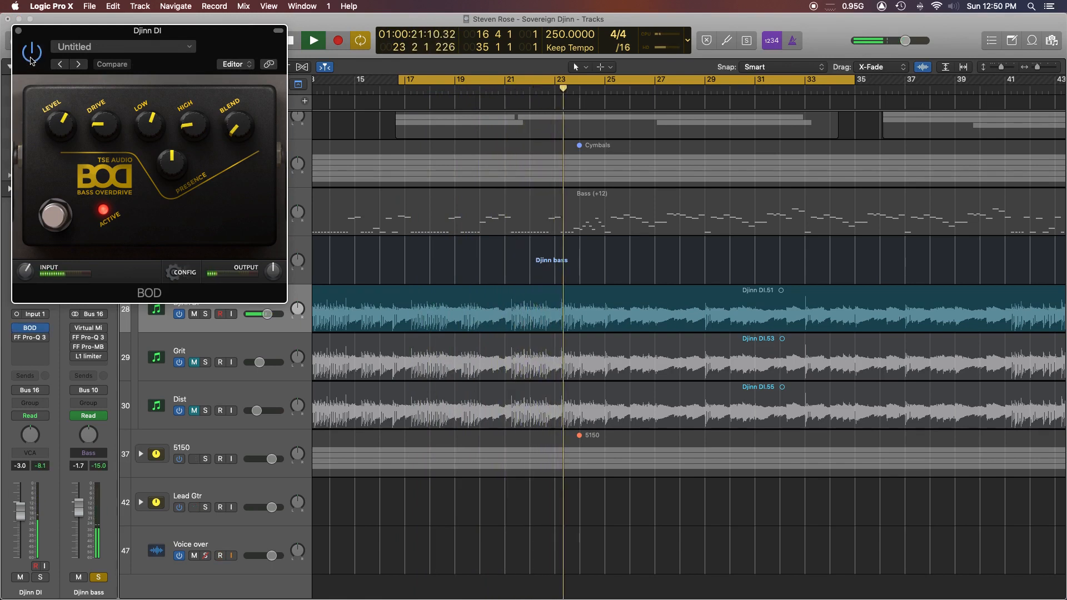
{"action": "key", "text": "space"}
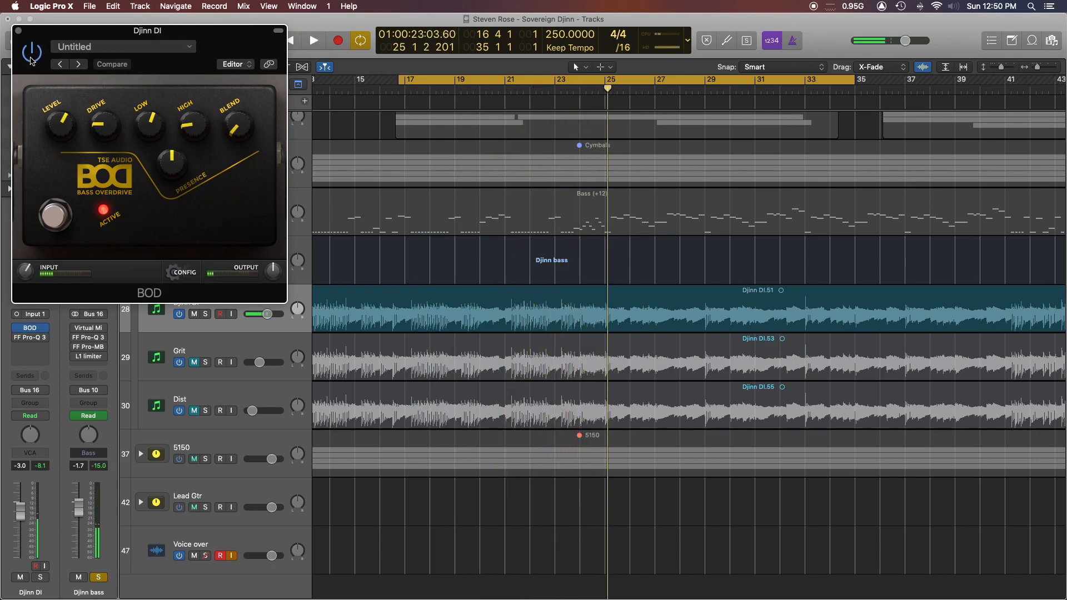
{"action": "mouse_move", "coordinate": [32, 338]}
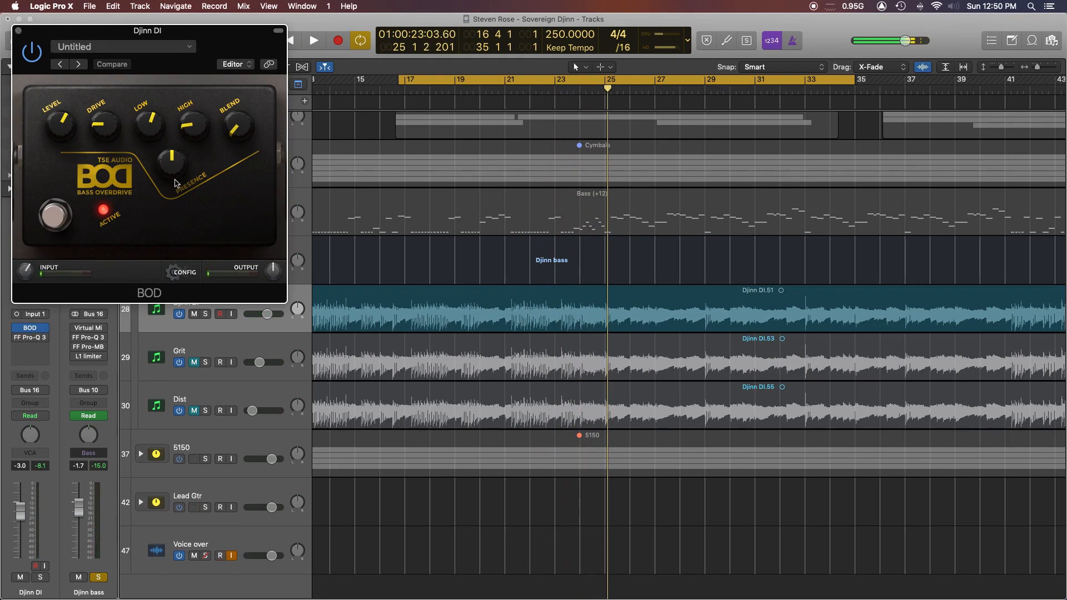
{"action": "left_click", "coordinate": [19, 31]}
Open FF Pro-Q 3 on the Djinn DI track and examine the high-cut band's frequency and slope
{"action": "left_click", "coordinate": [31, 339]}
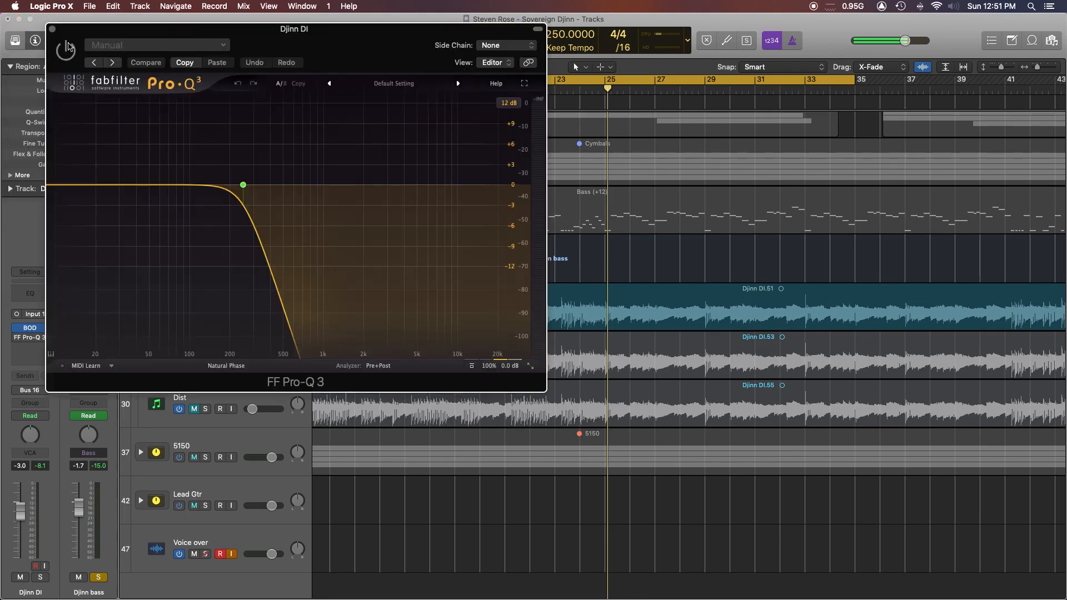
{"action": "mouse_move", "coordinate": [243, 185]}
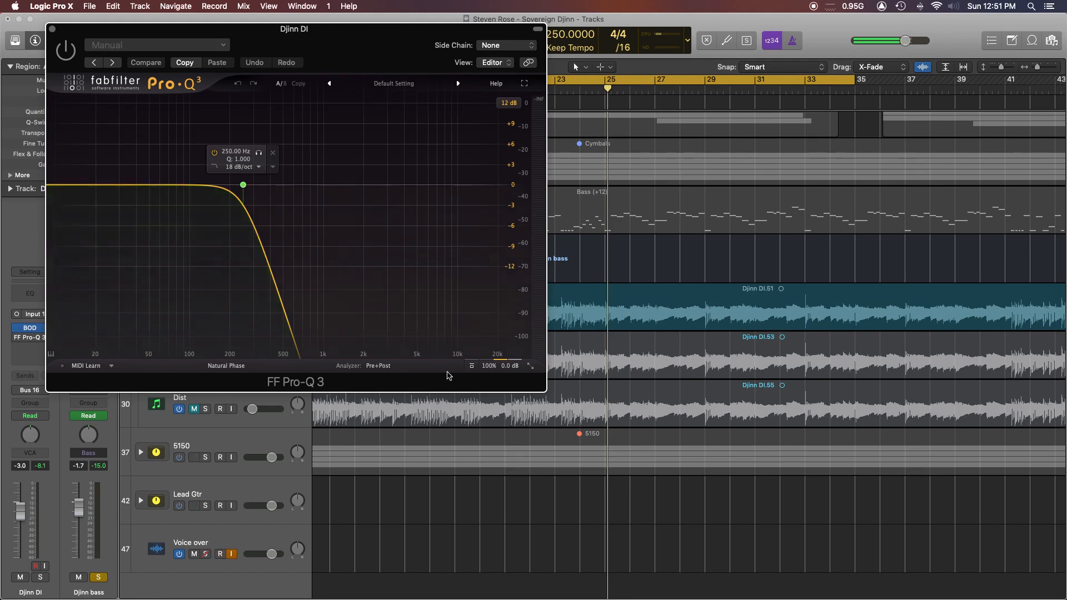
{"action": "mouse_move", "coordinate": [231, 370]}
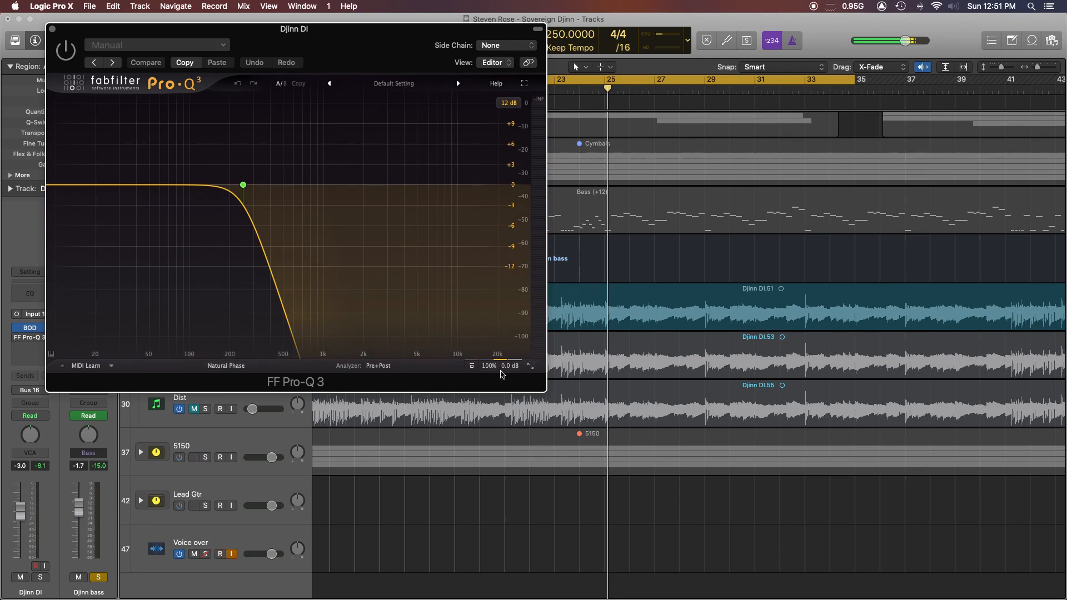
{"action": "mouse_move", "coordinate": [503, 369]}
{"action": "mouse_move", "coordinate": [209, 167]}
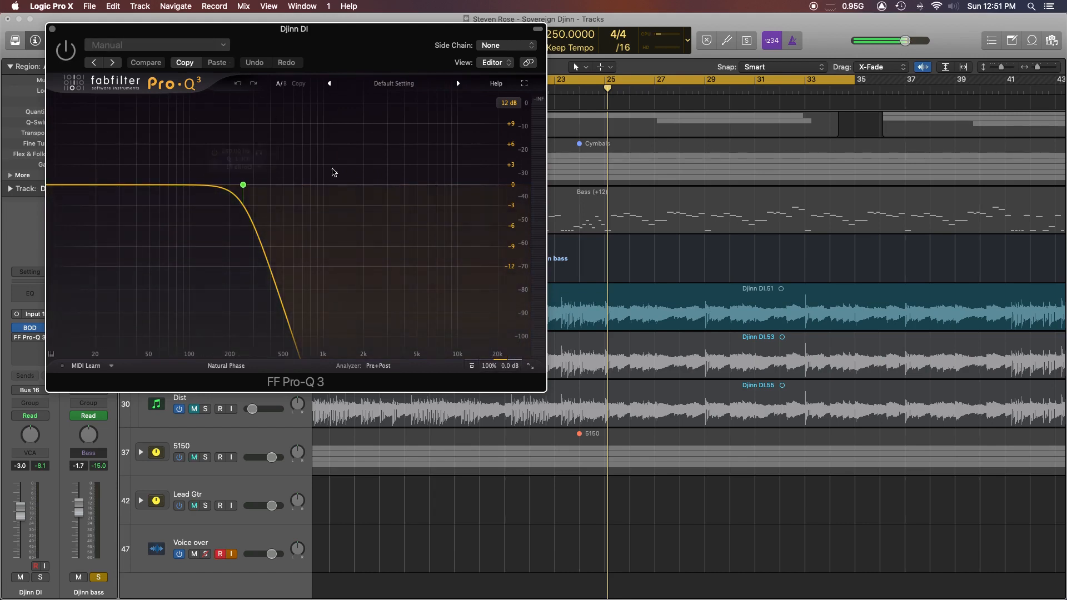
Compare the Djinn DI sound with Pro-Q 3 active and bypassed during playback, leaving Pro-Q 3 enabled
{"action": "key", "text": "space"}
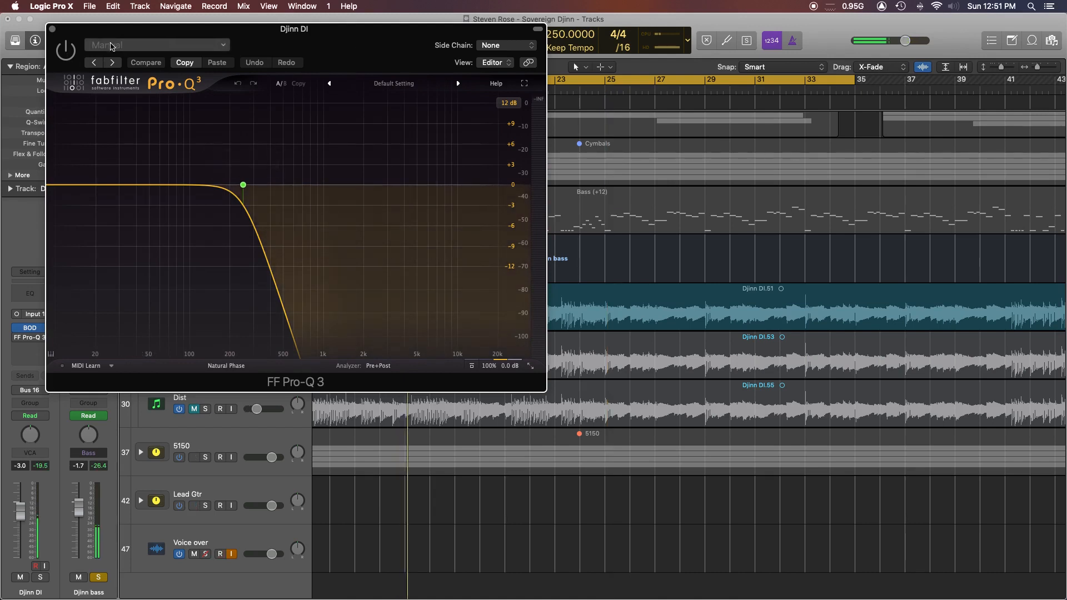
{"action": "left_click", "coordinate": [66, 57]}
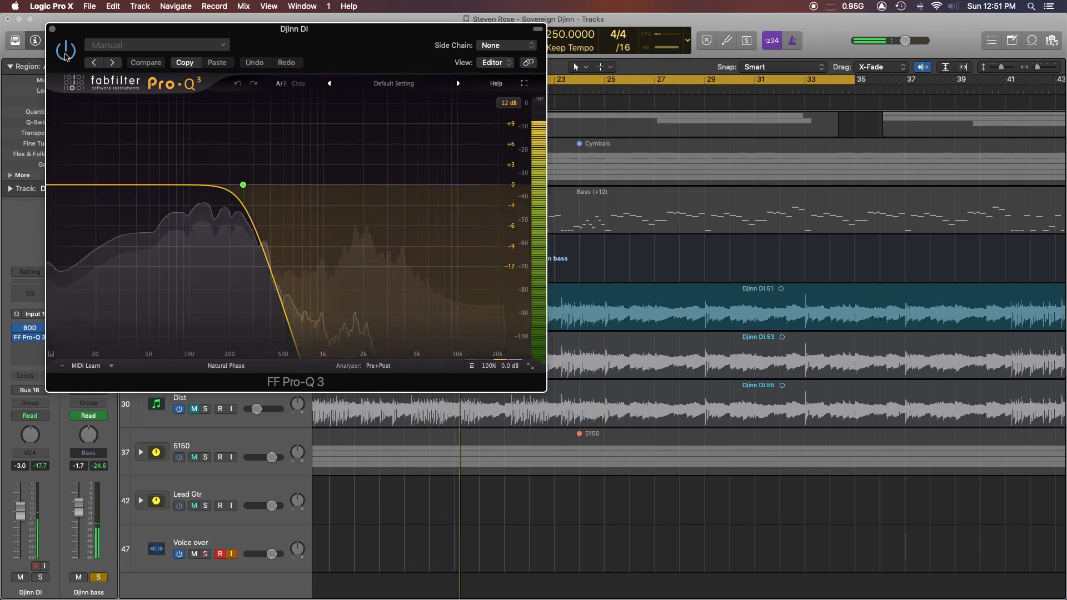
{"action": "left_click", "coordinate": [66, 57]}
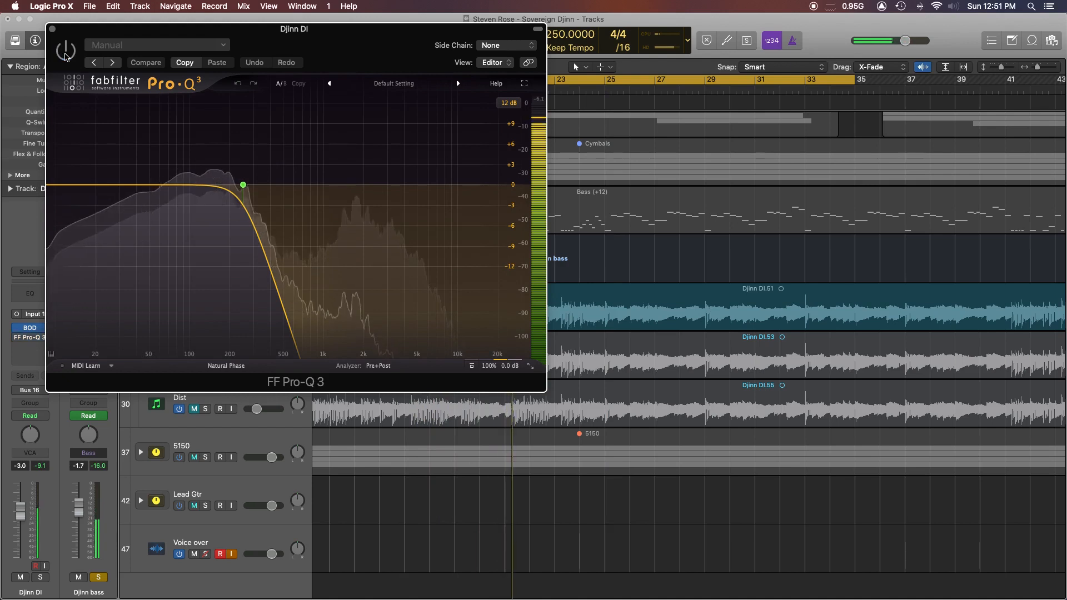
{"action": "left_click", "coordinate": [66, 56]}
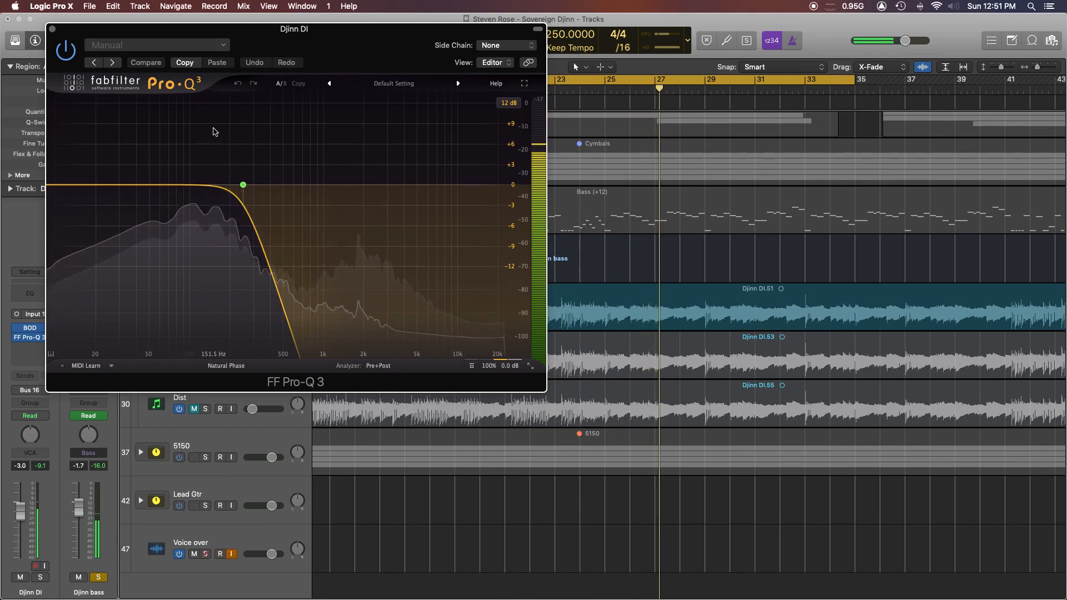
{"action": "key", "text": "space"}
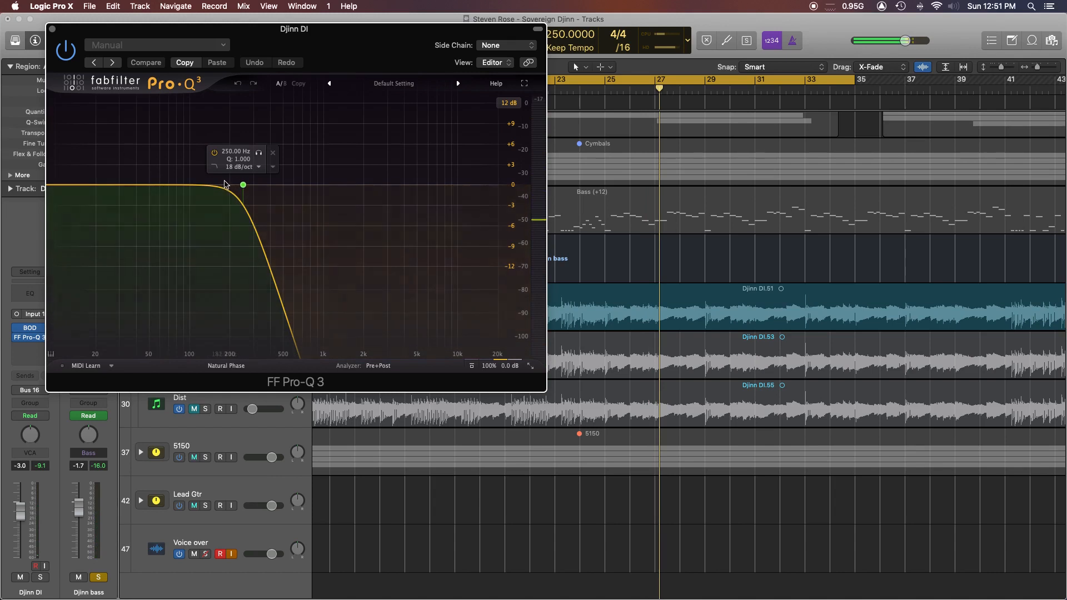
Close Pro-Q 3, unmute the Grit track and mute Djinn DI, and play the Grit layer on its own
{"action": "left_click", "coordinate": [52, 29]}
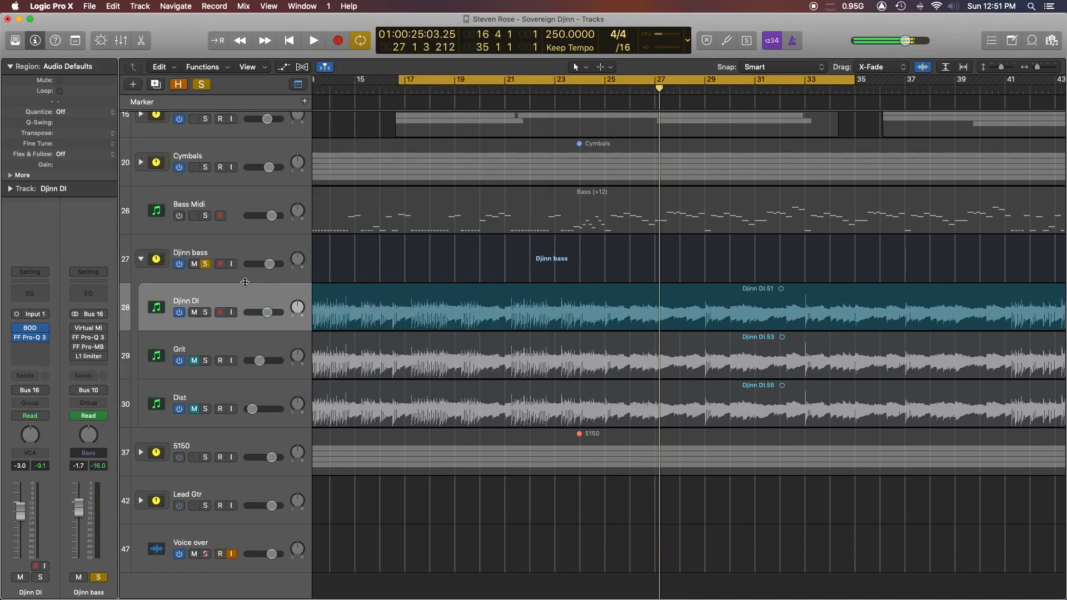
{"action": "left_click", "coordinate": [206, 337]}
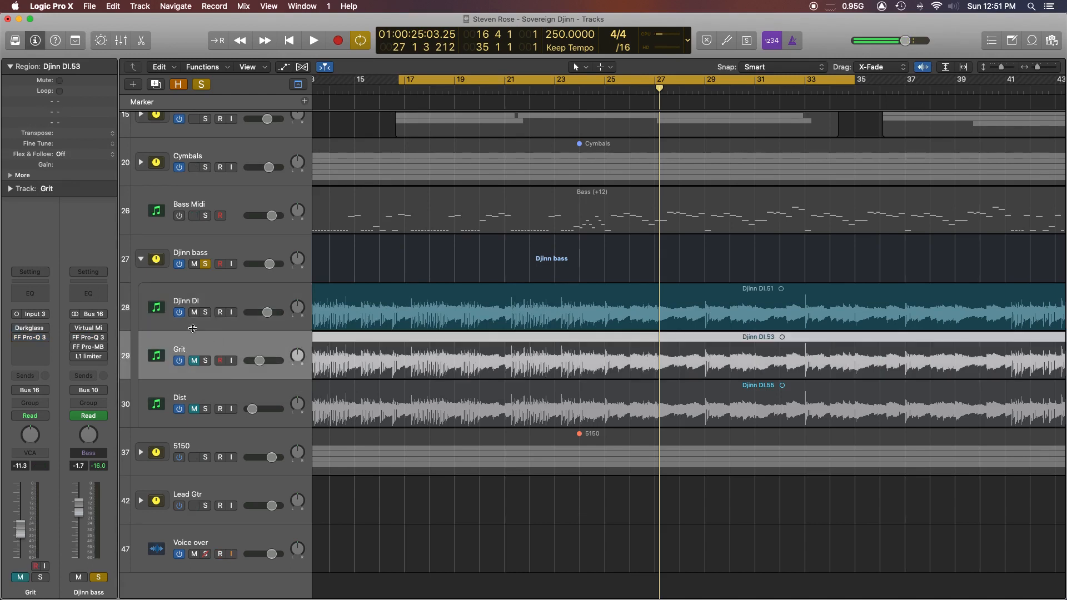
{"action": "left_click", "coordinate": [194, 361]}
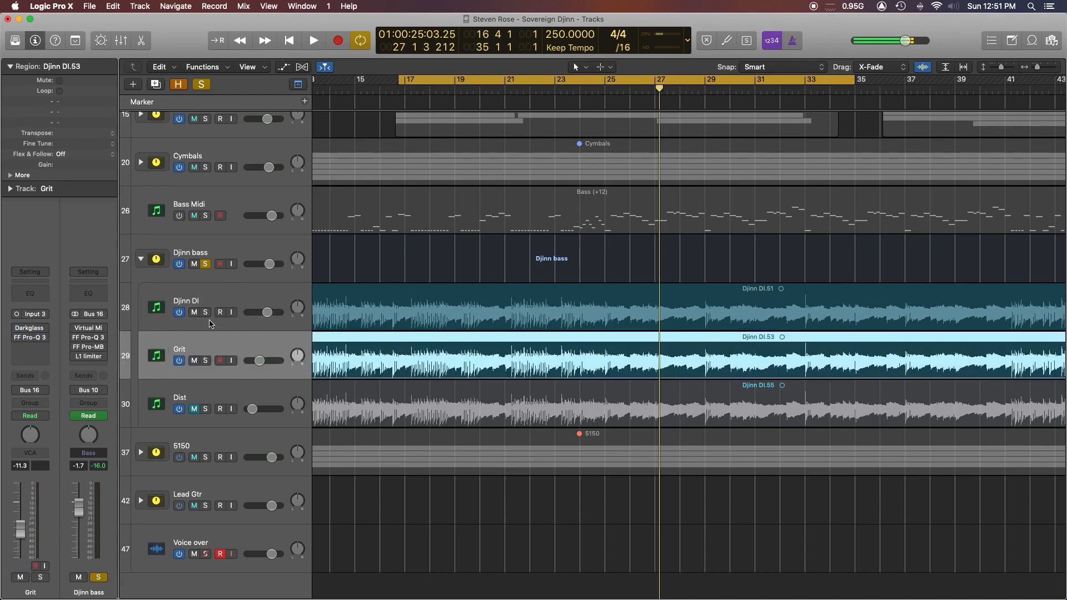
{"action": "left_click", "coordinate": [193, 313]}
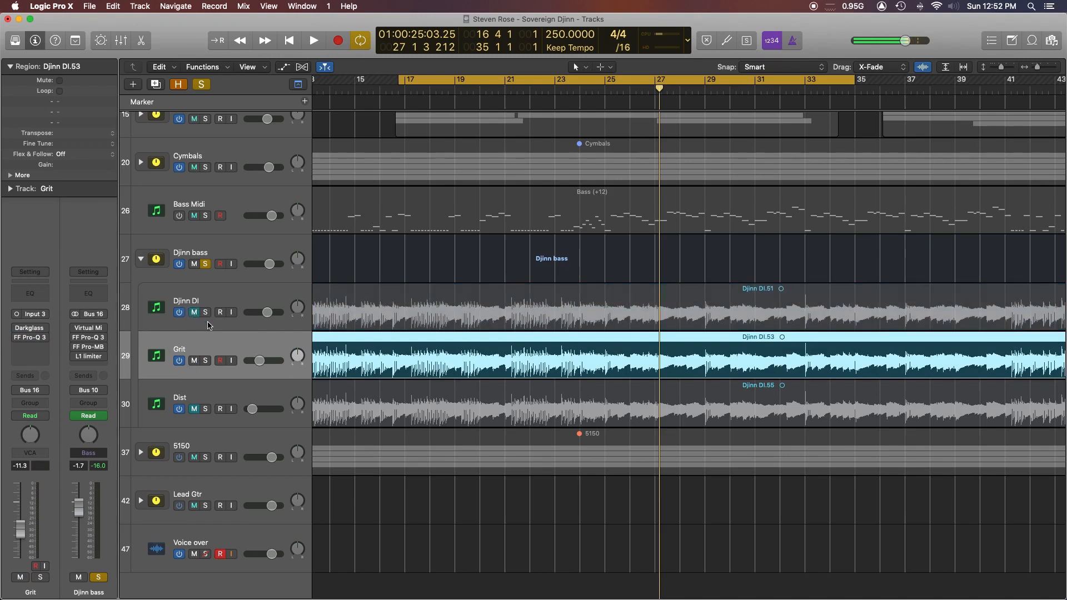
{"action": "key", "text": "space"}
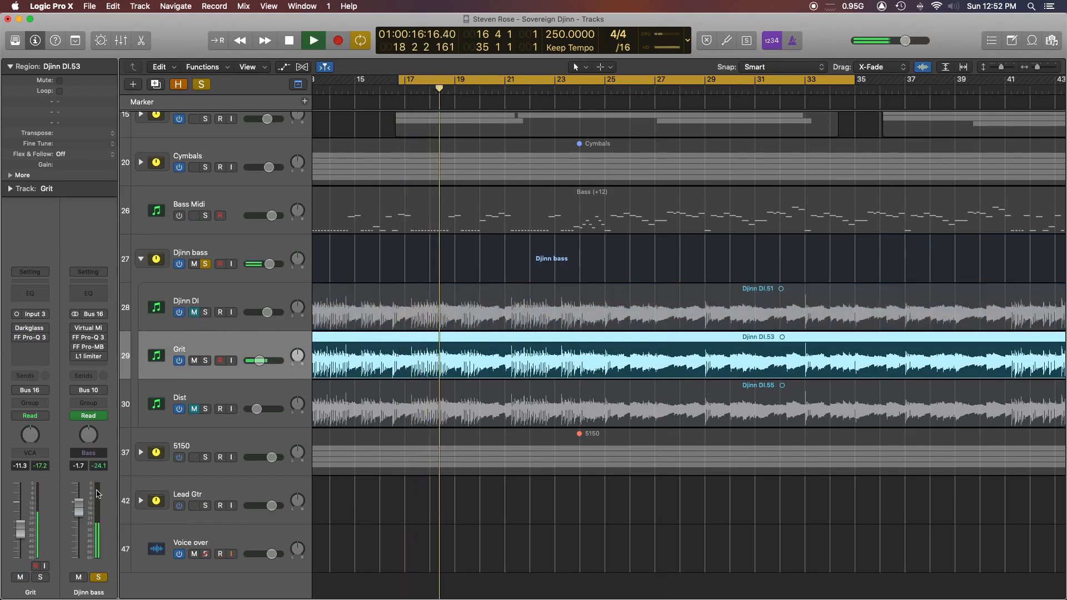
{"action": "key", "text": "space"}
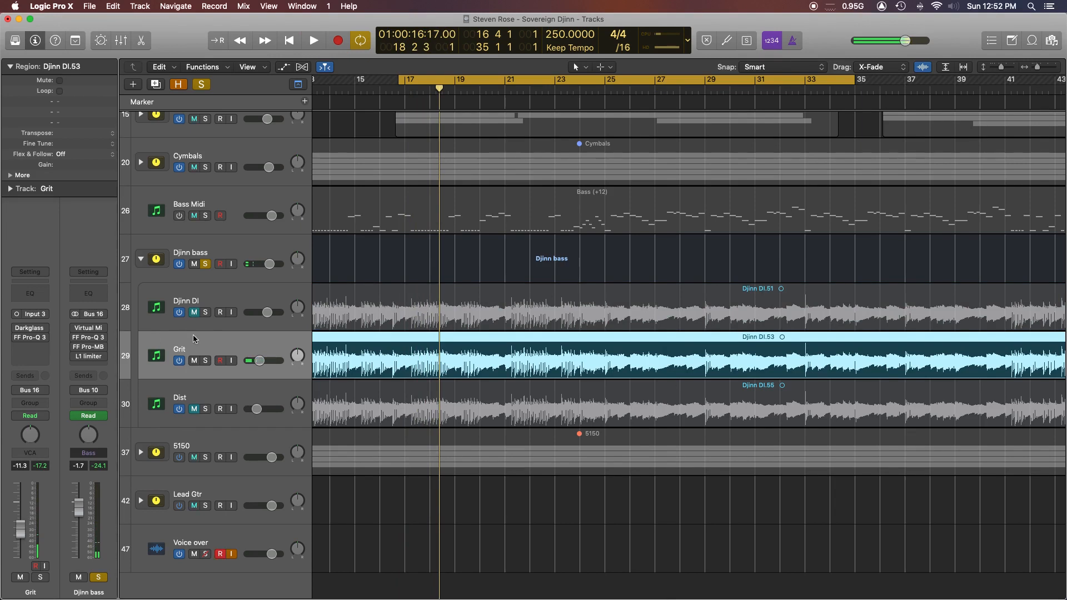
Examine the cabinet and B7K Ultra pedal settings of Darkglass Ultra on the Grit track, and enable the plug-in
{"action": "mouse_move", "coordinate": [34, 330]}
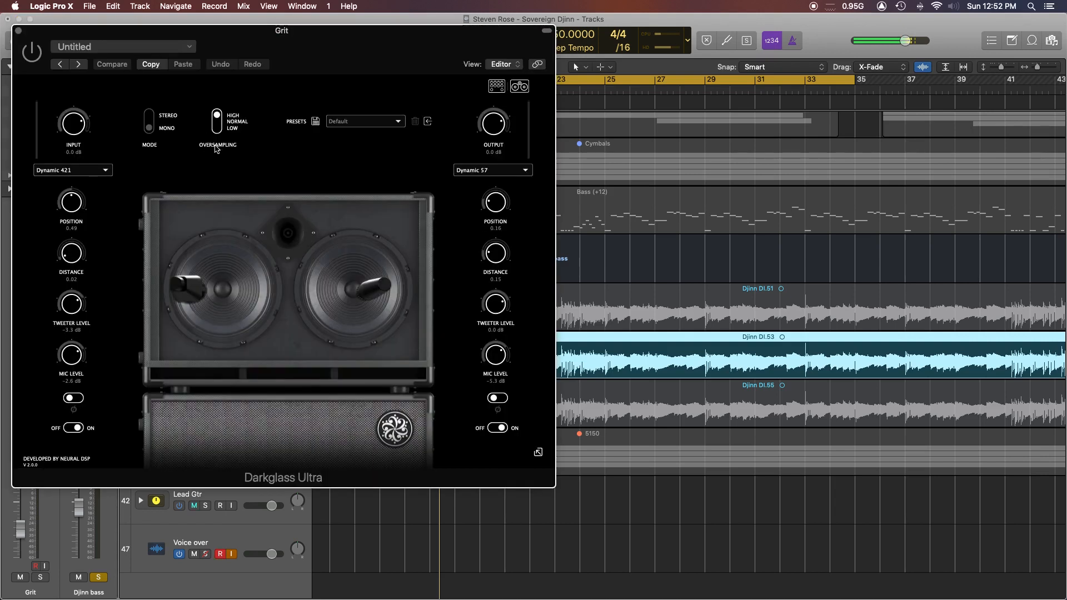
{"action": "left_click", "coordinate": [497, 87]}
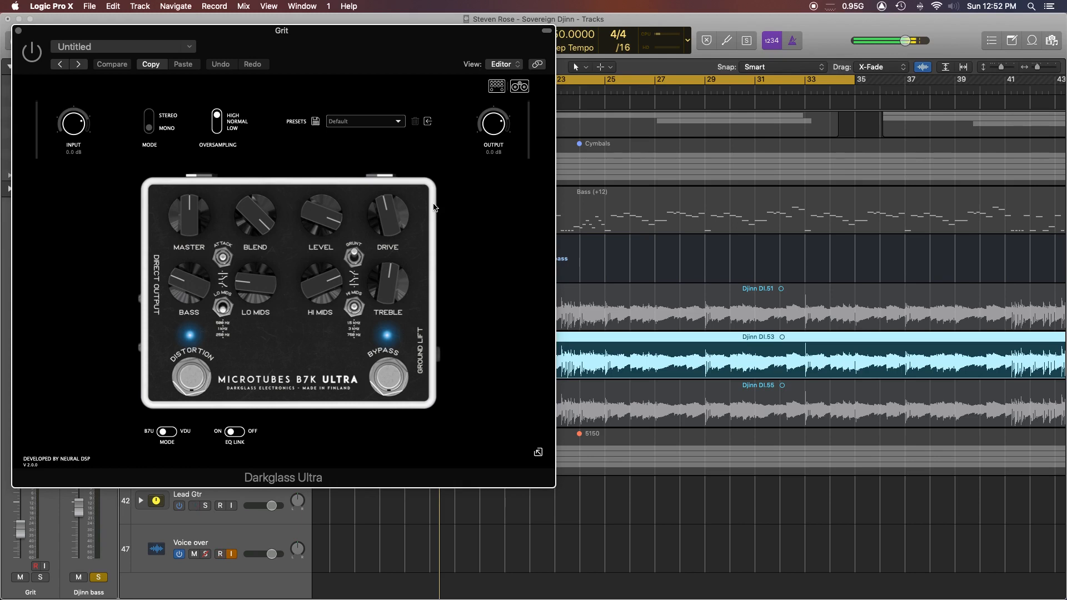
{"action": "left_click", "coordinate": [519, 86]}
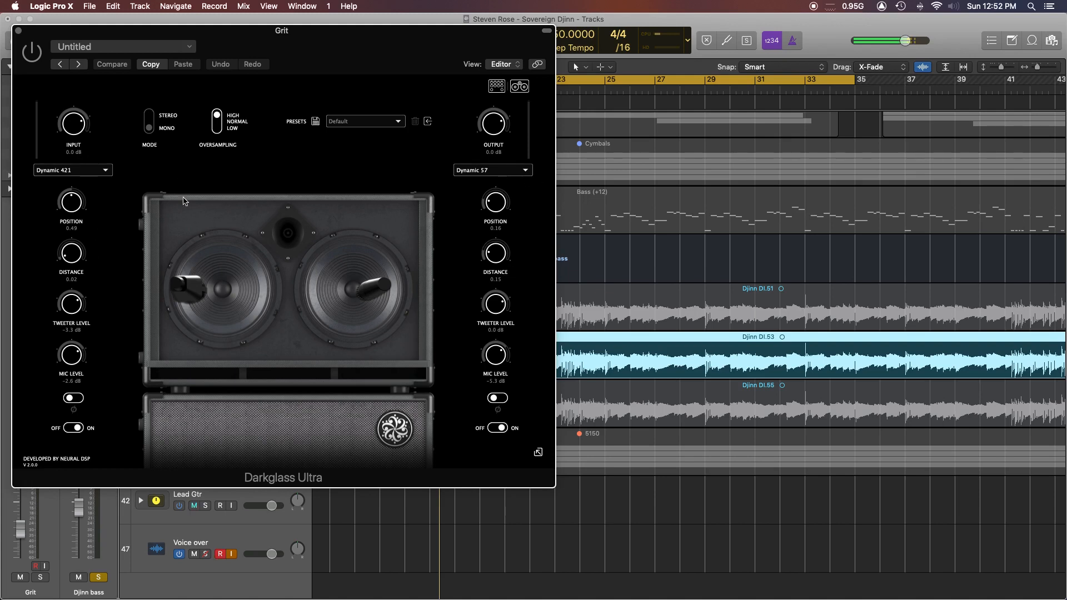
{"action": "left_click_drag", "start_coordinate": [252, 51], "coordinate": [387, 52]}
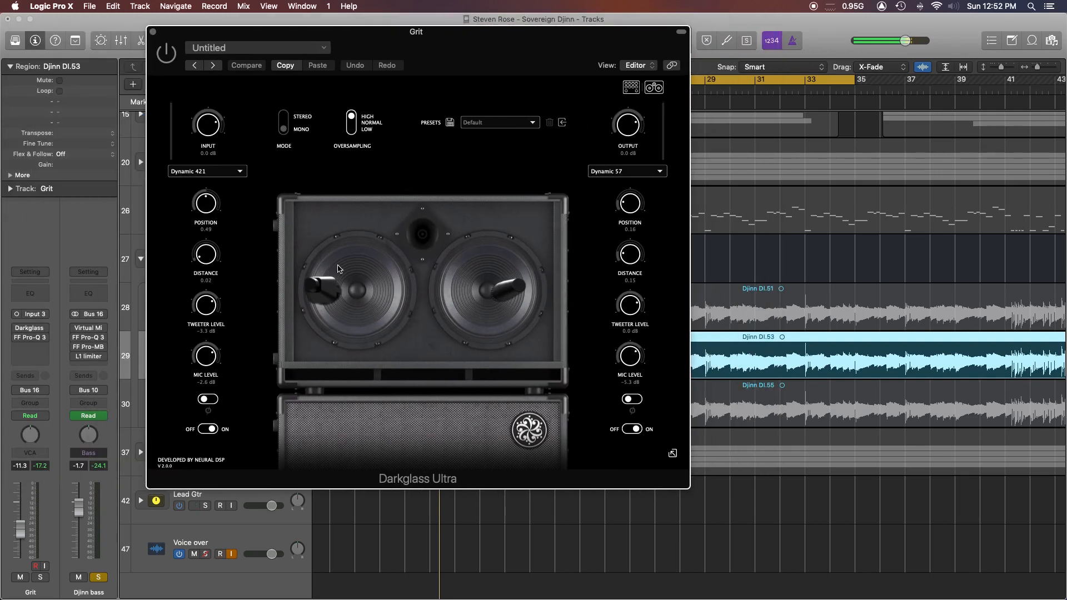
{"action": "left_click", "coordinate": [18, 331]}
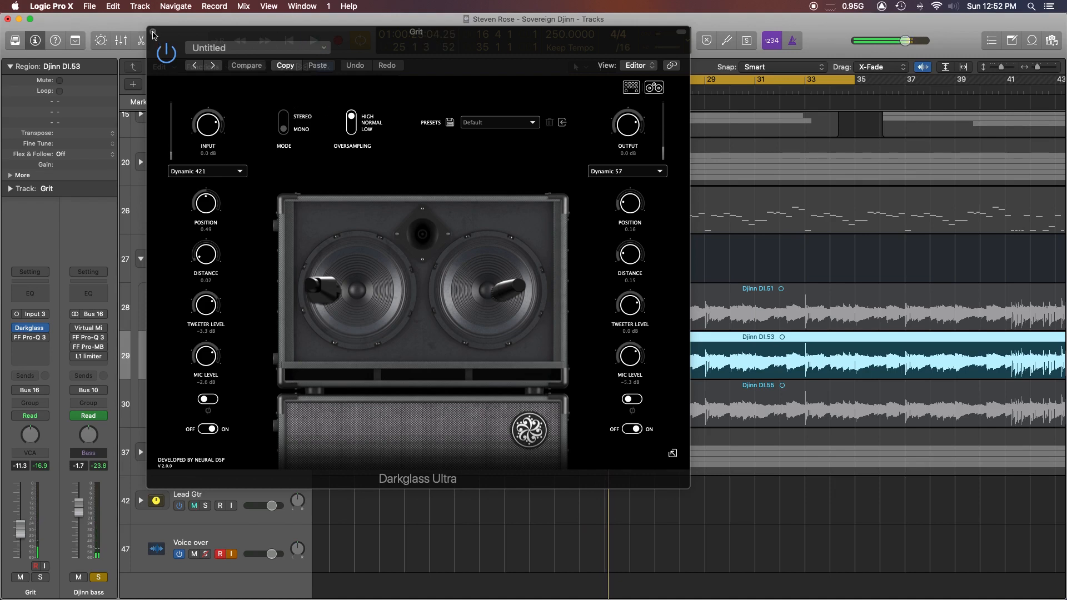
Compare the Grit sound with FF Pro-Q 3 active and bypassed during playback, leave it enabled, and close both plug-in windows
{"action": "left_click", "coordinate": [34, 337]}
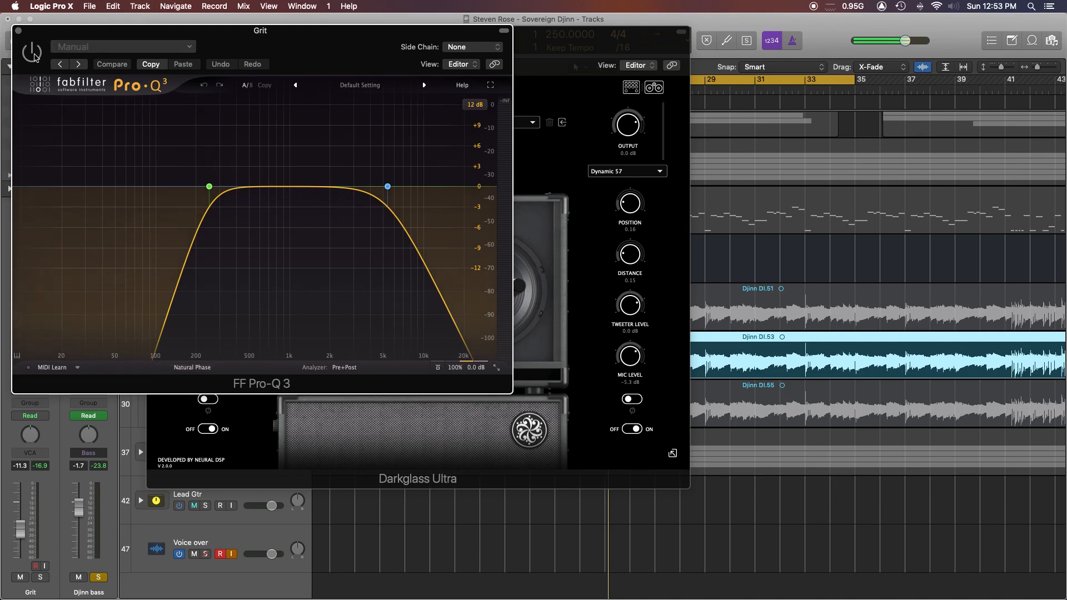
{"action": "key", "text": "space"}
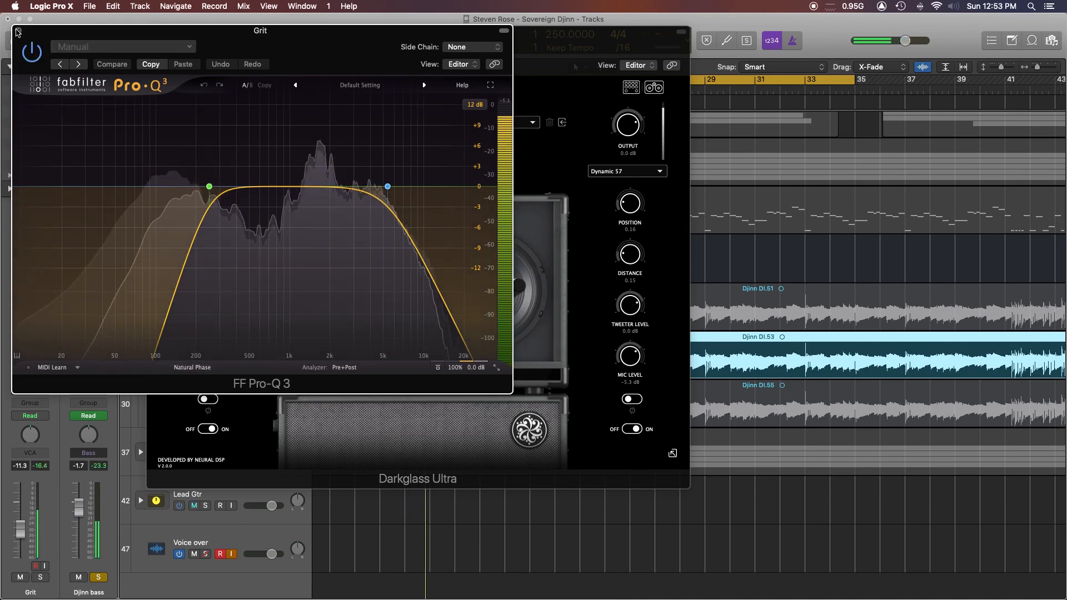
{"action": "left_click", "coordinate": [34, 53]}
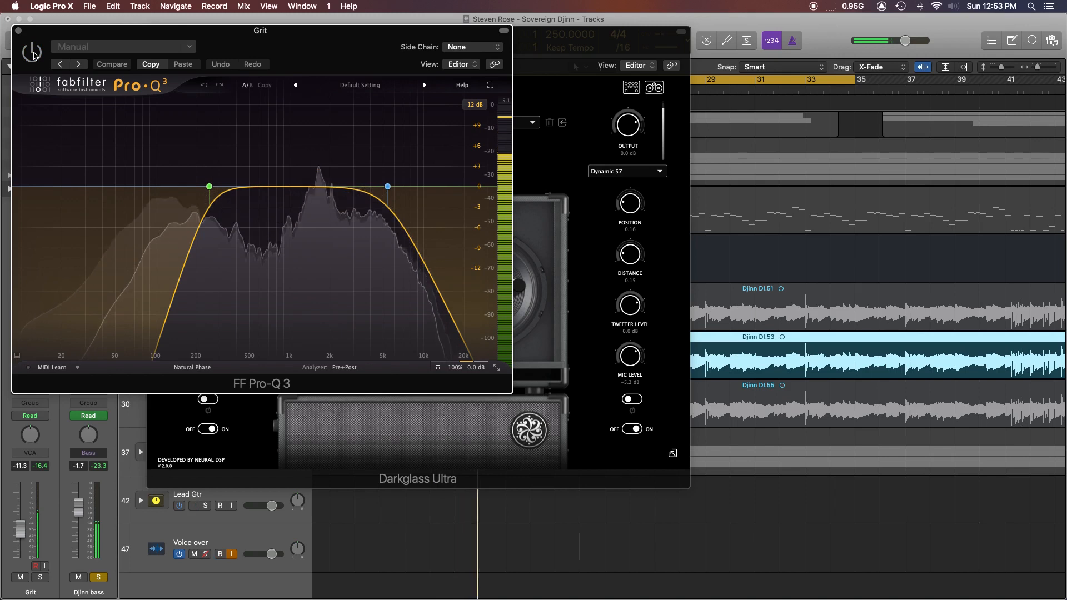
{"action": "left_click", "coordinate": [34, 53]}
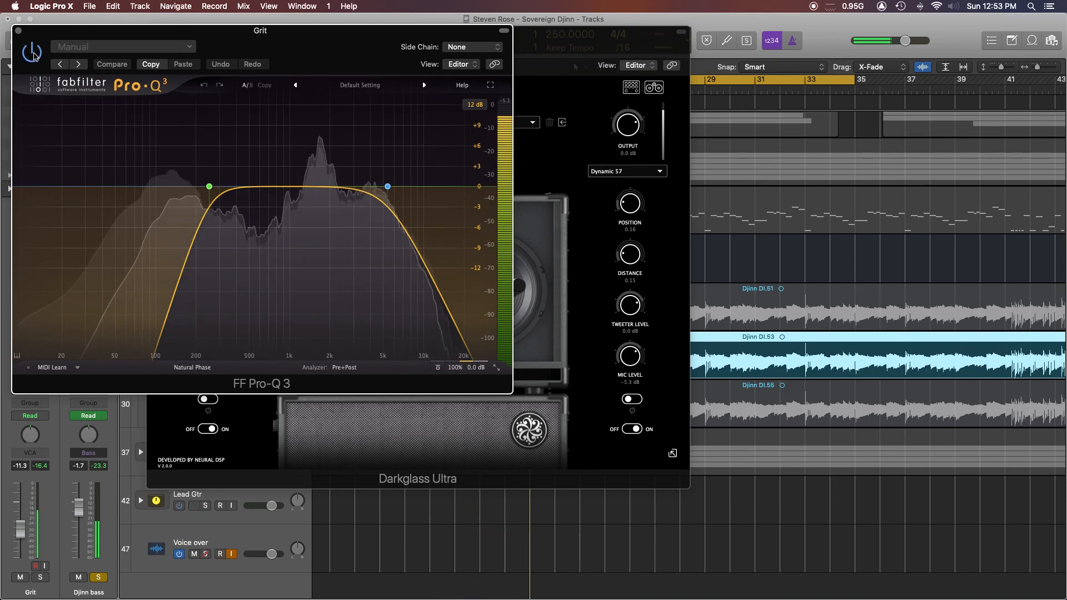
{"action": "left_click", "coordinate": [18, 31]}
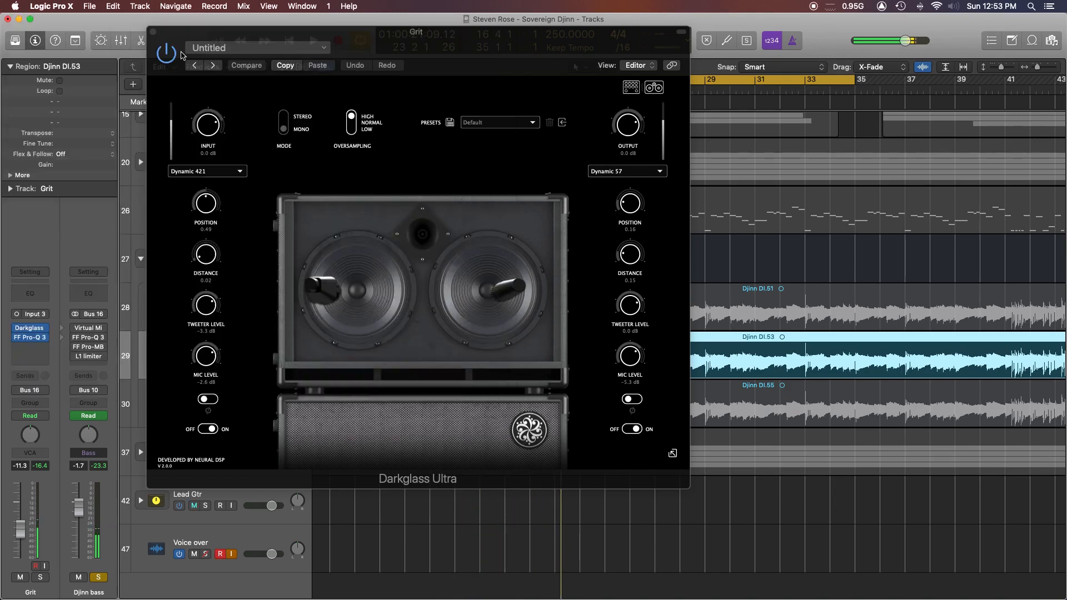
{"action": "left_click", "coordinate": [153, 32]}
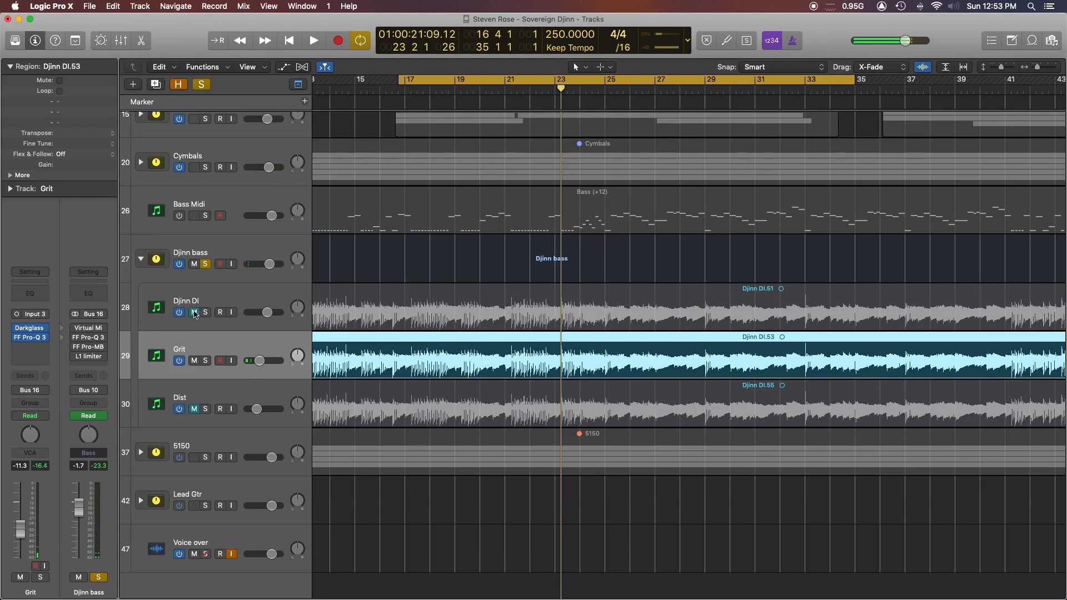
Unmute the Djinn DI track and play it together with the Grit layer
{"action": "left_click", "coordinate": [194, 313]}
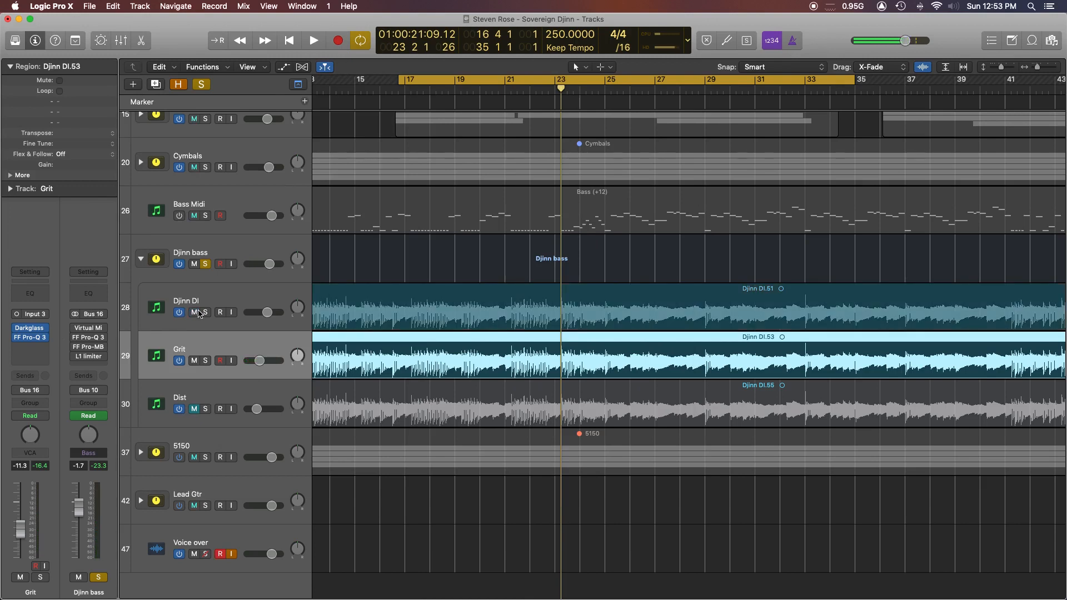
{"action": "key", "text": "space"}
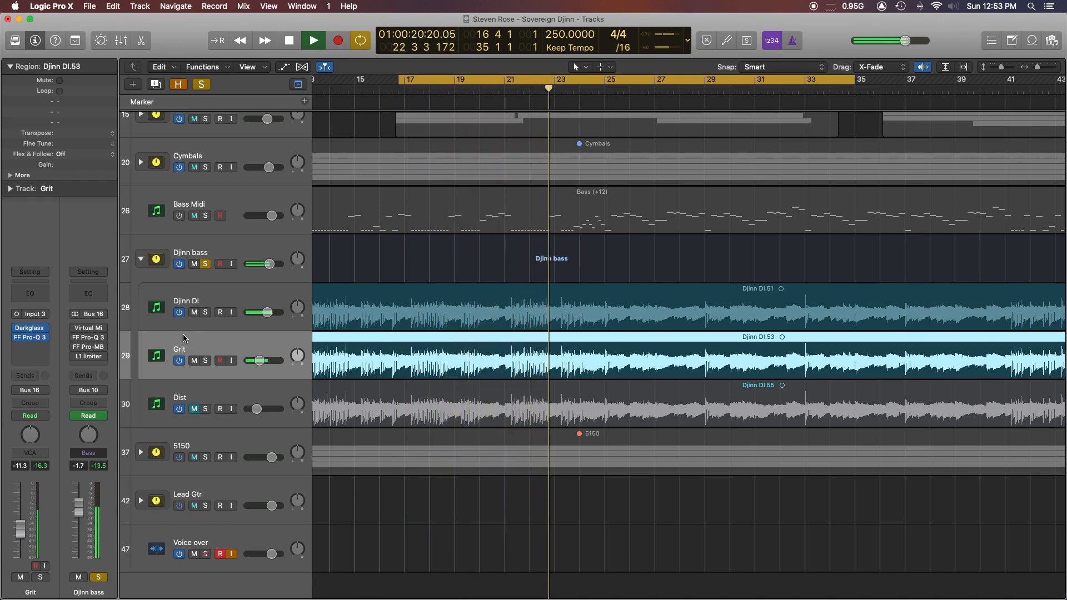
{"action": "key", "text": "space"}
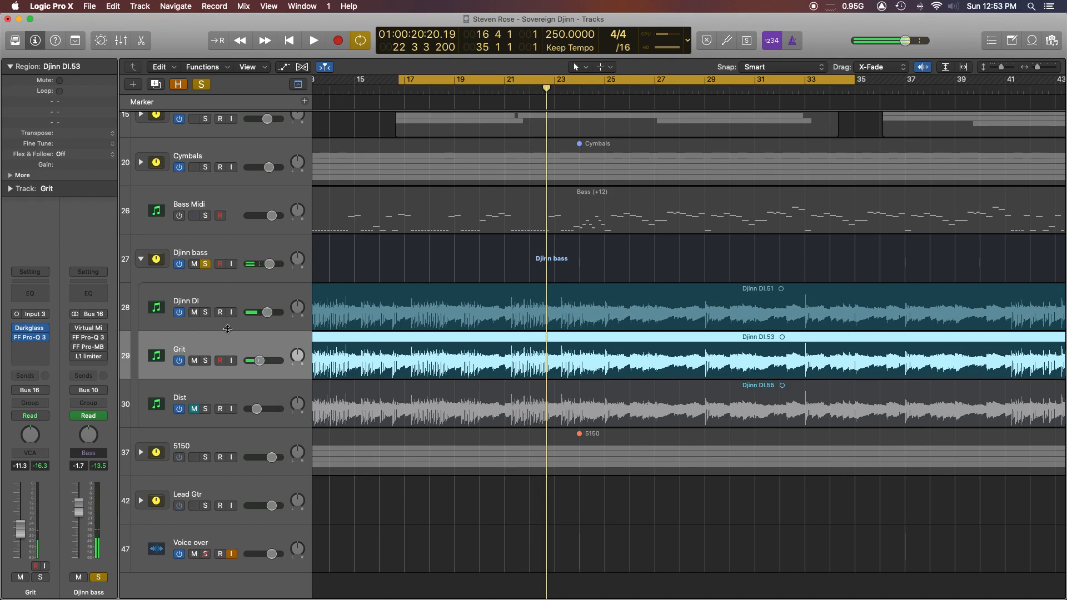
Unmute the Dist track, mute Grit and Djinn DI, and play the Dist layer on its own
{"action": "left_click", "coordinate": [207, 396]}
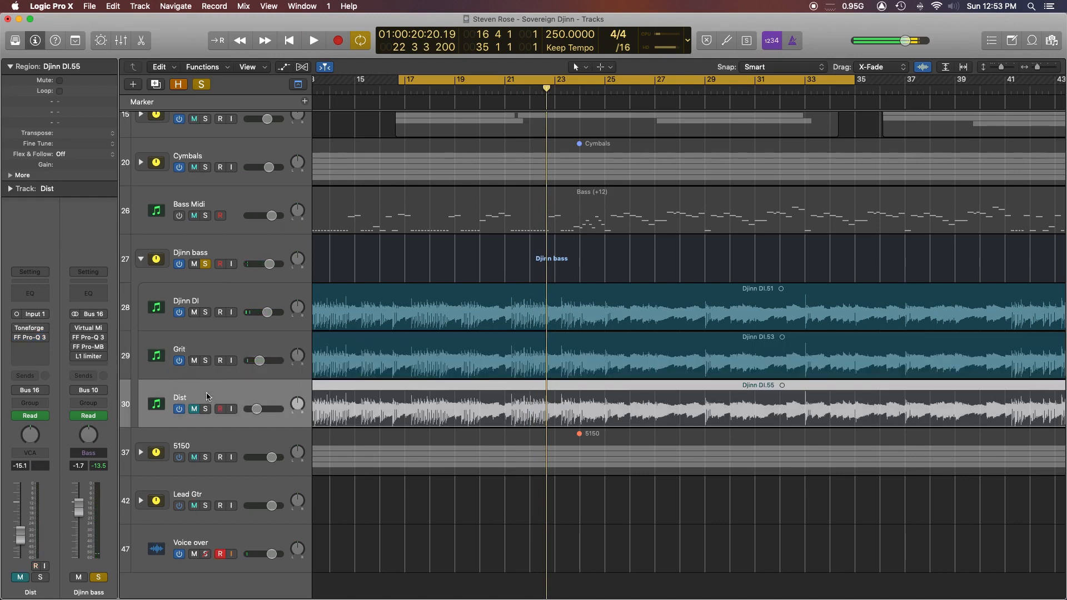
{"action": "left_click", "coordinate": [195, 410]}
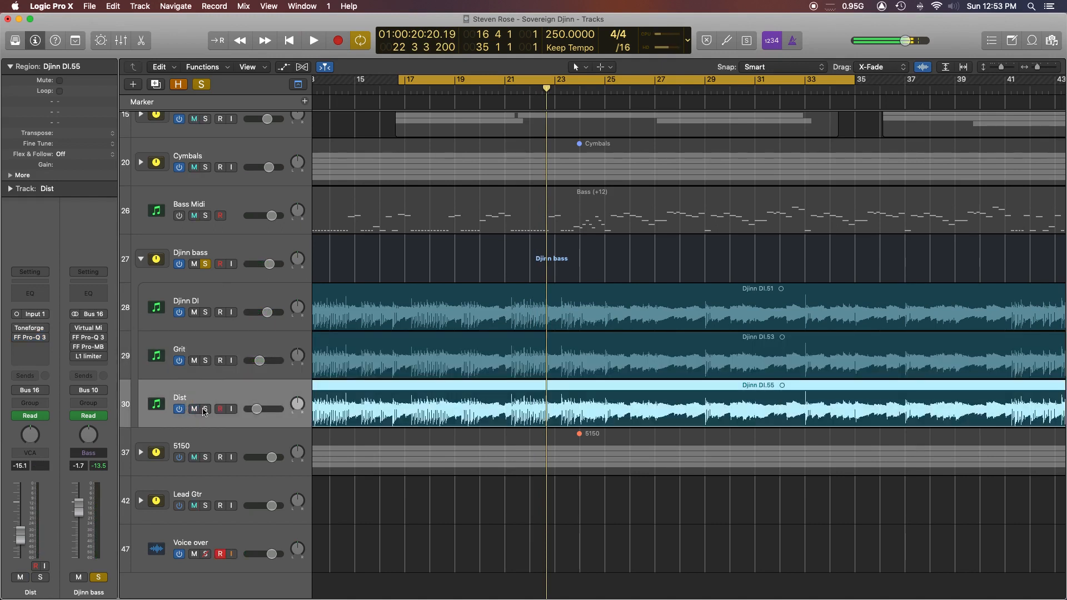
{"action": "left_click", "coordinate": [194, 361]}
{"action": "left_click", "coordinate": [194, 312]}
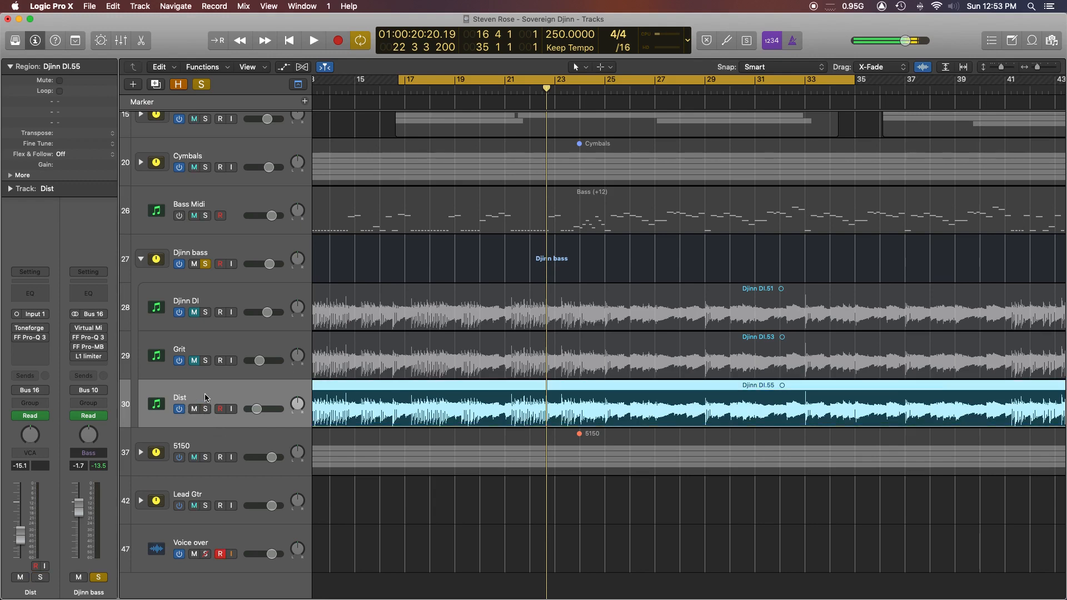
{"action": "key", "text": "space"}
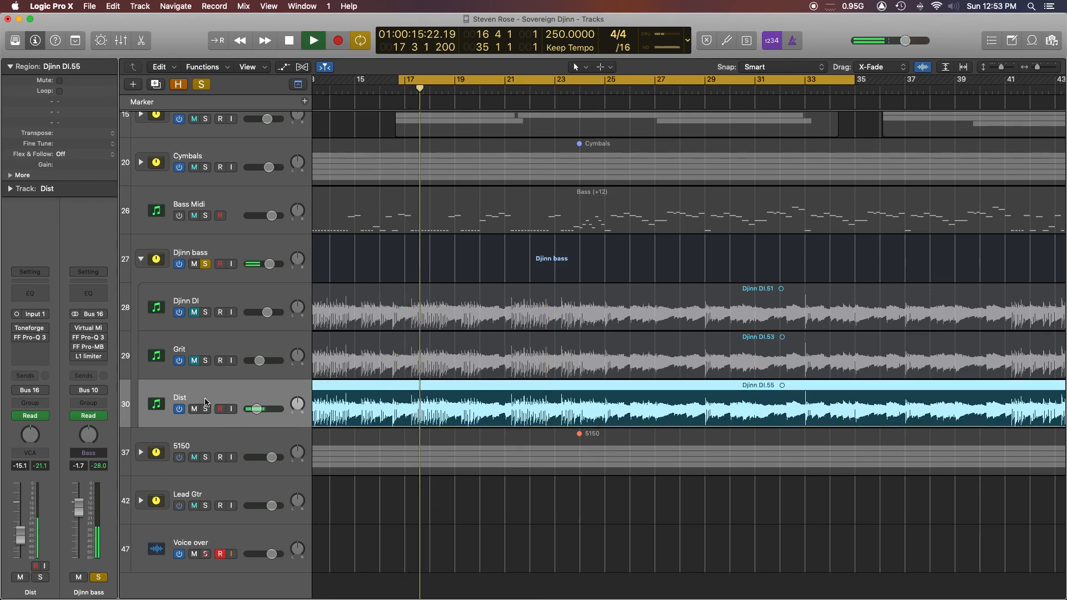
{"action": "key", "text": "space"}
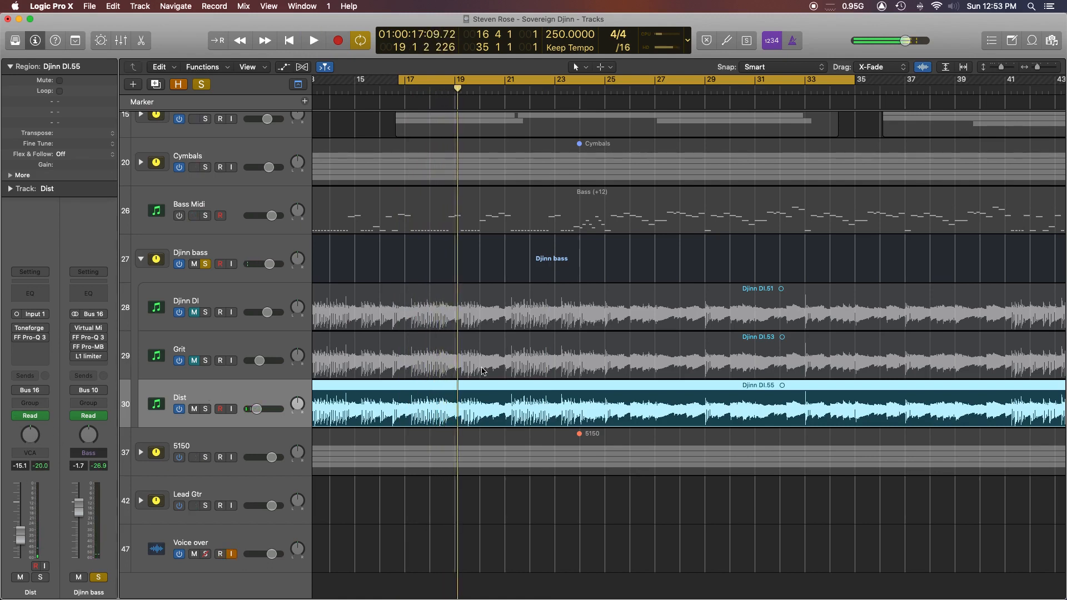
Open the Toneforge - Misha Mansoor plug-in on the Dist track and lower the amp's Compressor slightly
{"action": "scroll", "coordinate": [489, 392], "scroll_direction": "right", "scroll_amount": 10}
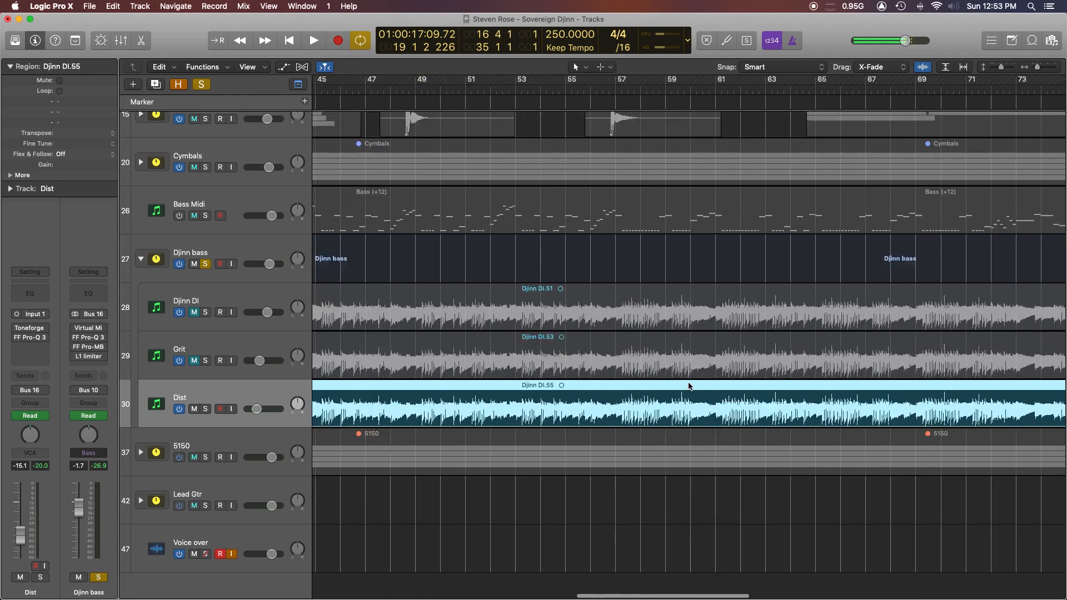
{"action": "scroll", "coordinate": [671, 391], "scroll_direction": "left", "scroll_amount": 12}
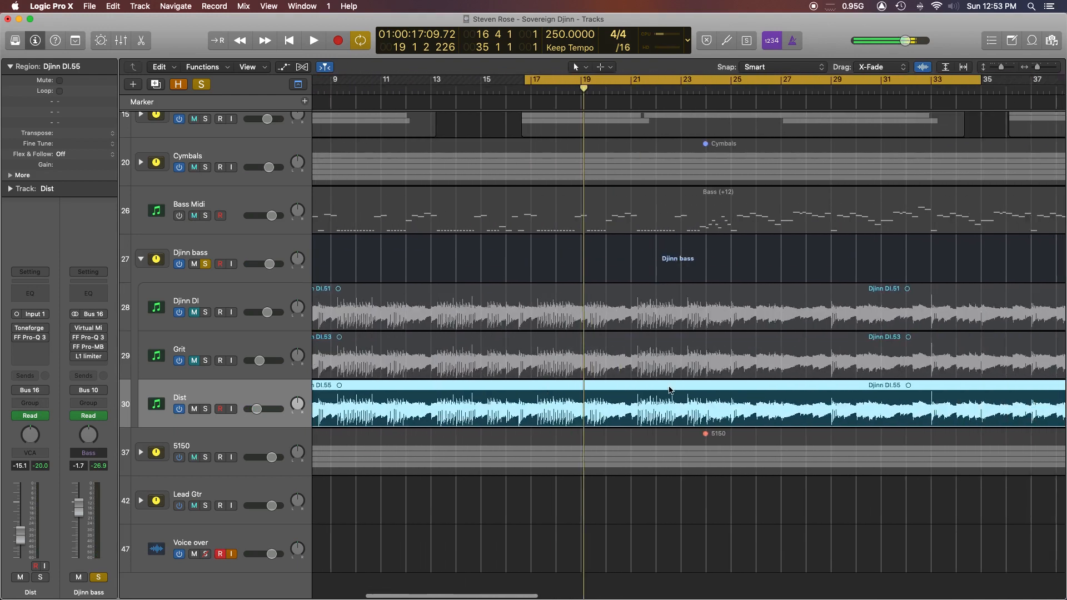
{"action": "left_click", "coordinate": [44, 326]}
{"action": "left_click_drag", "start_coordinate": [262, 55], "coordinate": [272, 66]}
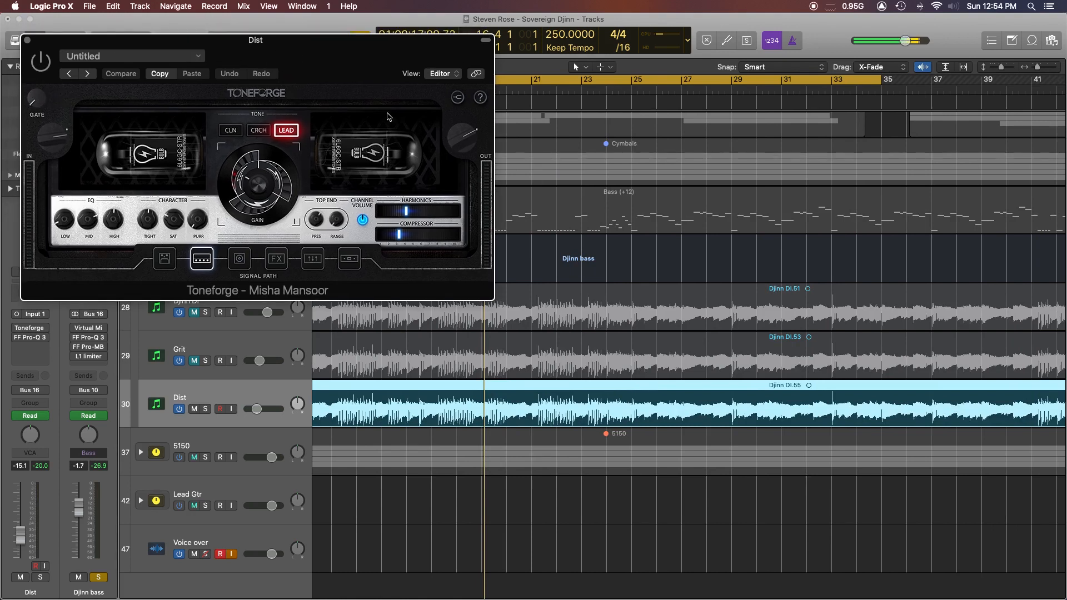
{"action": "scroll", "coordinate": [452, 235], "scroll_direction": "down", "scroll_amount": 1}
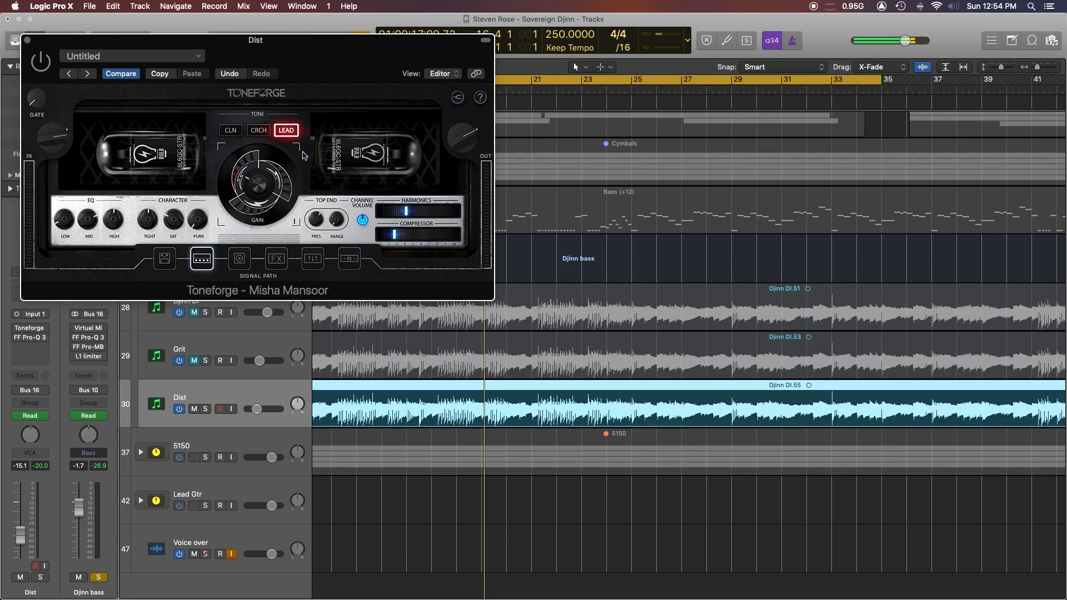
Examine Toneforge's signal path from the Precision Drive pedal through the cabinet, FX and parametric EQ, and return to the amp section
{"action": "left_click", "coordinate": [165, 259]}
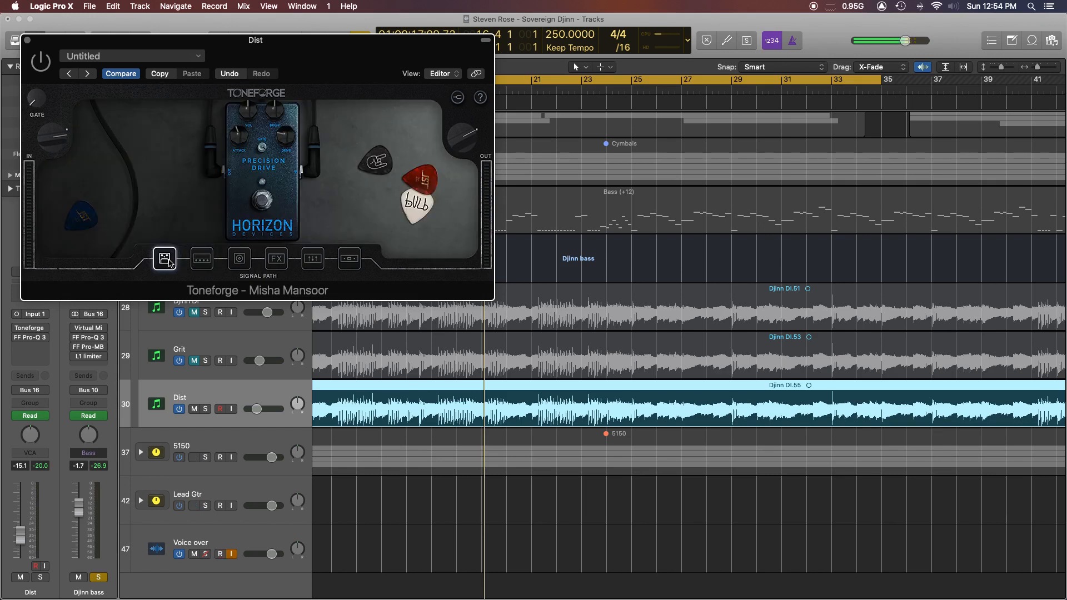
{"action": "left_click", "coordinate": [207, 261]}
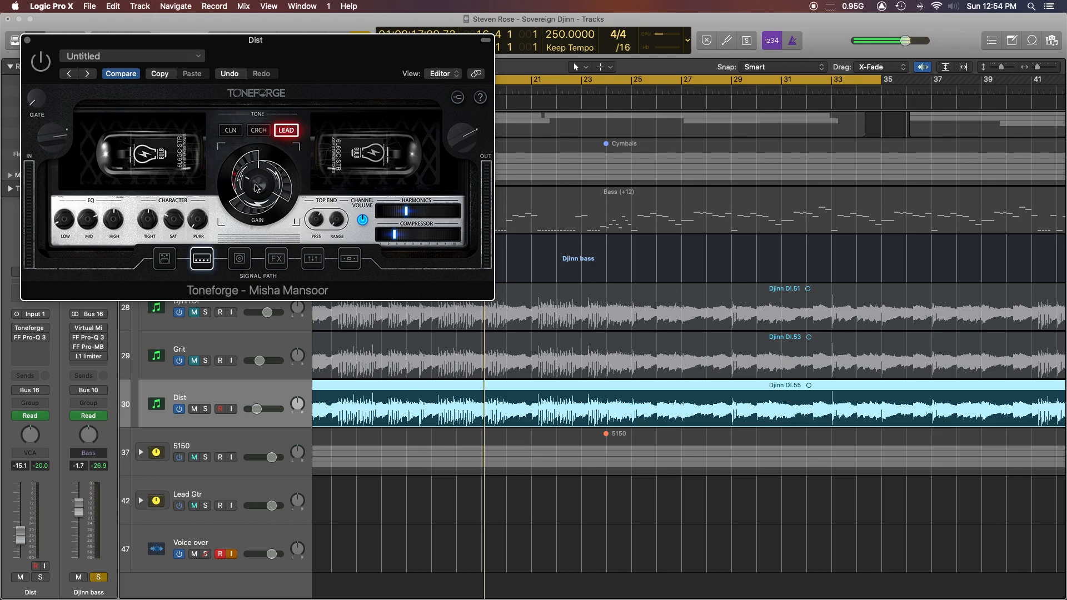
{"action": "left_click", "coordinate": [239, 258]}
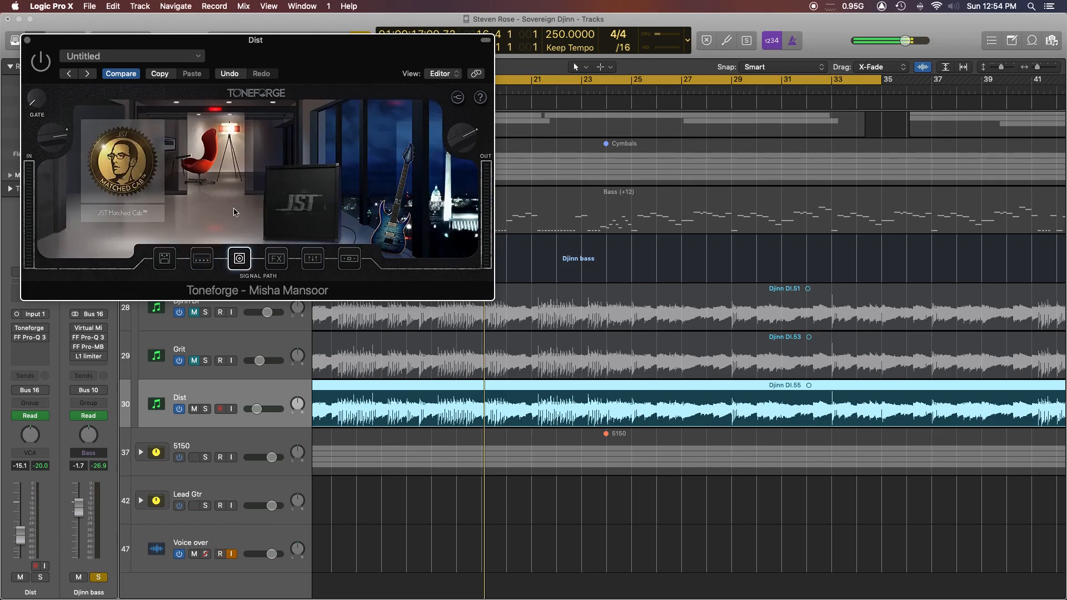
{"action": "left_click", "coordinate": [278, 261]}
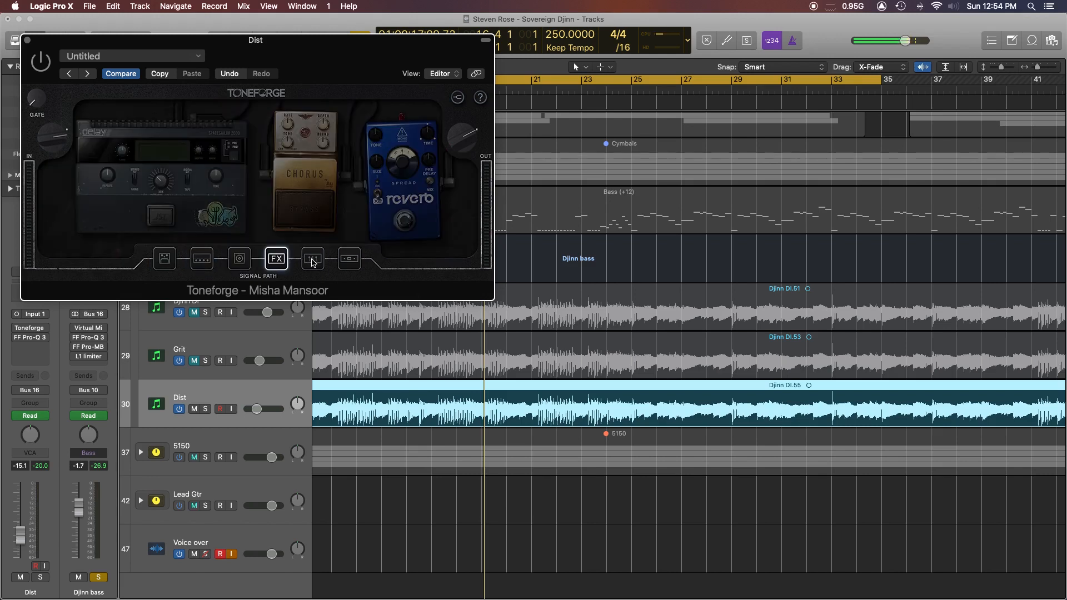
{"action": "left_click", "coordinate": [312, 261]}
{"action": "left_click", "coordinate": [350, 259]}
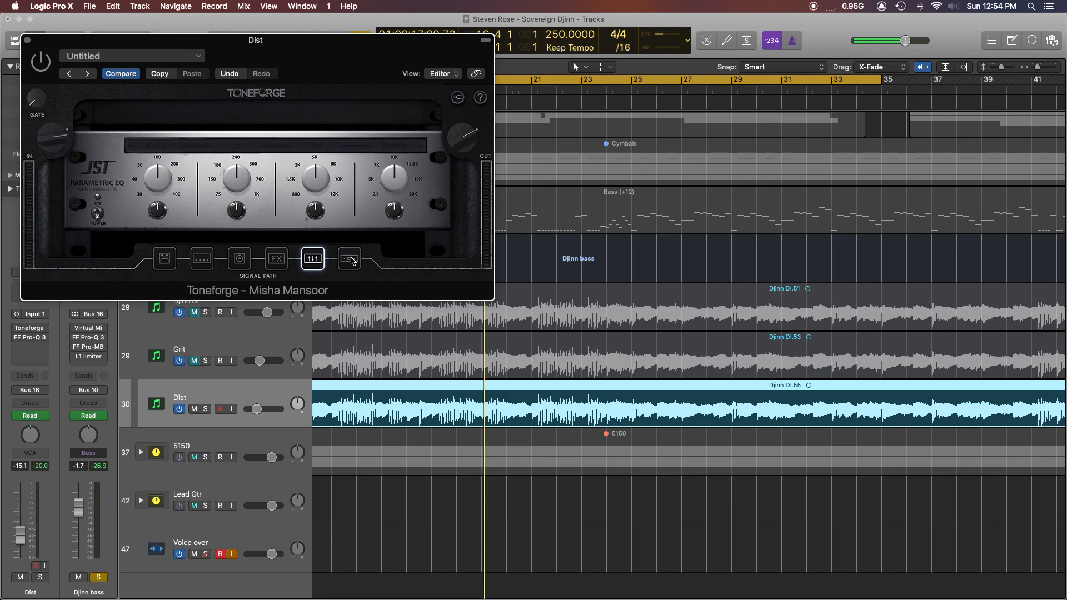
{"action": "left_click", "coordinate": [201, 260]}
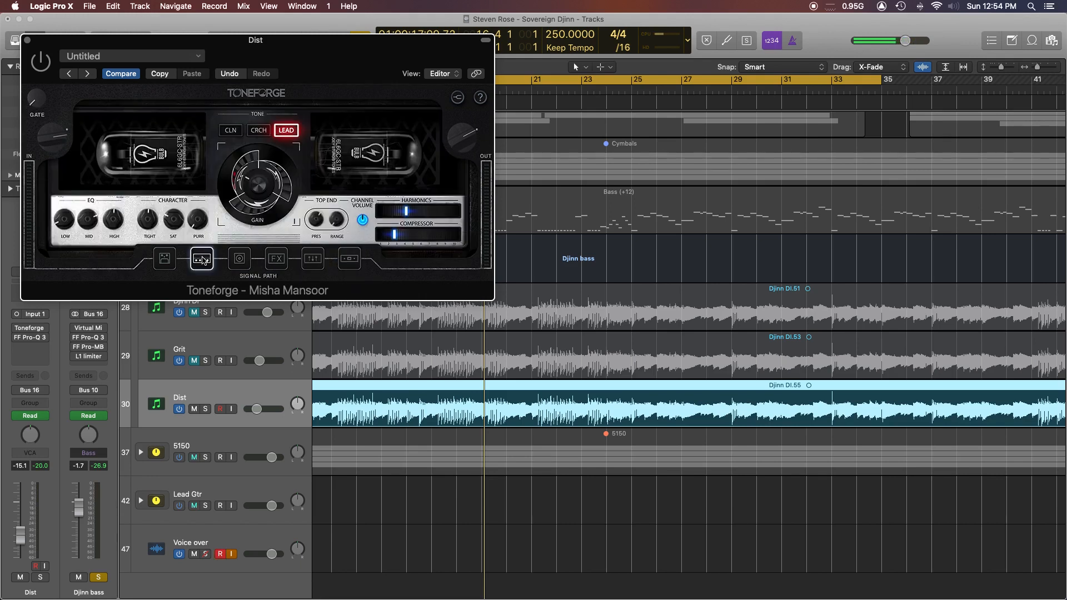
Enable Toneforge on the Dist track and play the Dist layer through it
{"action": "left_click", "coordinate": [39, 69]}
{"action": "key", "text": "space"}
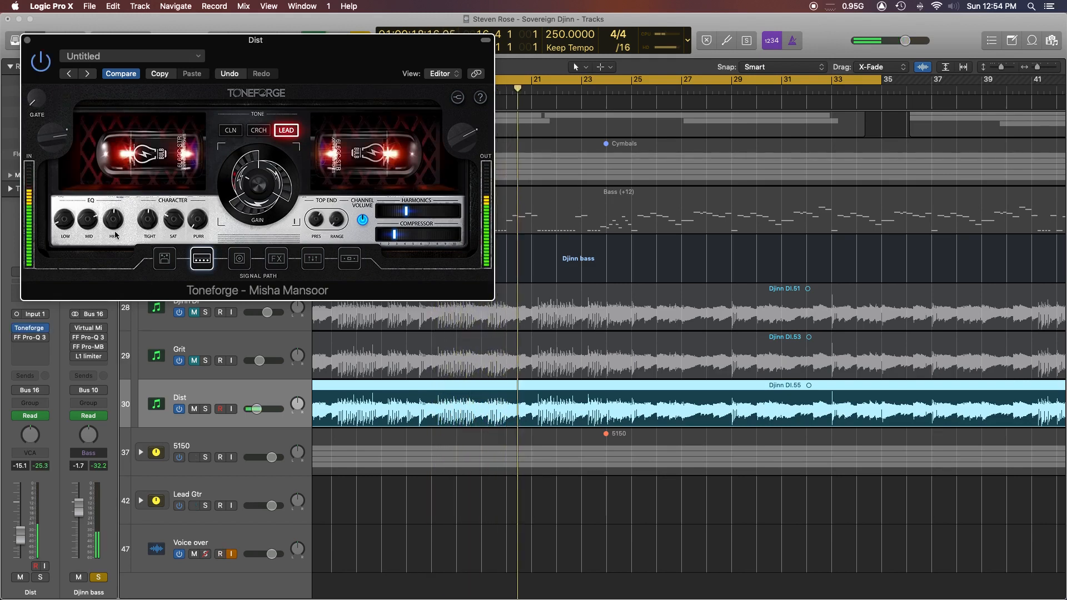
{"action": "mouse_move", "coordinate": [67, 218]}
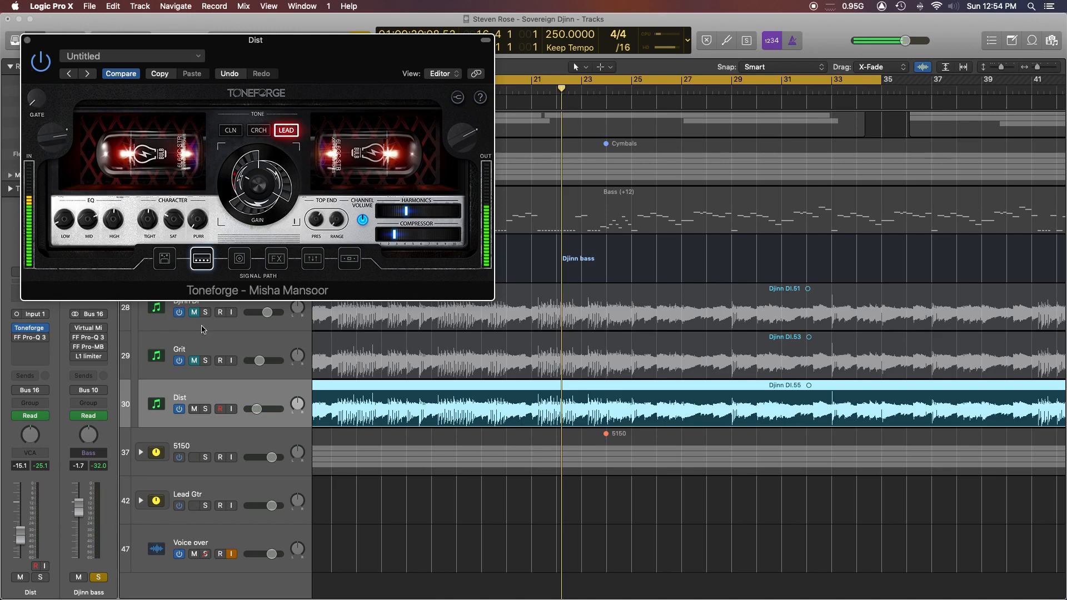
Examine the Dist track's Pro-Q 3 curve and Toneforge's amp EQ, Character, Harmonics and Compressor settings
{"action": "left_click", "coordinate": [31, 339]}
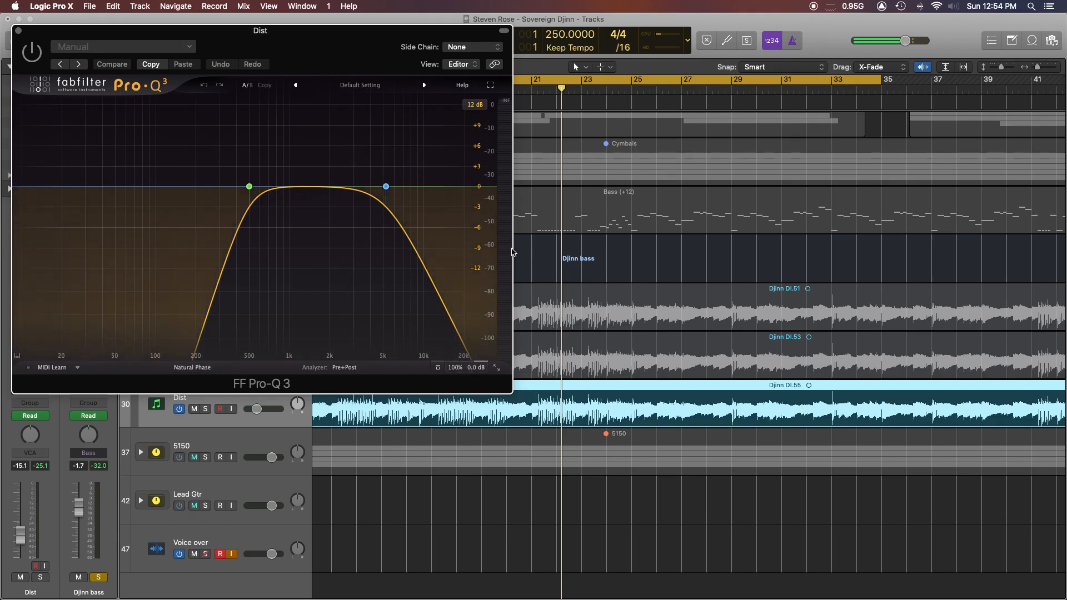
{"action": "left_click", "coordinate": [18, 30]}
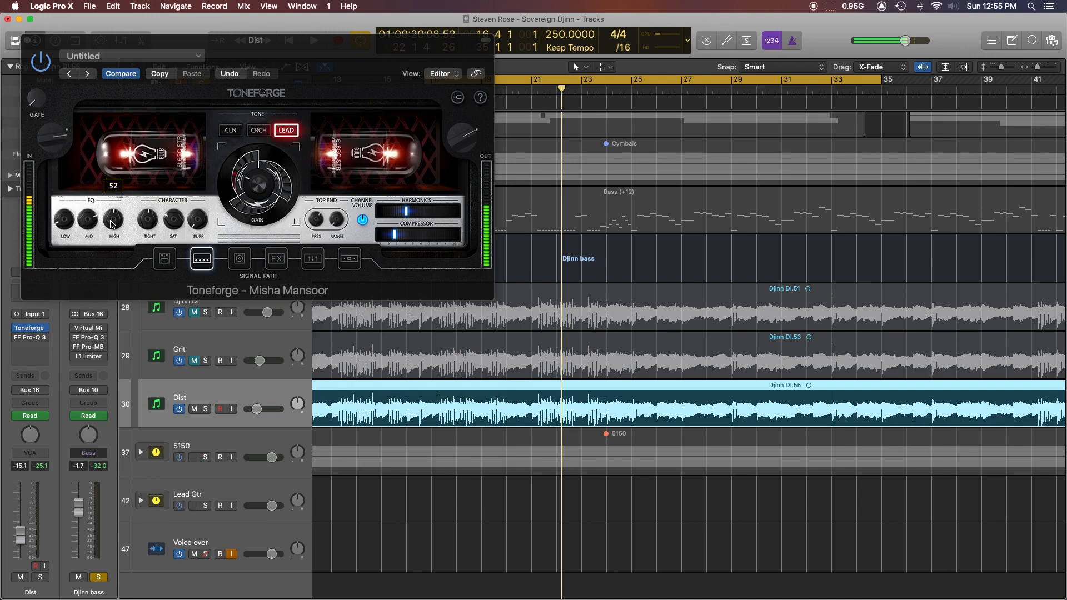
{"action": "mouse_move", "coordinate": [146, 225]}
{"action": "mouse_move", "coordinate": [406, 235]}
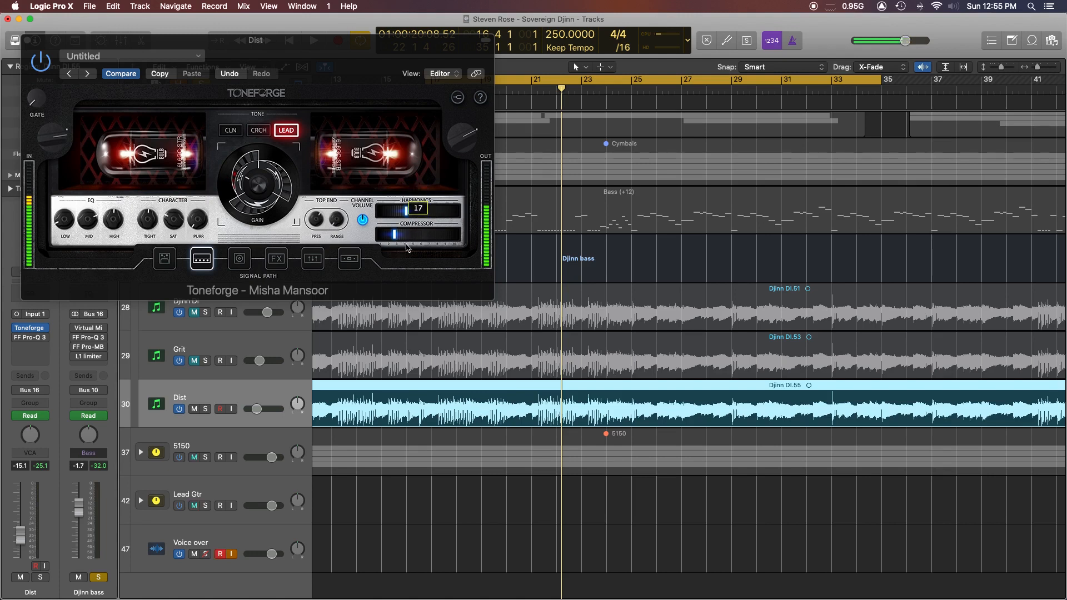
{"action": "mouse_move", "coordinate": [43, 141]}
{"action": "left_click", "coordinate": [28, 40]}
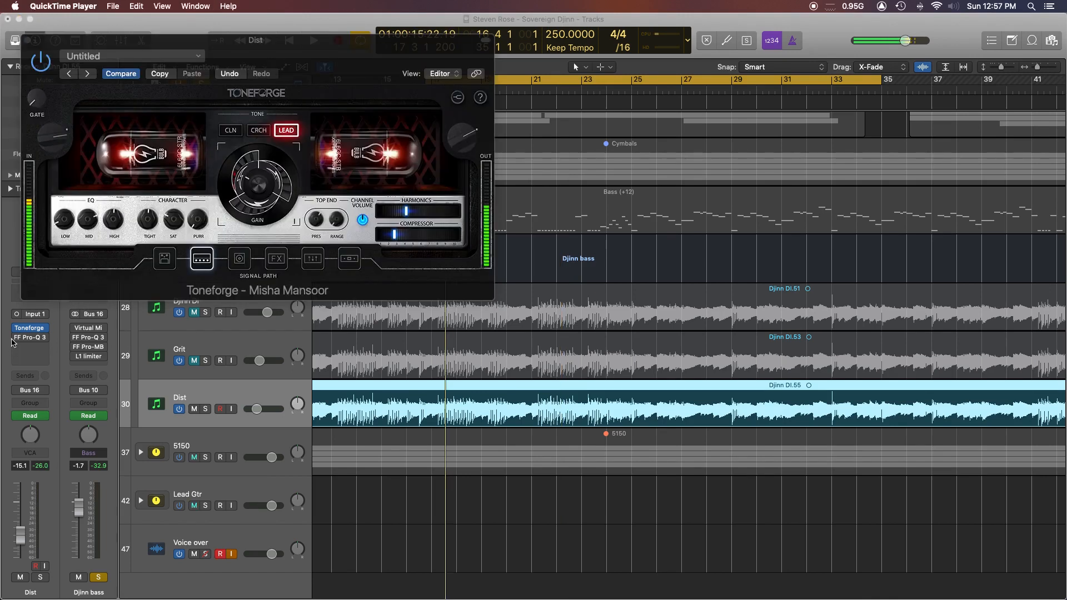
Enable Pro-Q 3 on the Dist track and play it together with the unmuted Grit and Djinn DI layers
{"action": "left_click", "coordinate": [17, 340]}
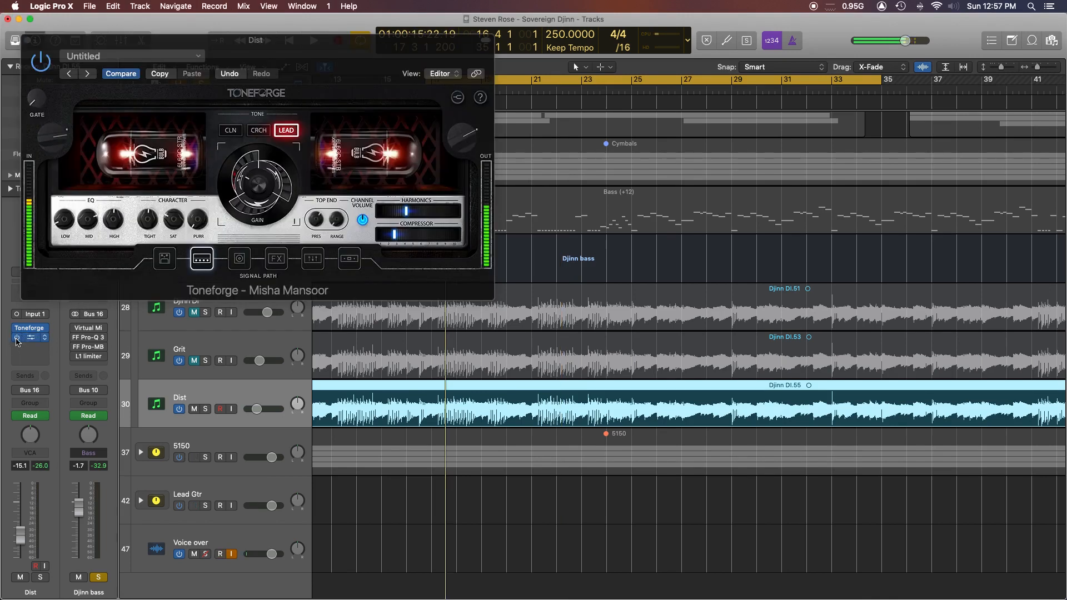
{"action": "left_click", "coordinate": [194, 360]}
{"action": "left_click", "coordinate": [194, 312]}
{"action": "key", "text": "space"}
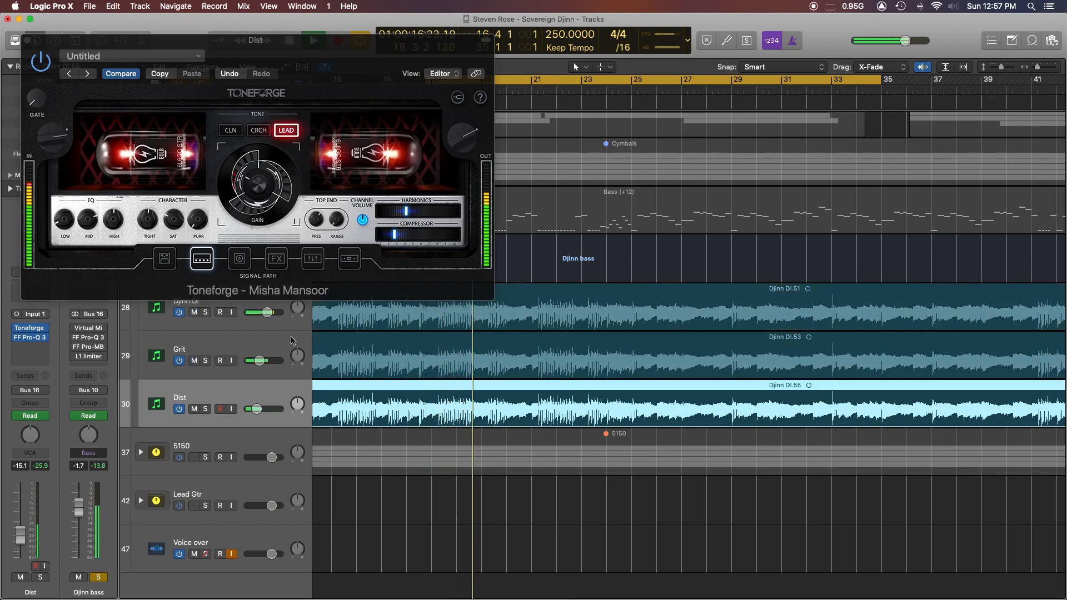
Compare the bass blend during playback by muting and unmuting the Dist layer and the Grit layer in turn
{"action": "left_click", "coordinate": [194, 409]}
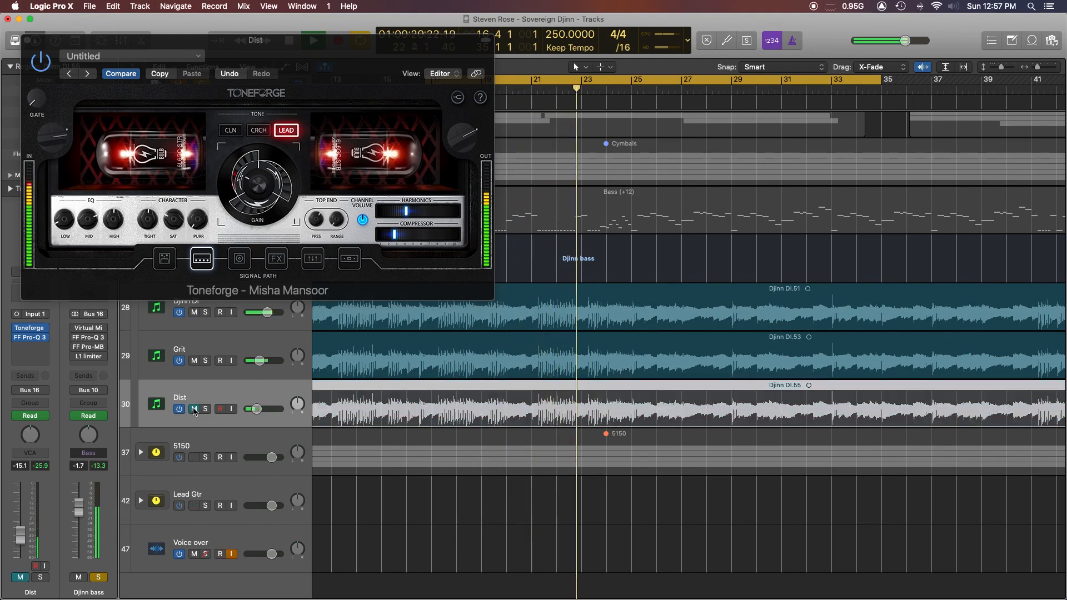
{"action": "left_click", "coordinate": [194, 409]}
{"action": "left_click", "coordinate": [194, 360]}
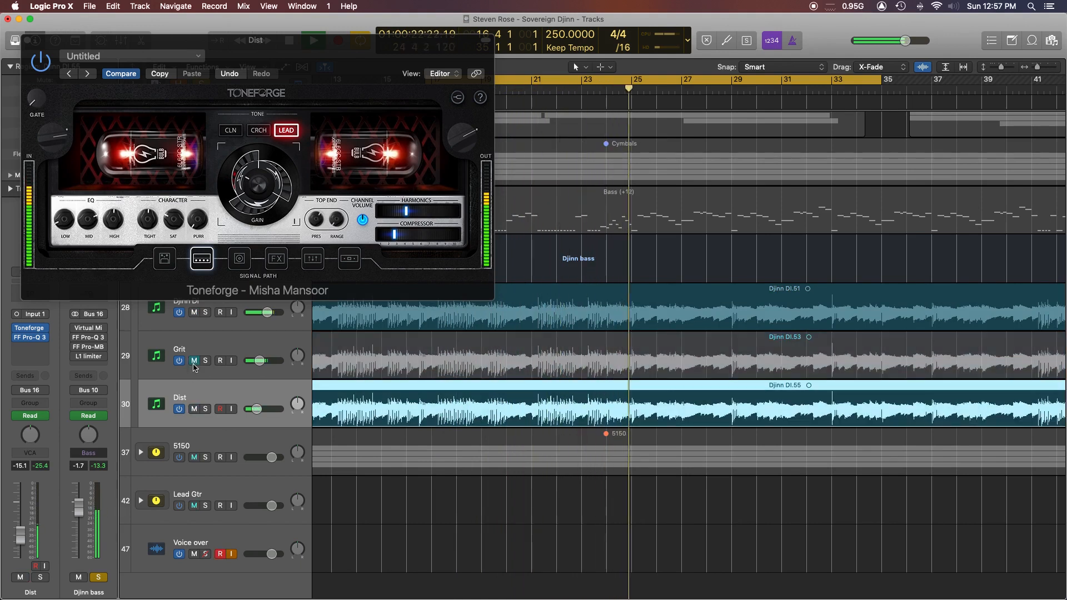
{"action": "left_click", "coordinate": [194, 362]}
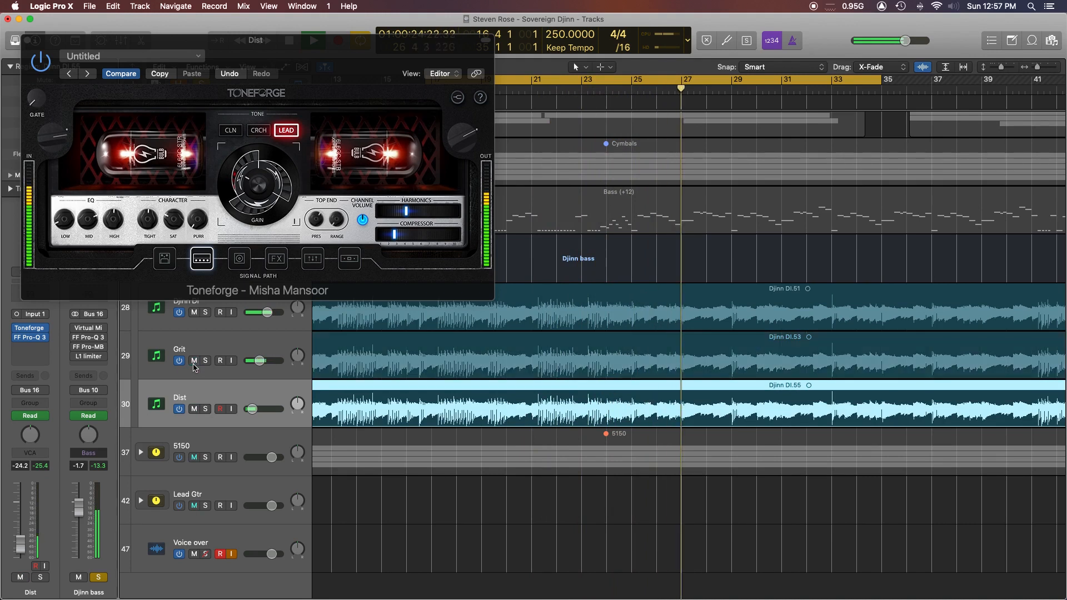
{"action": "key", "text": "space"}
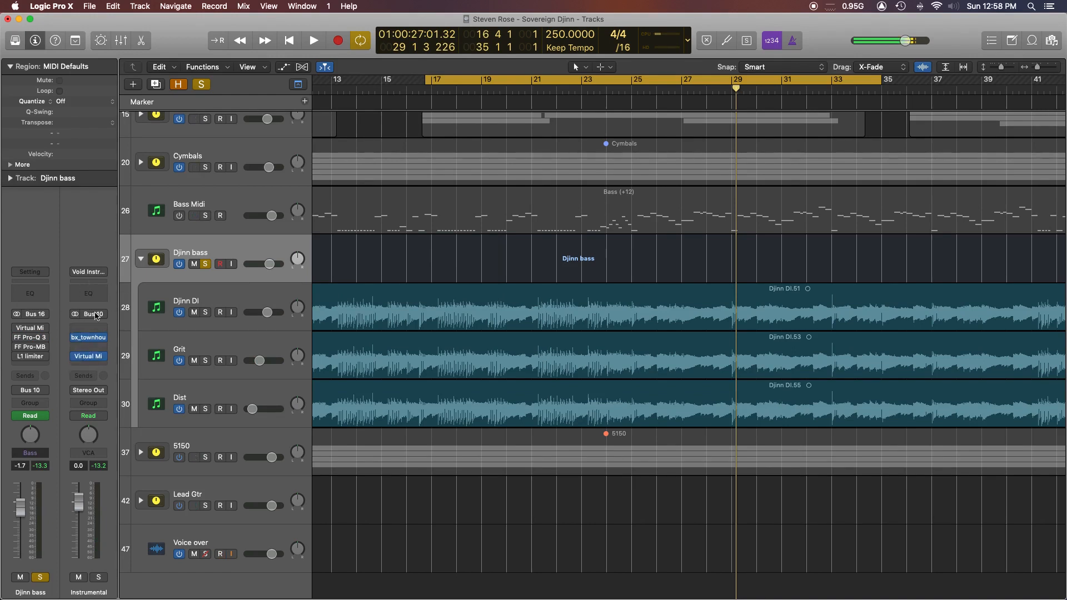
Open and enable Virtual Mix Rack on the Djinn bass track, and examine the FG-Stress compressor's settings
{"action": "mouse_move", "coordinate": [15, 332]}
{"action": "left_click", "coordinate": [34, 331]}
{"action": "left_click_drag", "start_coordinate": [274, 30], "coordinate": [311, 39]}
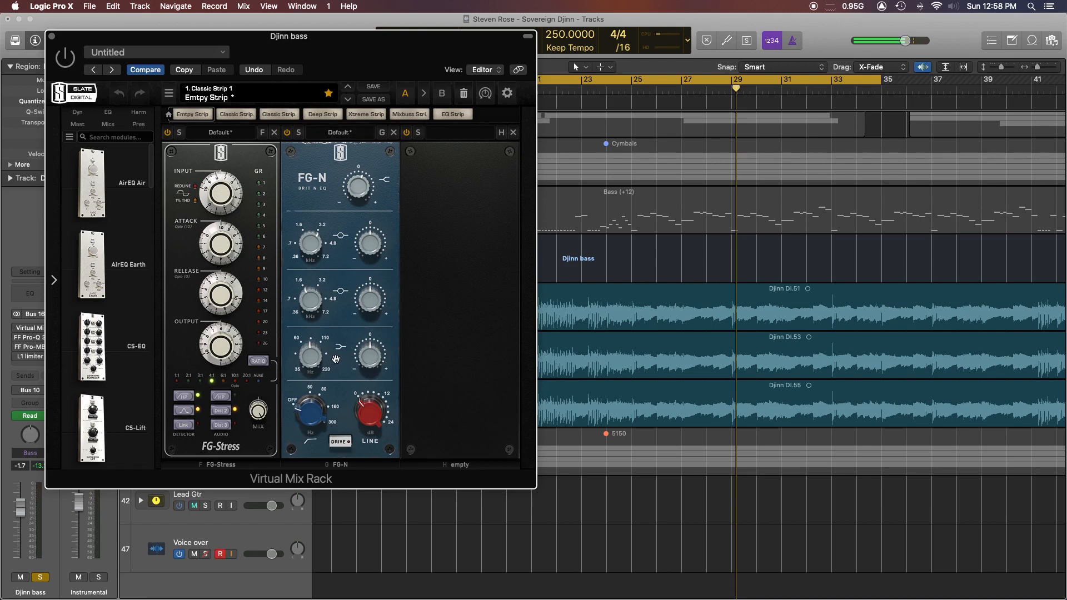
{"action": "left_click", "coordinate": [65, 58]}
{"action": "mouse_move", "coordinate": [226, 250]}
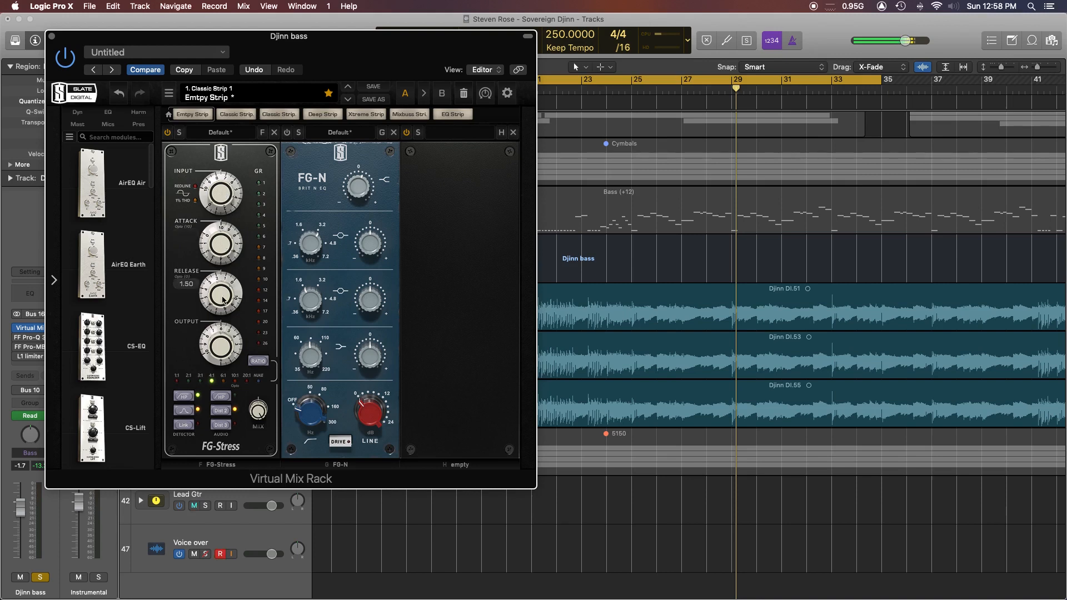
{"action": "mouse_move", "coordinate": [220, 357]}
Play the Djinn bass bus while switching the FG-Stress module's power to compare the compression
{"action": "left_click", "coordinate": [168, 133]}
{"action": "key", "text": "space"}
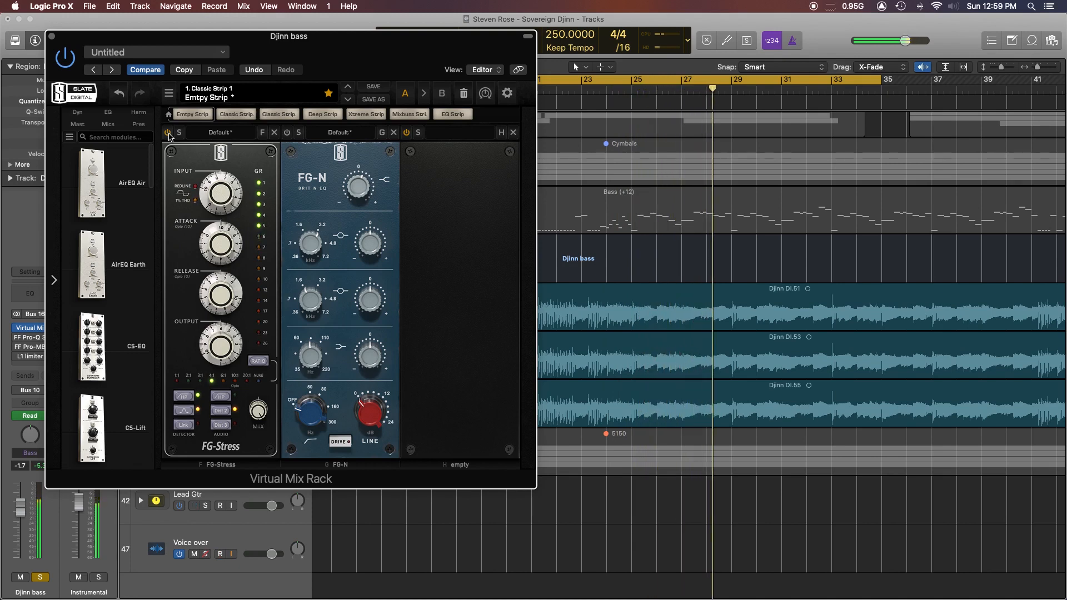
{"action": "key", "text": "space"}
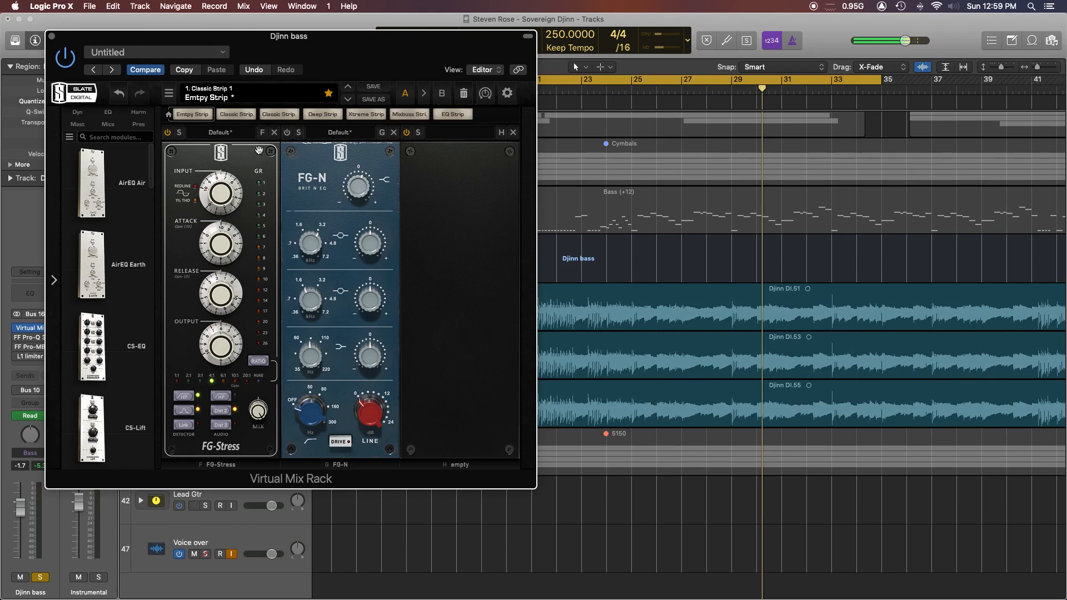
Examine the FG-N EQ's band gains, listen to the bass through it and close Virtual Mix Rack
{"action": "left_click", "coordinate": [313, 183]}
{"action": "left_click", "coordinate": [373, 250]}
{"action": "left_click", "coordinate": [362, 185]}
{"action": "key", "text": "space"}
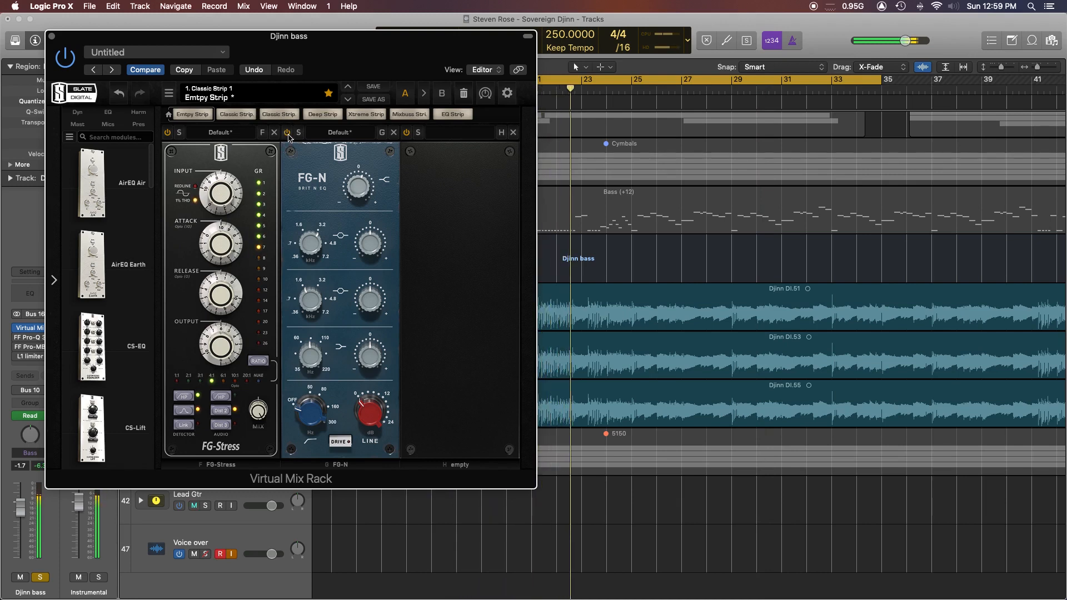
{"action": "key", "text": "space"}
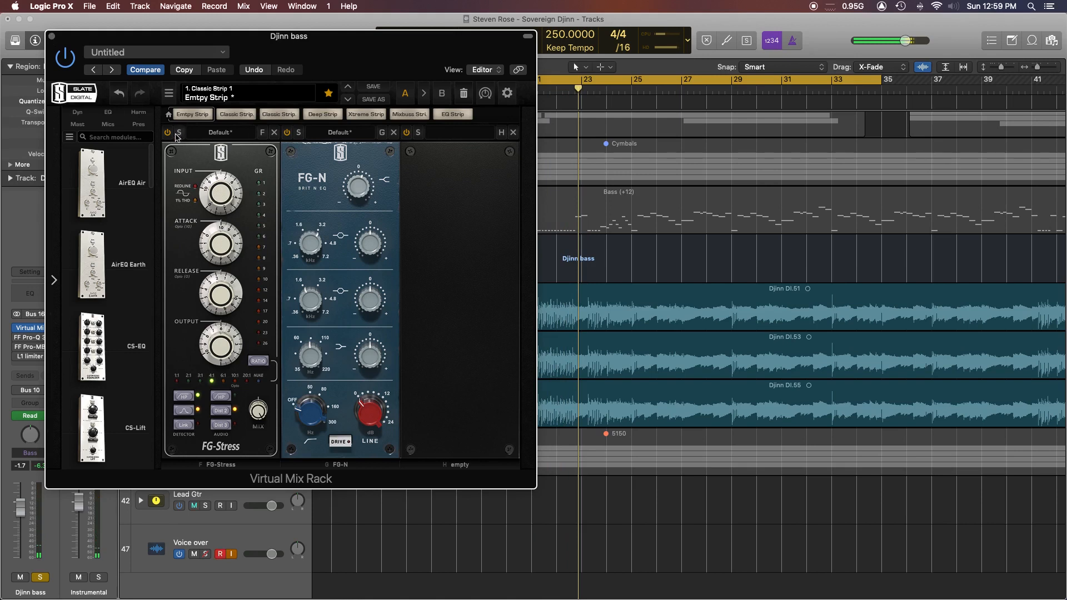
{"action": "left_click", "coordinate": [52, 37]}
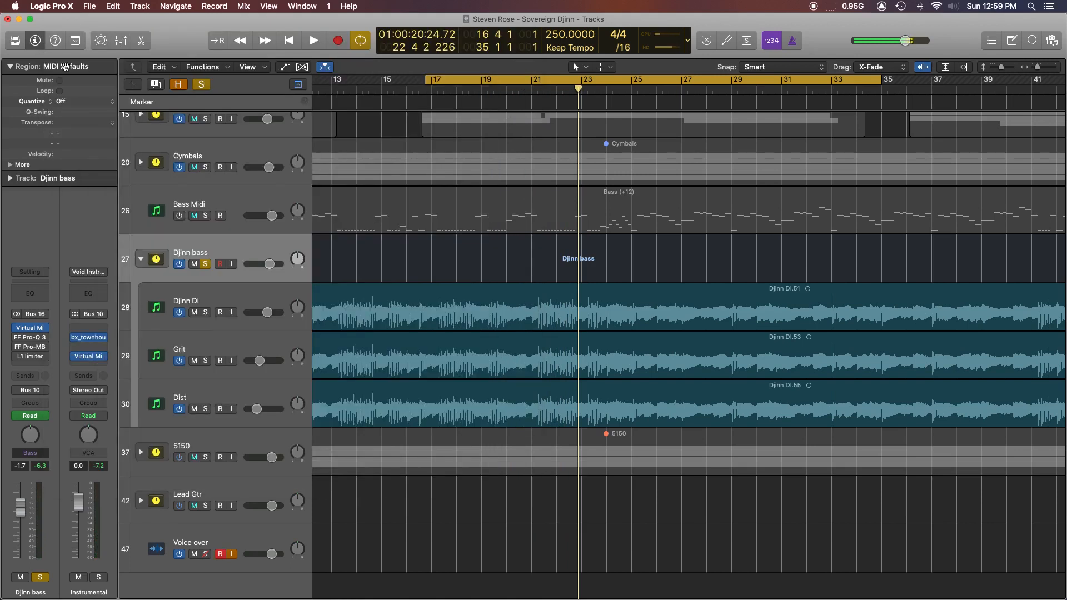
Open Pro-Q 3 on the Djinn bass track and enable it while the bass plays
{"action": "left_click", "coordinate": [31, 338]}
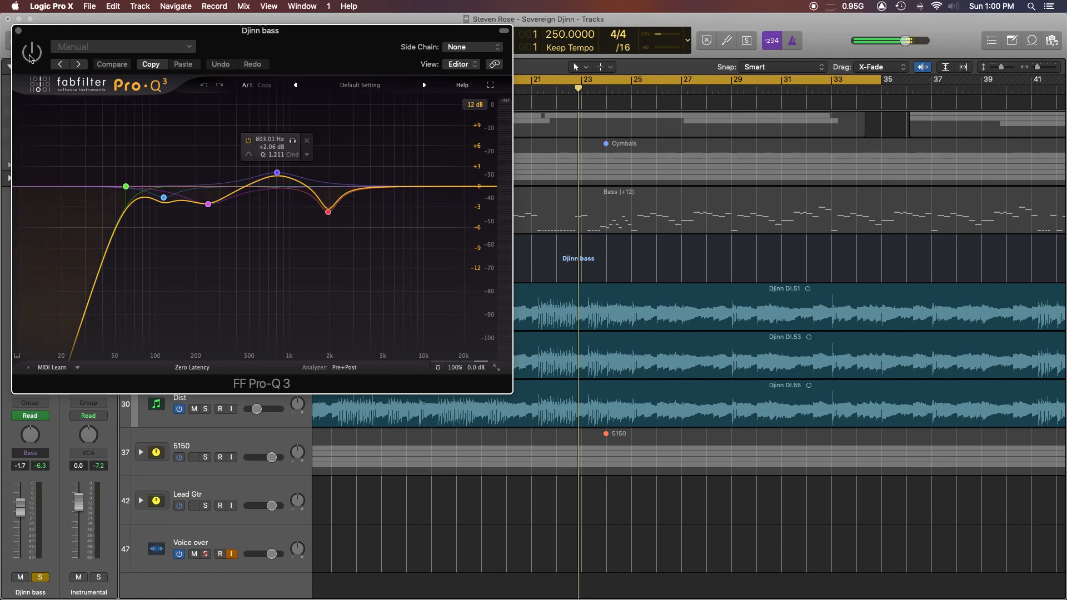
{"action": "key", "text": "space"}
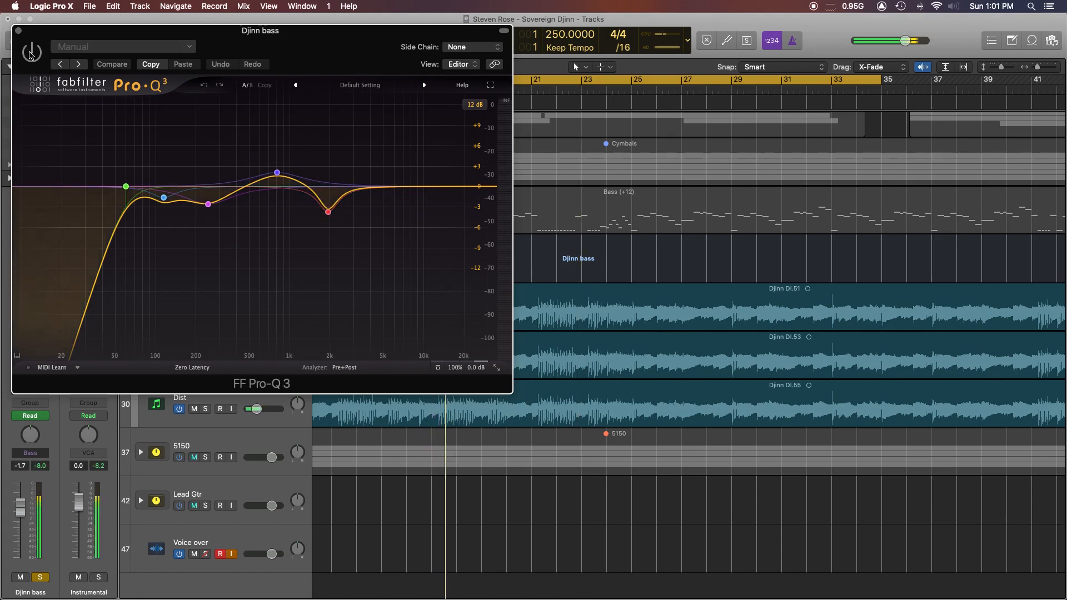
{"action": "left_click", "coordinate": [31, 51]}
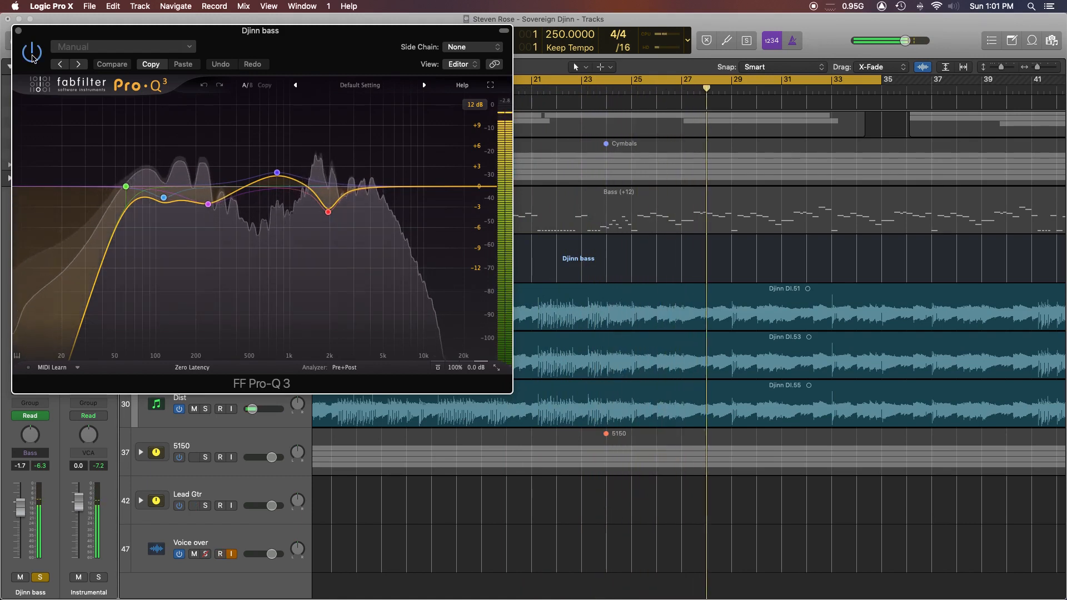
{"action": "key", "text": "space"}
Compare the bass with Pro-Q 3's 1929 Hz cut bypassed and active during playback, and close the EQ
{"action": "mouse_move", "coordinate": [328, 216]}
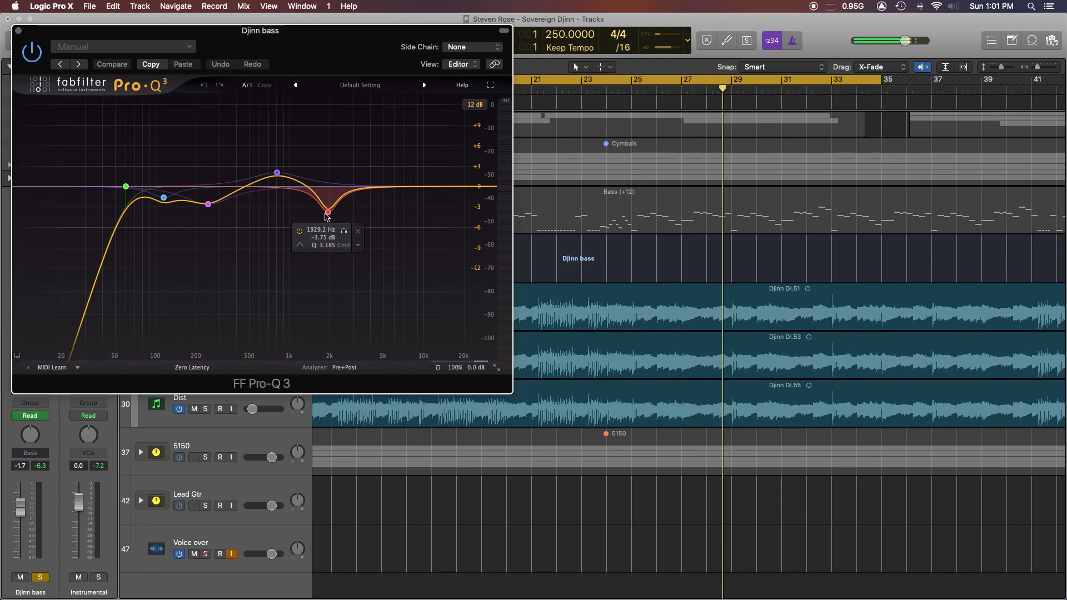
{"action": "key", "text": "space"}
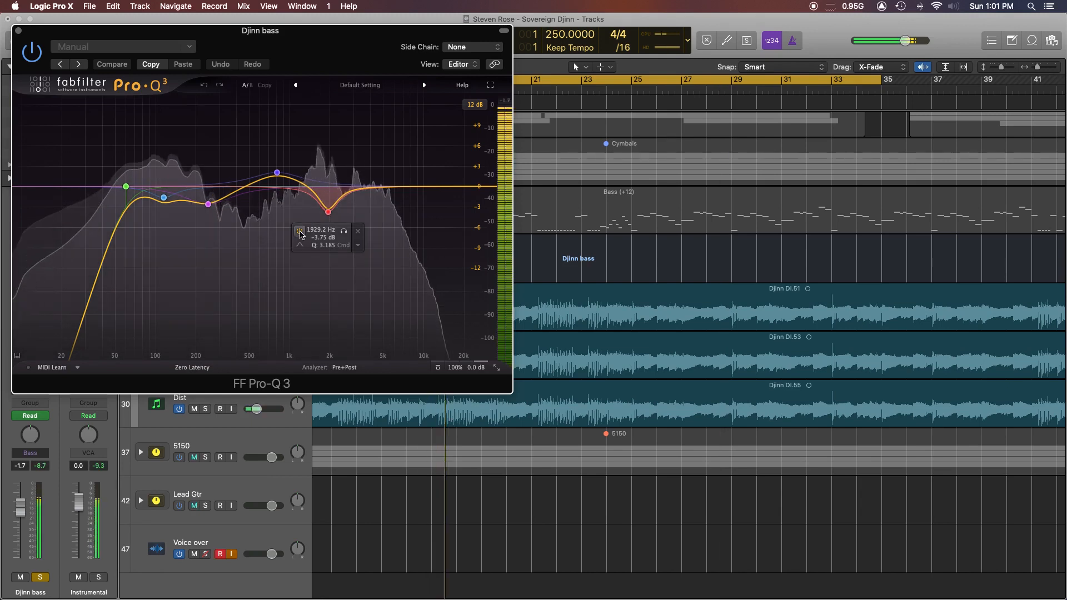
{"action": "left_click", "coordinate": [299, 231]}
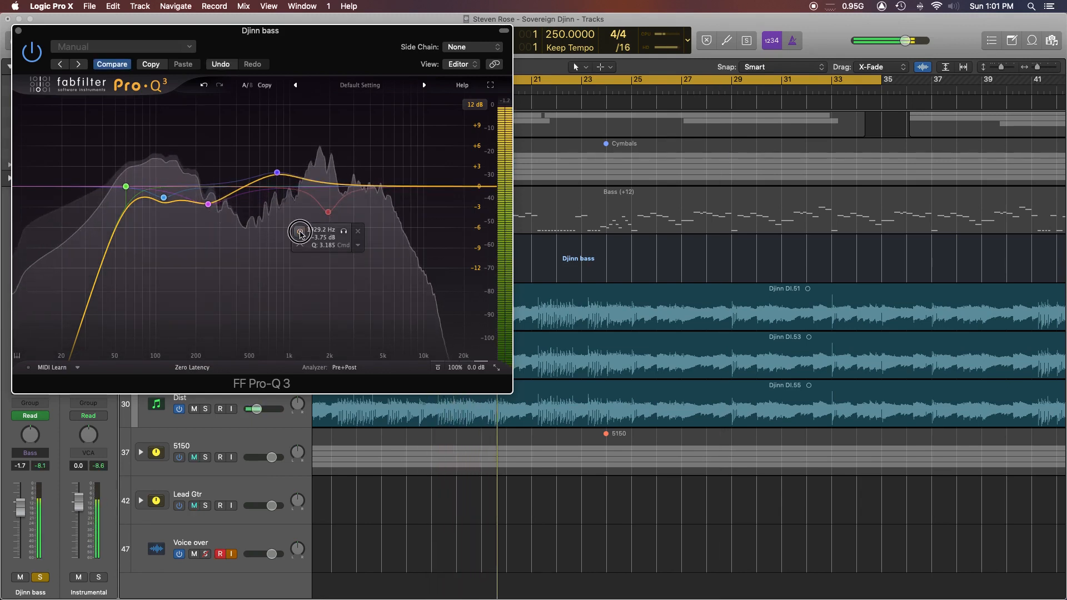
{"action": "left_click", "coordinate": [299, 231]}
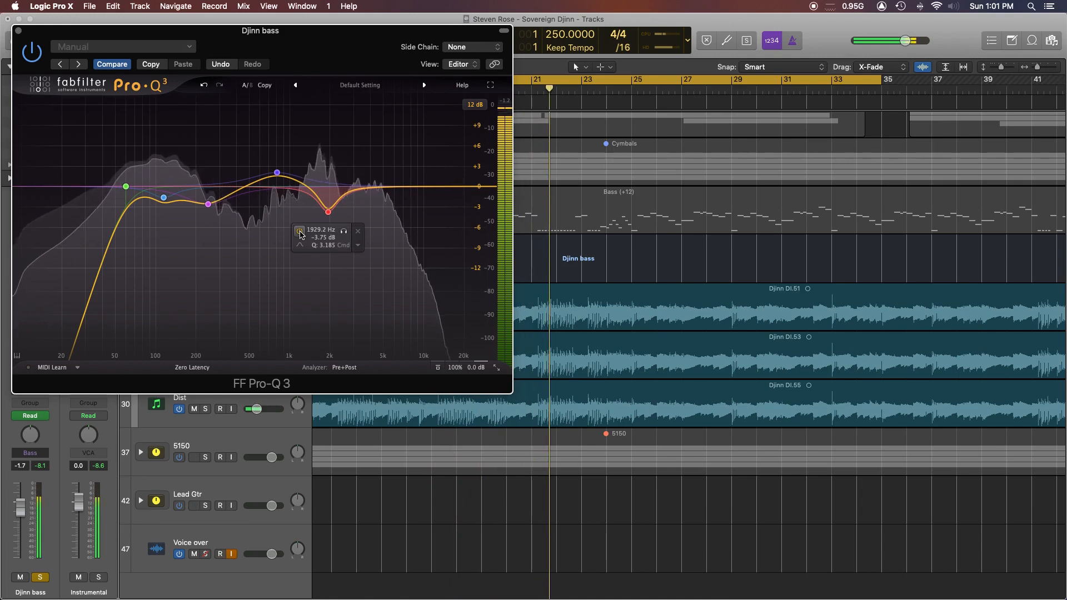
{"action": "left_click", "coordinate": [300, 231]}
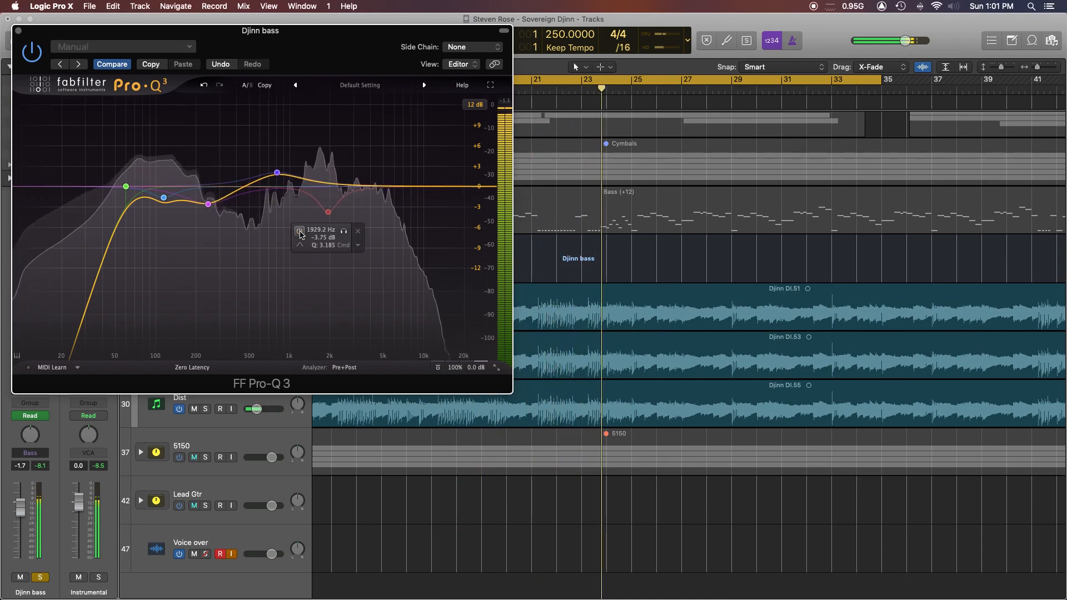
{"action": "left_click", "coordinate": [299, 231]}
{"action": "key", "text": "space"}
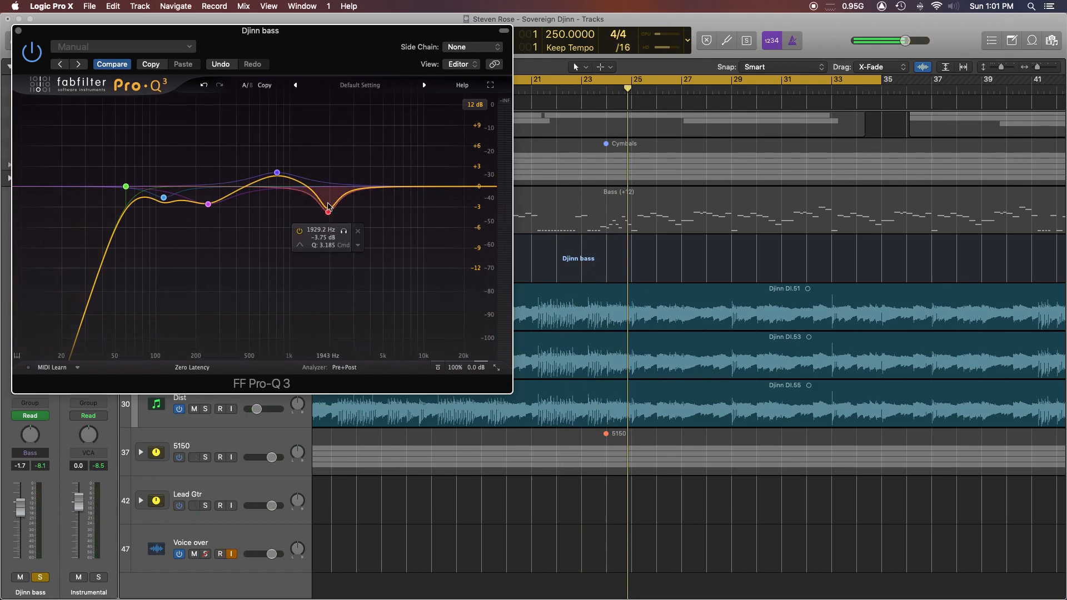
{"action": "mouse_move", "coordinate": [272, 181]}
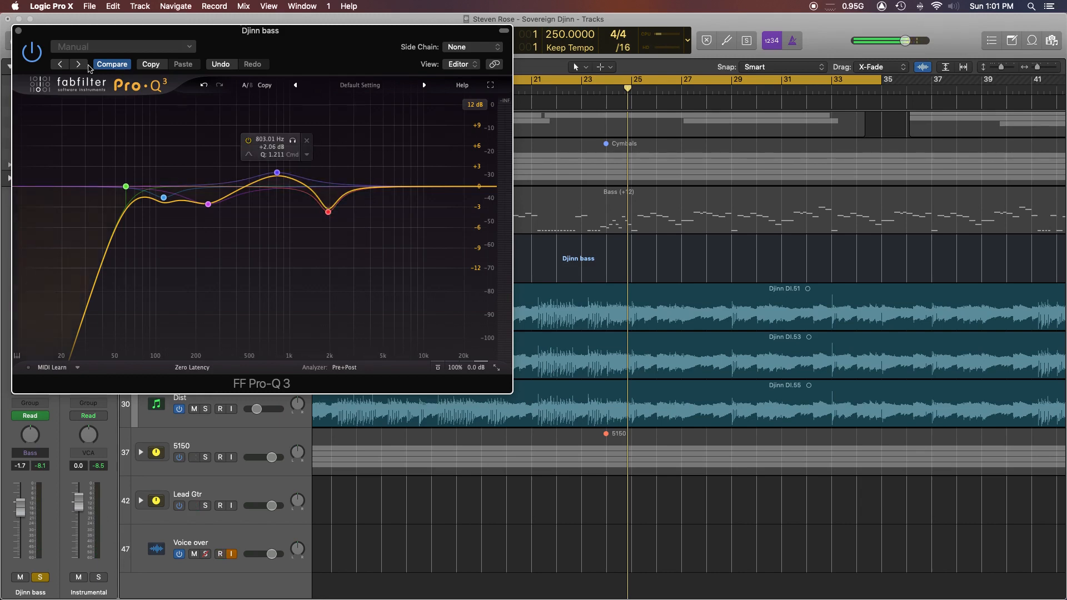
{"action": "left_click", "coordinate": [17, 30]}
Open Pro-MB on the Djinn bass track, show the low band's controls and inspect its Bus 1 kick side-chain source
{"action": "mouse_move", "coordinate": [31, 348]}
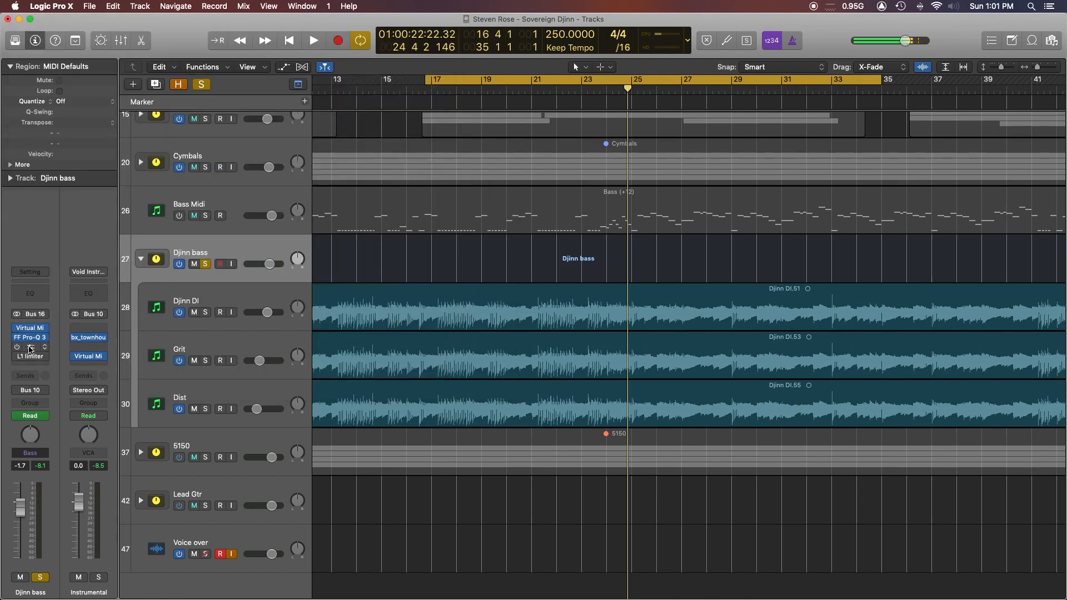
{"action": "left_click", "coordinate": [28, 348]}
{"action": "left_click_drag", "start_coordinate": [257, 40], "coordinate": [343, 44]}
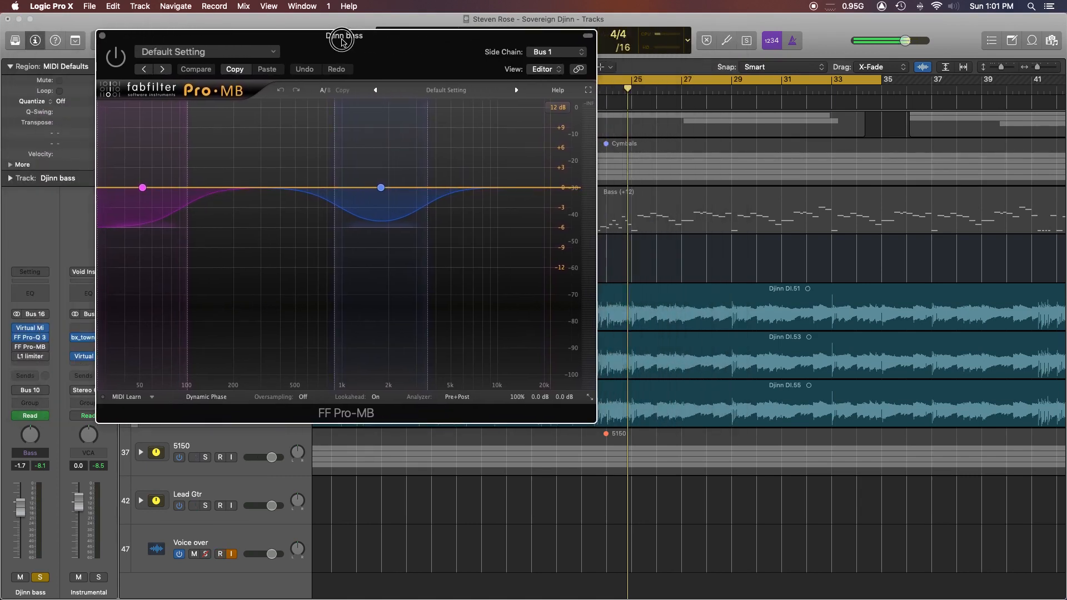
{"action": "left_click_drag", "start_coordinate": [351, 40], "coordinate": [404, 36]}
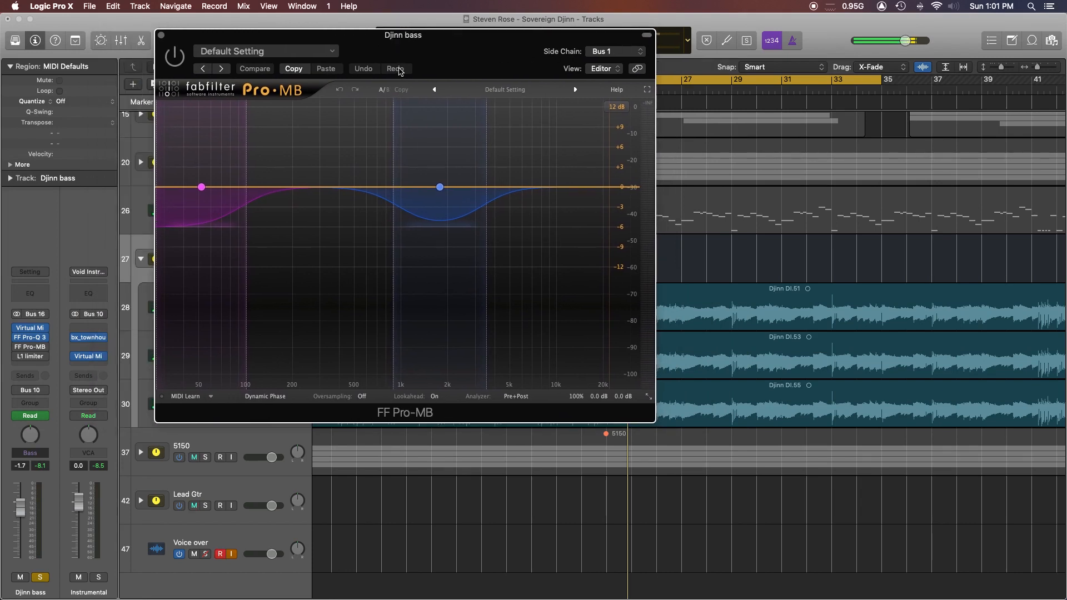
{"action": "left_click", "coordinate": [201, 187]}
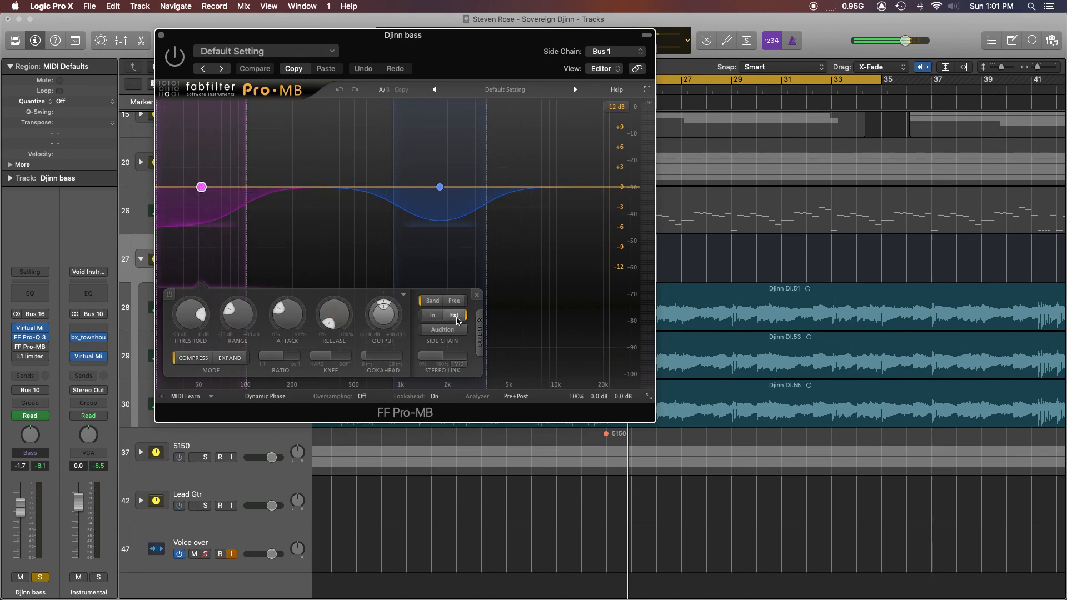
{"action": "left_click", "coordinate": [619, 56]}
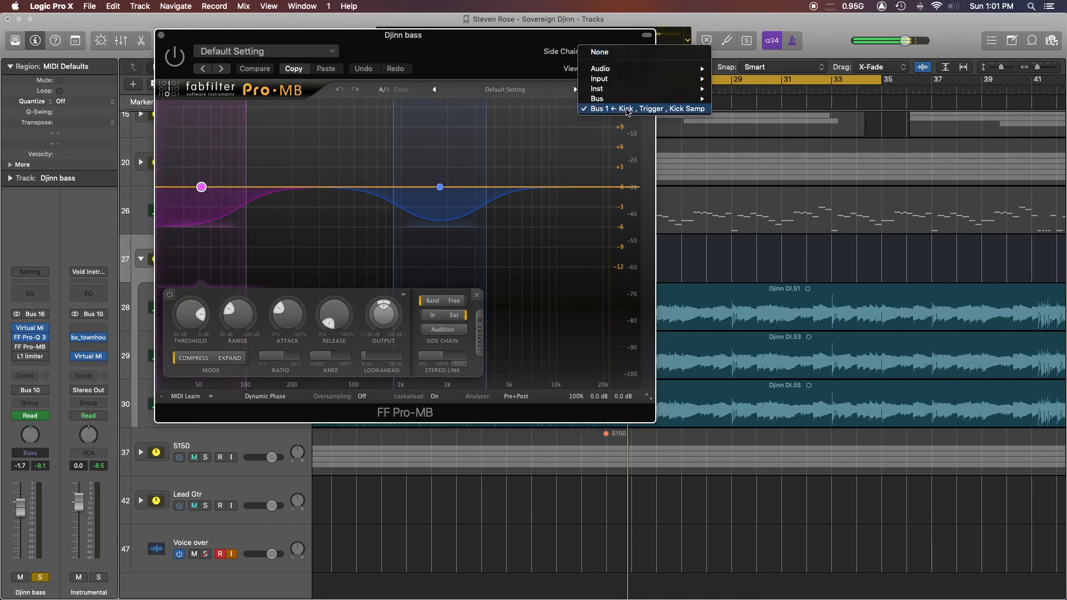
{"action": "left_click", "coordinate": [493, 57]}
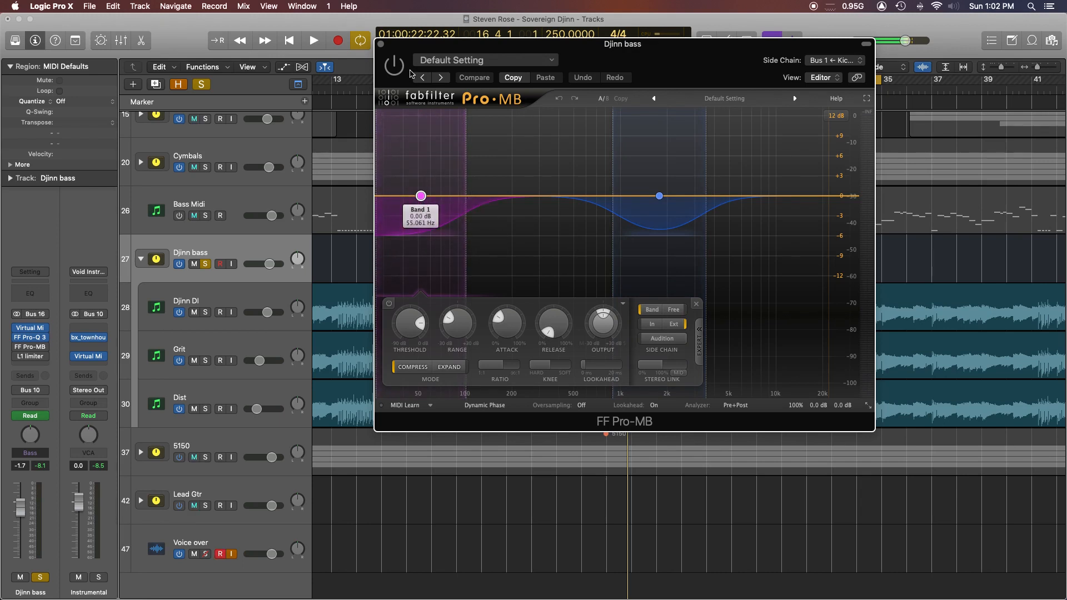
Enable Pro-MB on the Djinn bass track and play the bass through it
{"action": "key", "text": "space"}
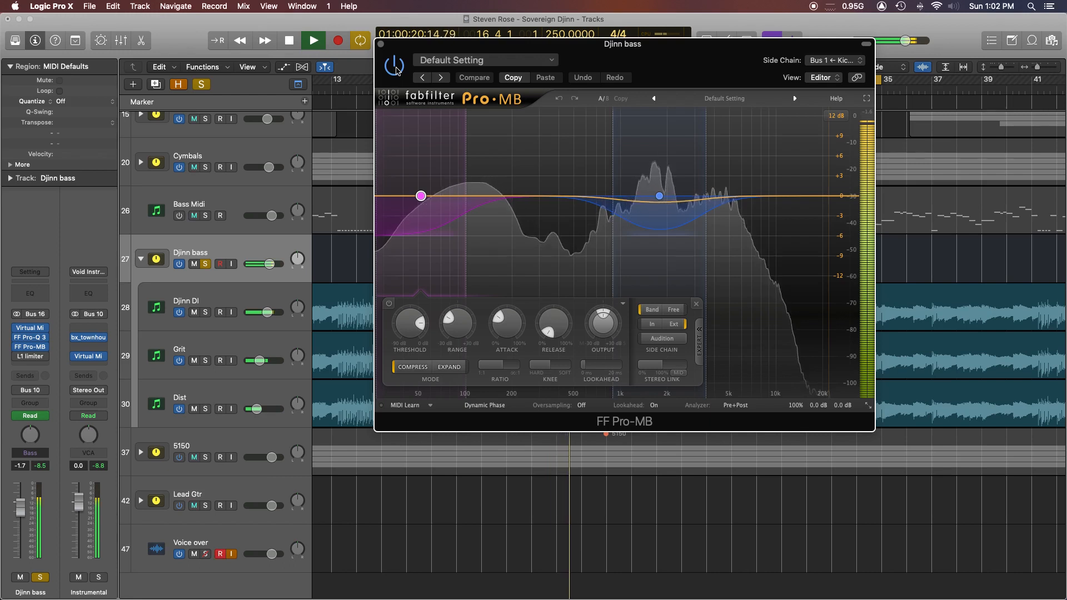
{"action": "key", "text": "space"}
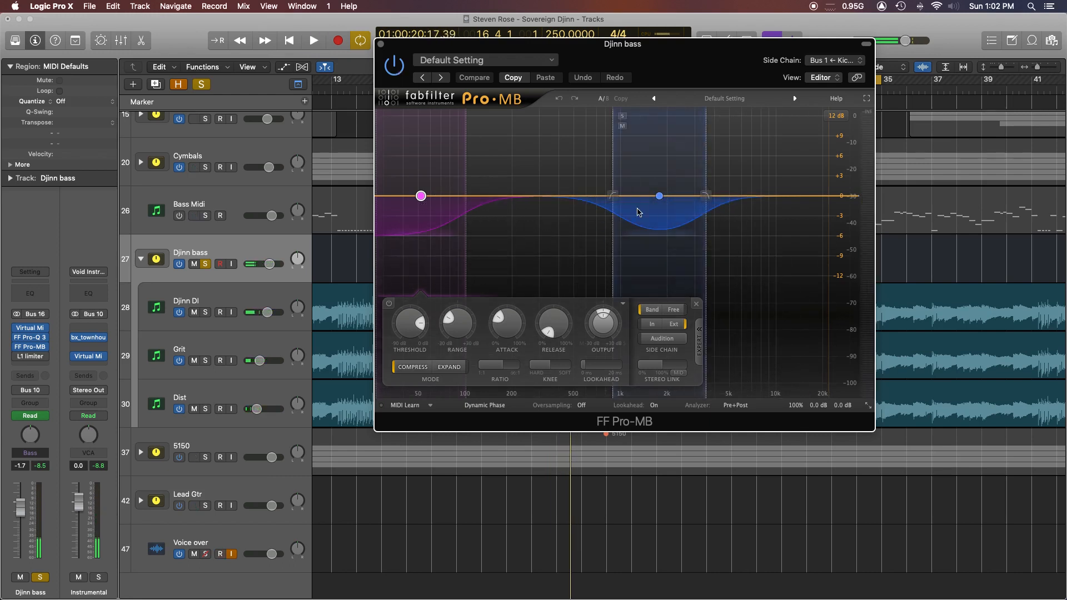
Solo the Kick track alongside the Djinn bass and play both with Pro-MB open
{"action": "left_click_drag", "start_coordinate": [424, 85], "coordinate": [543, 87]}
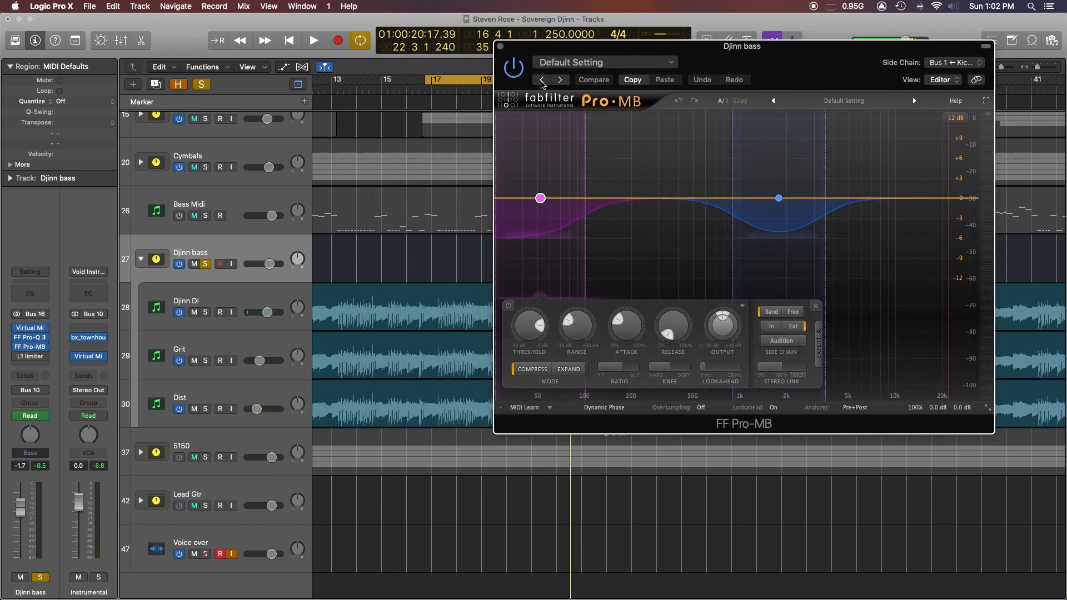
{"action": "scroll", "coordinate": [360, 204], "scroll_direction": "up", "scroll_amount": 5}
{"action": "scroll", "coordinate": [243, 265], "scroll_direction": "up", "scroll_amount": 3}
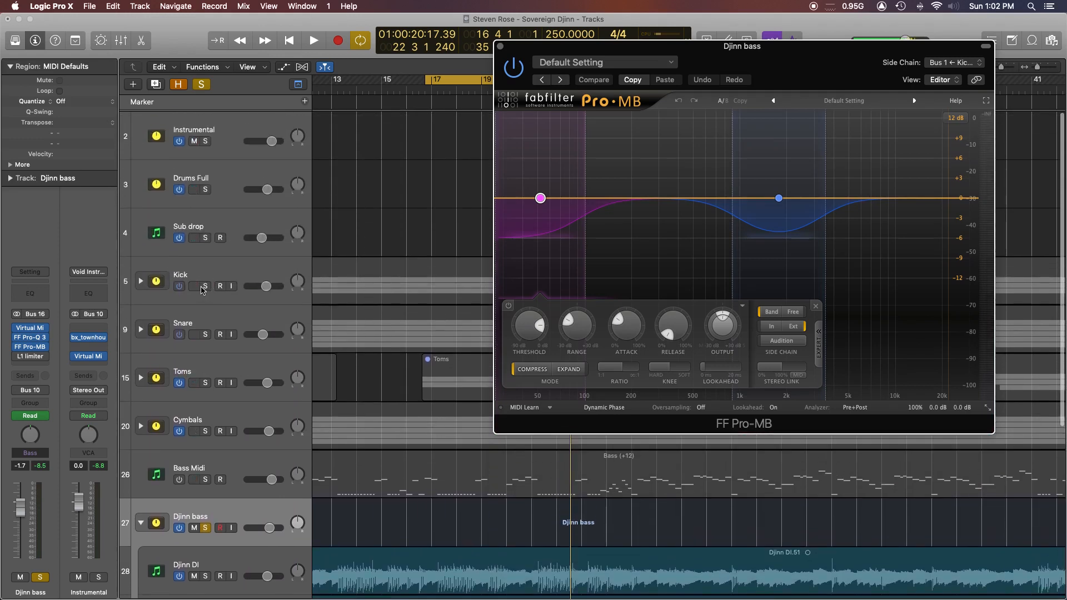
{"action": "left_click", "coordinate": [206, 287]}
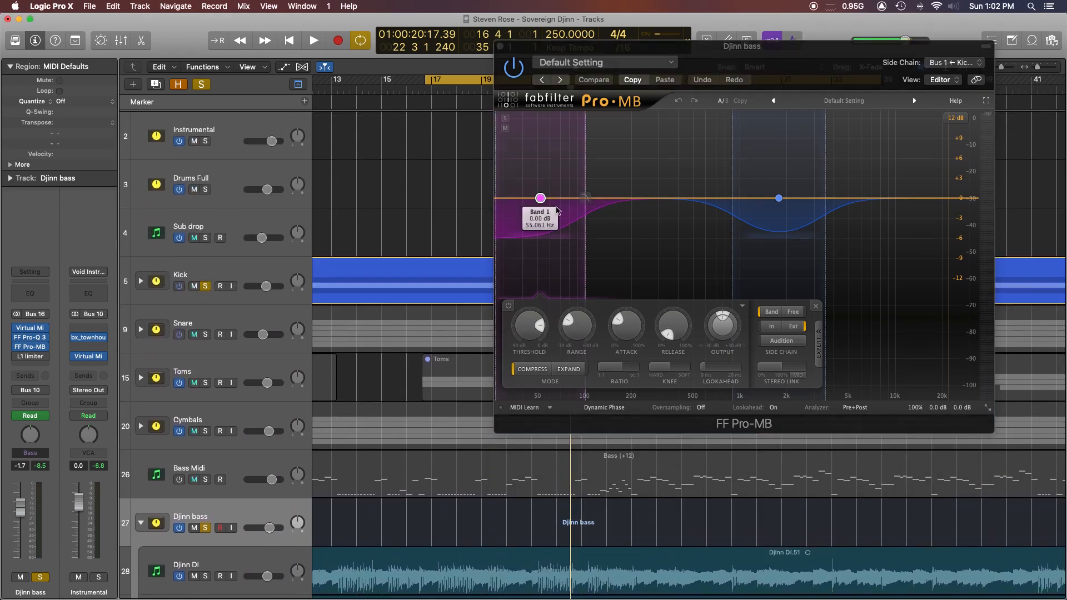
{"action": "key", "text": "space"}
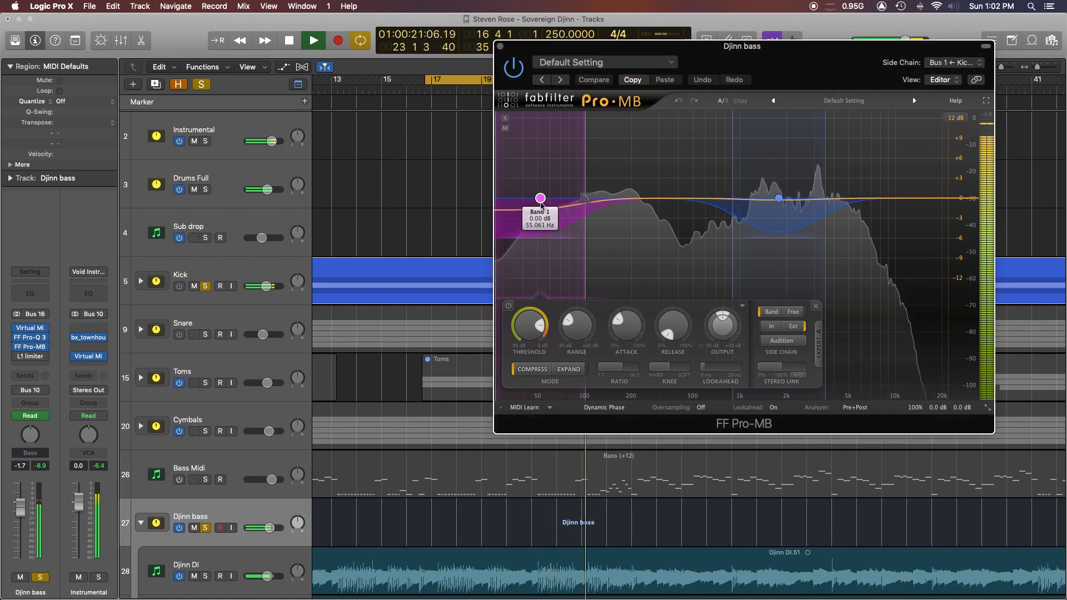
Compare the bass and kick with Pro-MB's low band bypassed and active, and unsolo the Kick track
{"action": "left_click", "coordinate": [508, 306]}
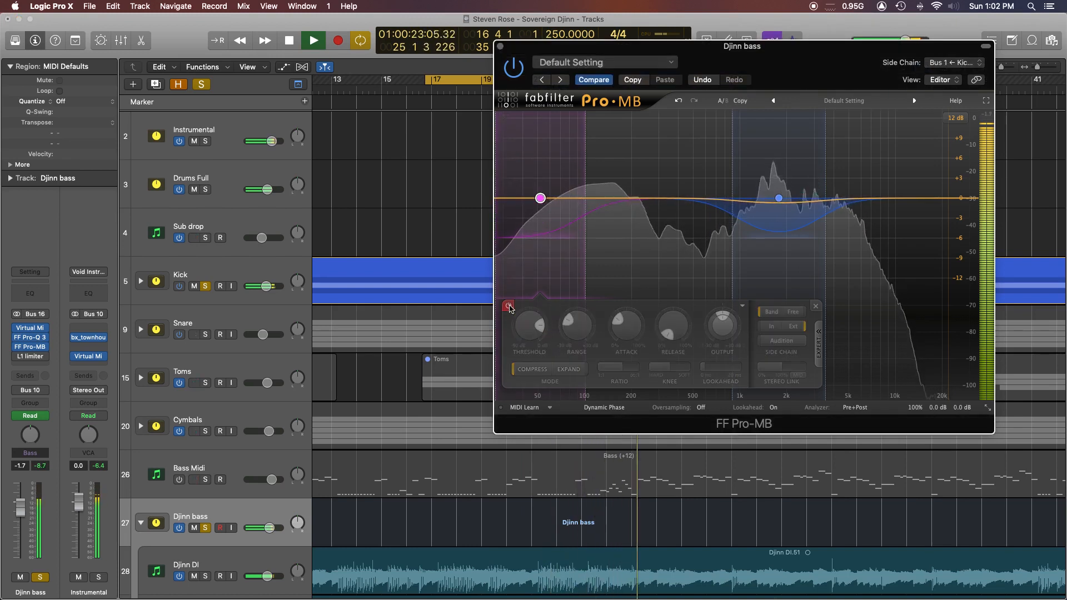
{"action": "left_click", "coordinate": [508, 306]}
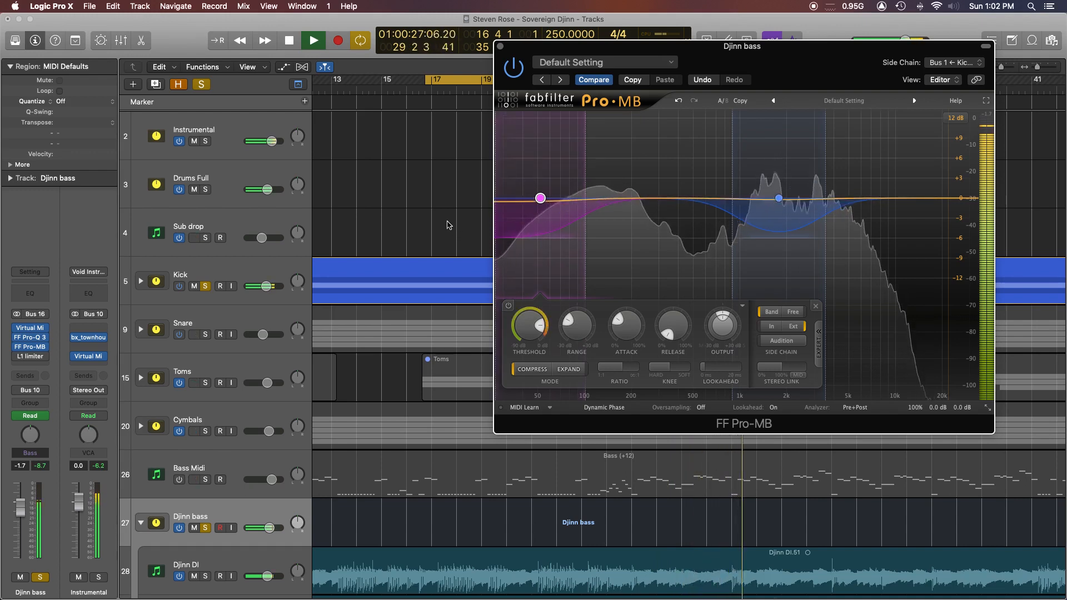
{"action": "key", "text": "space"}
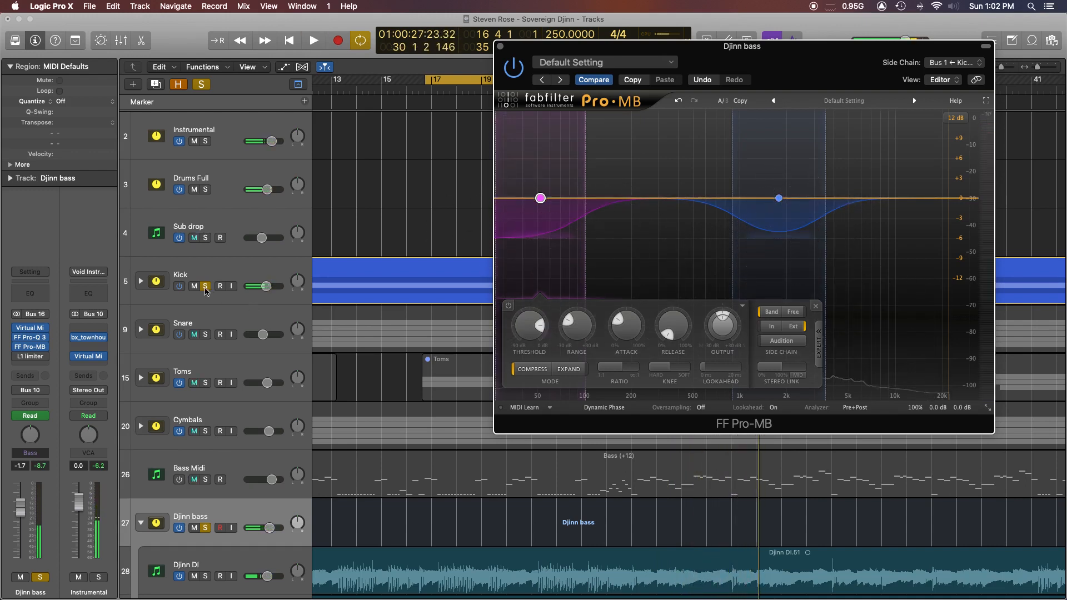
{"action": "left_click", "coordinate": [205, 288]}
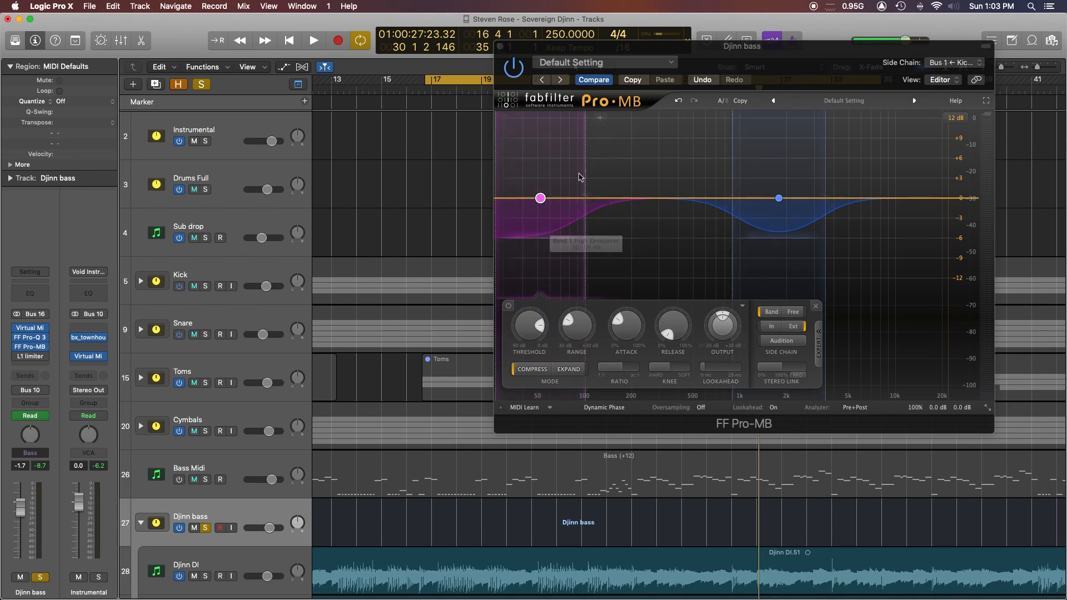
Close Pro-MB and play the bass through the enabled L1 limiter on the Djinn bass track
{"action": "left_click", "coordinate": [499, 48]}
{"action": "scroll", "coordinate": [222, 278], "scroll_direction": "down", "scroll_amount": 5}
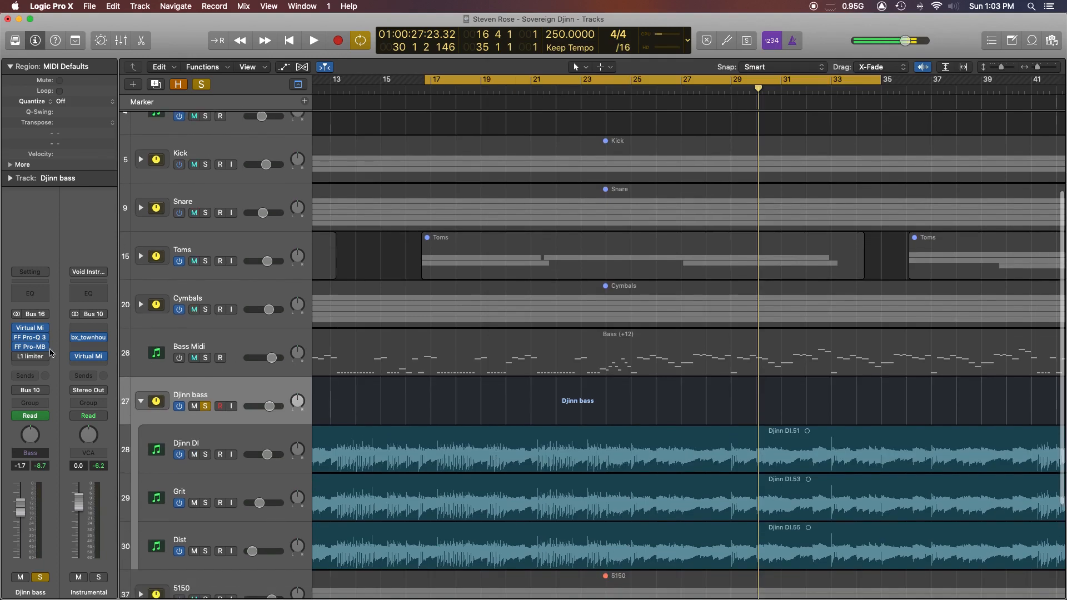
{"action": "left_click", "coordinate": [34, 357]}
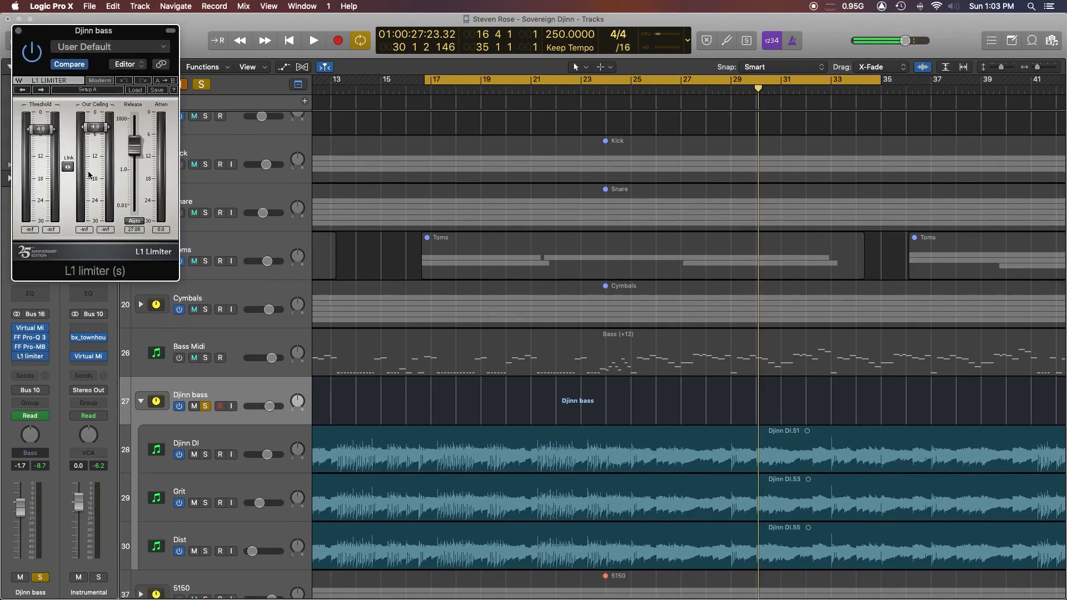
{"action": "left_click_drag", "start_coordinate": [36, 47], "coordinate": [196, 43]}
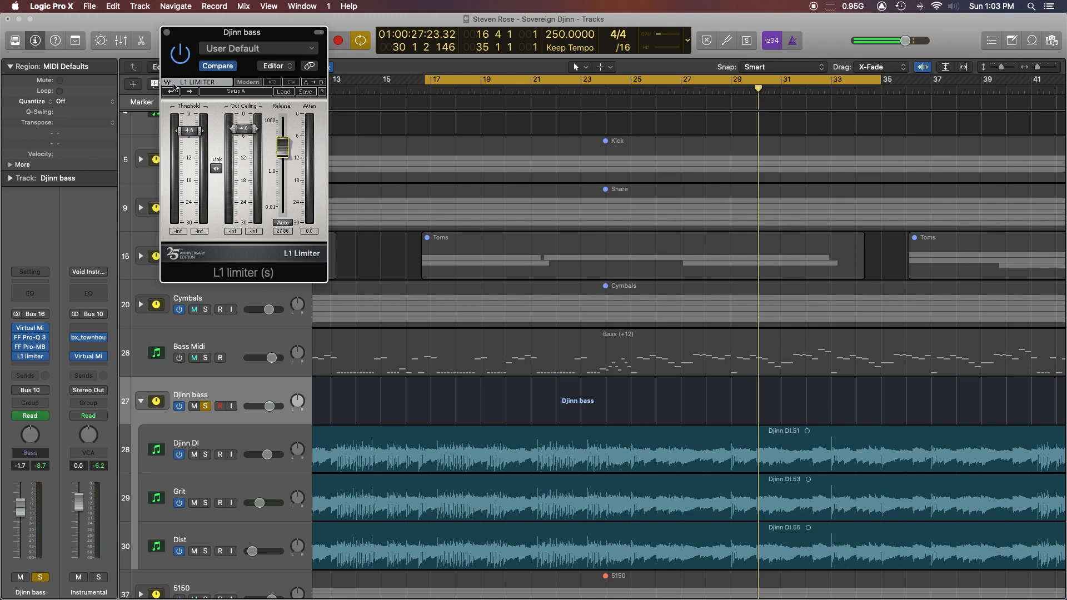
{"action": "key", "text": "space"}
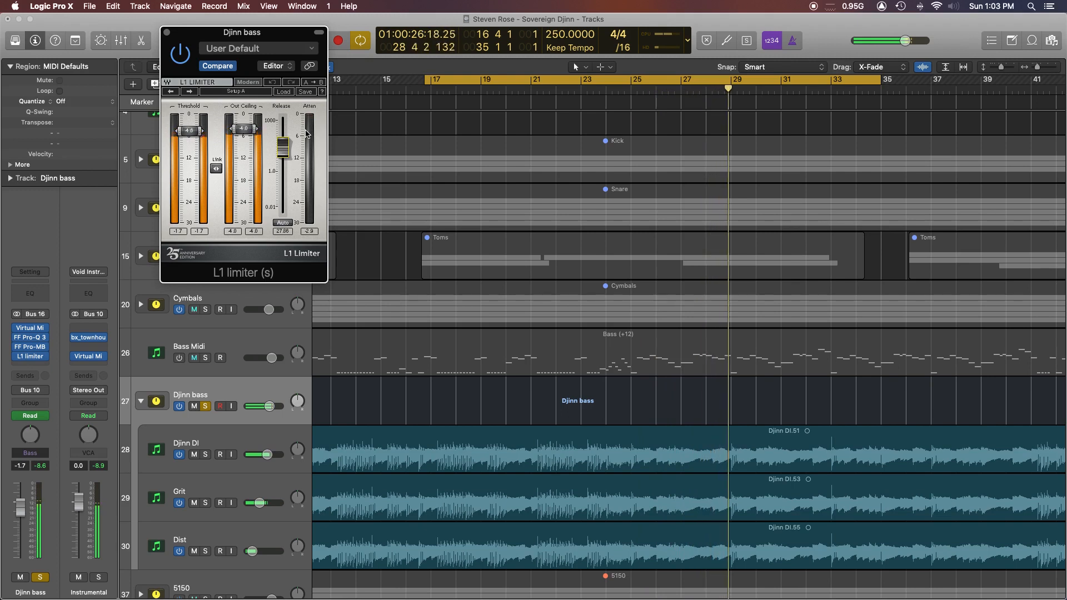
{"action": "key", "text": "space"}
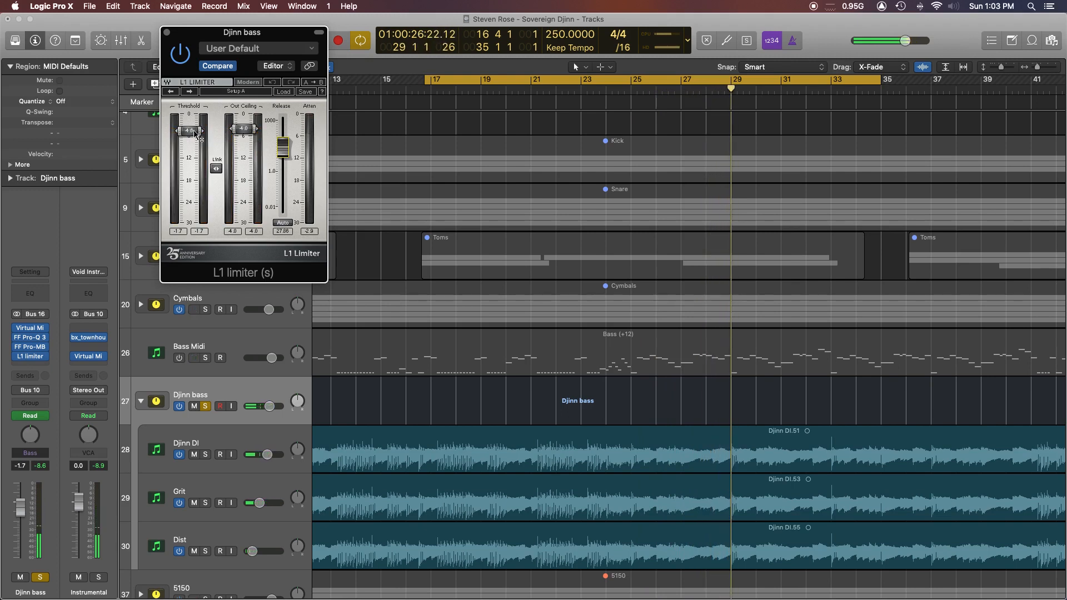
Show the volume automation, examine the Dist track's level changes along the song, and hide the automation
{"action": "scroll", "coordinate": [497, 296], "scroll_direction": "down", "scroll_amount": 2}
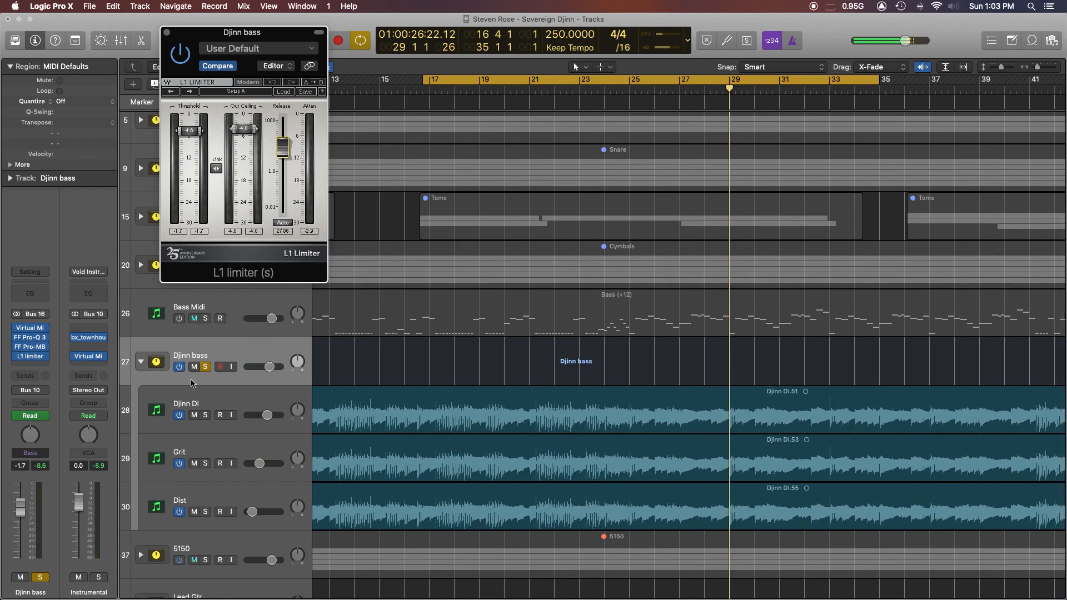
{"action": "key", "text": "a"}
{"action": "scroll", "coordinate": [498, 393], "scroll_direction": "right", "scroll_amount": 5}
{"action": "scroll", "coordinate": [497, 393], "scroll_direction": "down", "scroll_amount": 3}
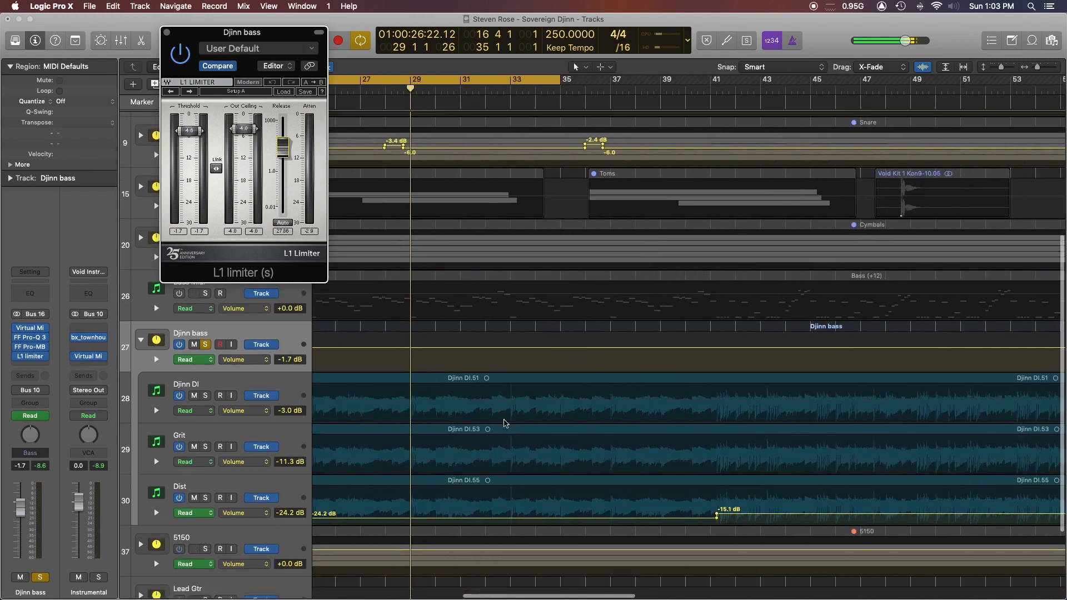
{"action": "scroll", "coordinate": [478, 406], "scroll_direction": "right", "scroll_amount": 5}
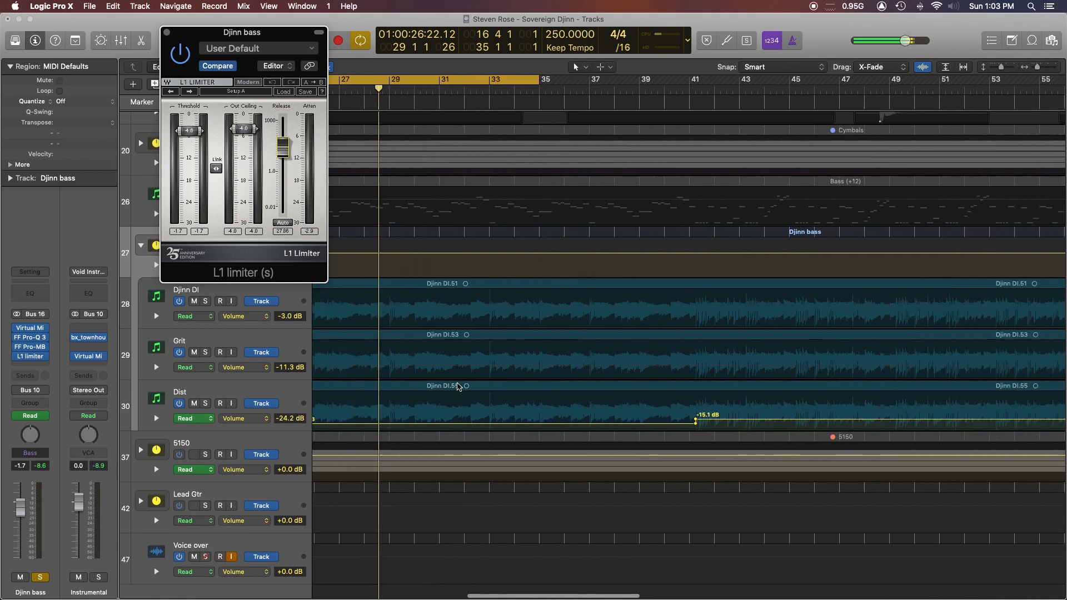
{"action": "scroll", "coordinate": [461, 386], "scroll_direction": "left", "scroll_amount": 6}
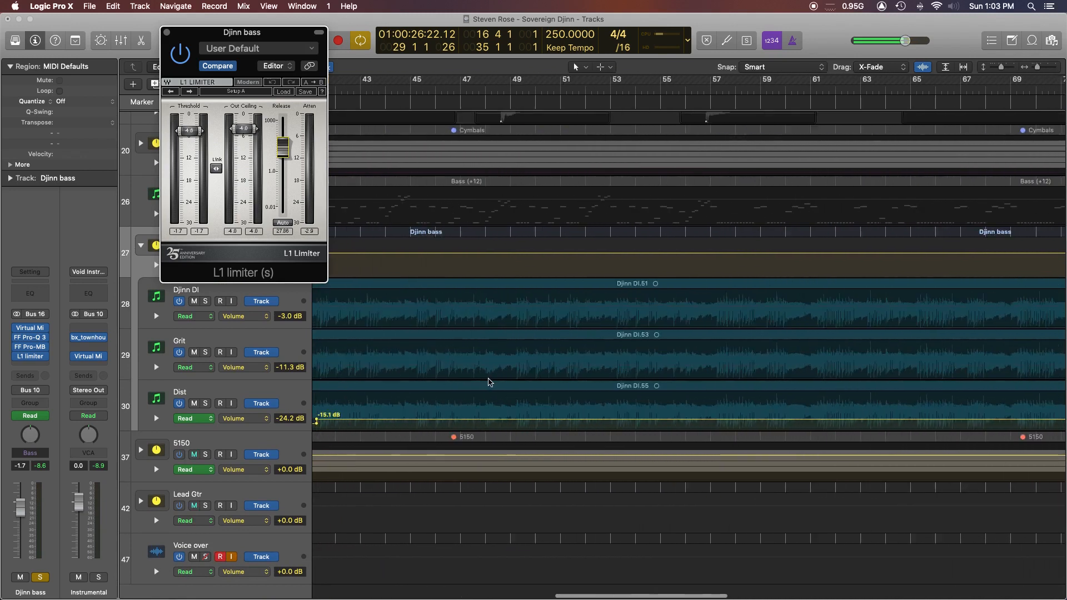
{"action": "scroll", "coordinate": [478, 386], "scroll_direction": "right", "scroll_amount": 2}
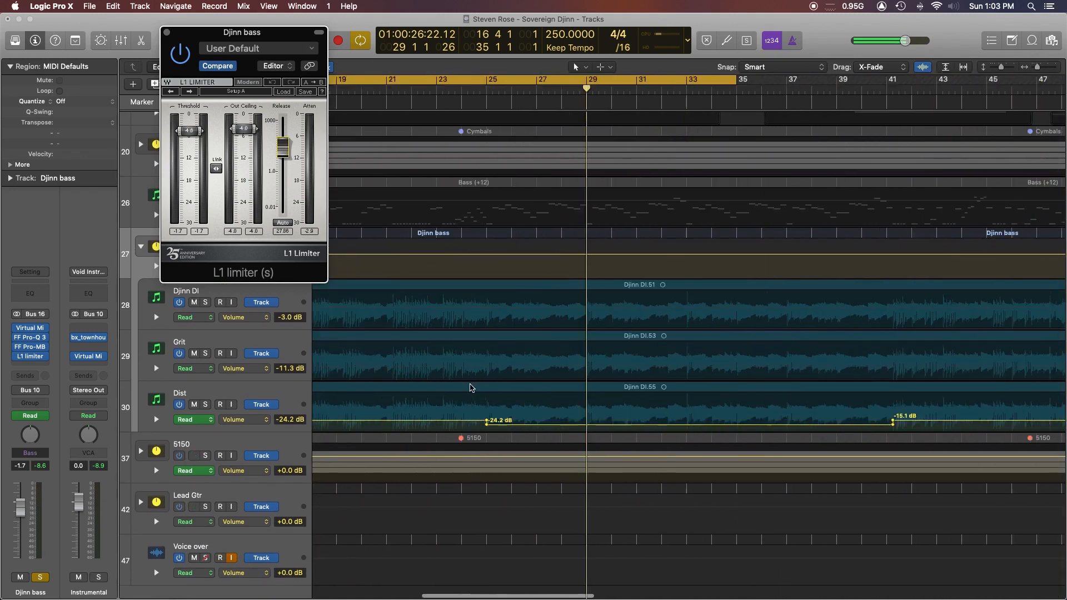
{"action": "key", "text": "a"}
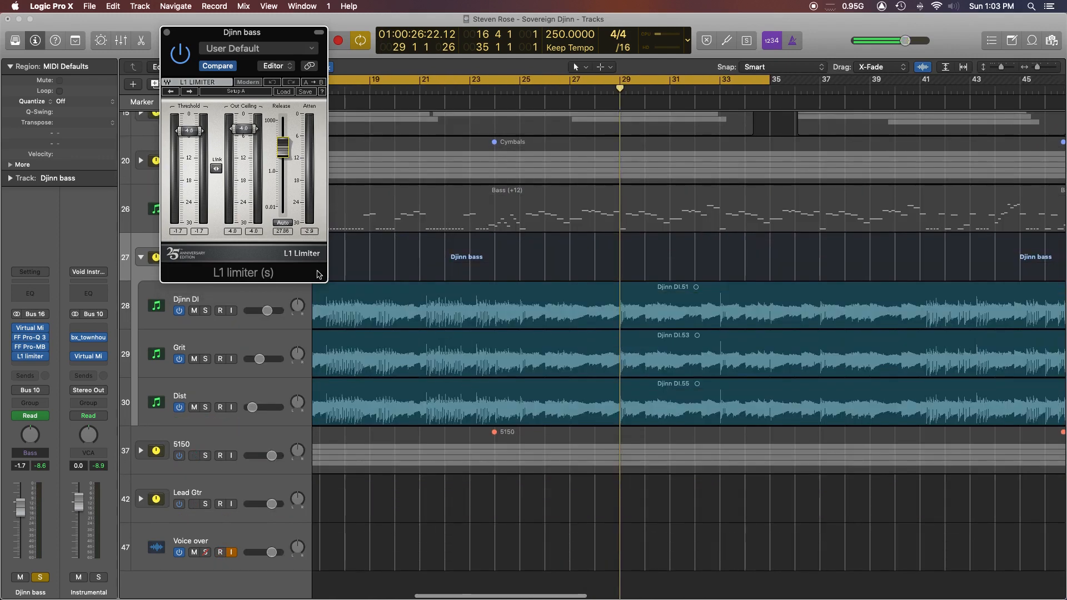
Close the L1 limiter and select the 5150 track
{"action": "left_click", "coordinate": [168, 33]}
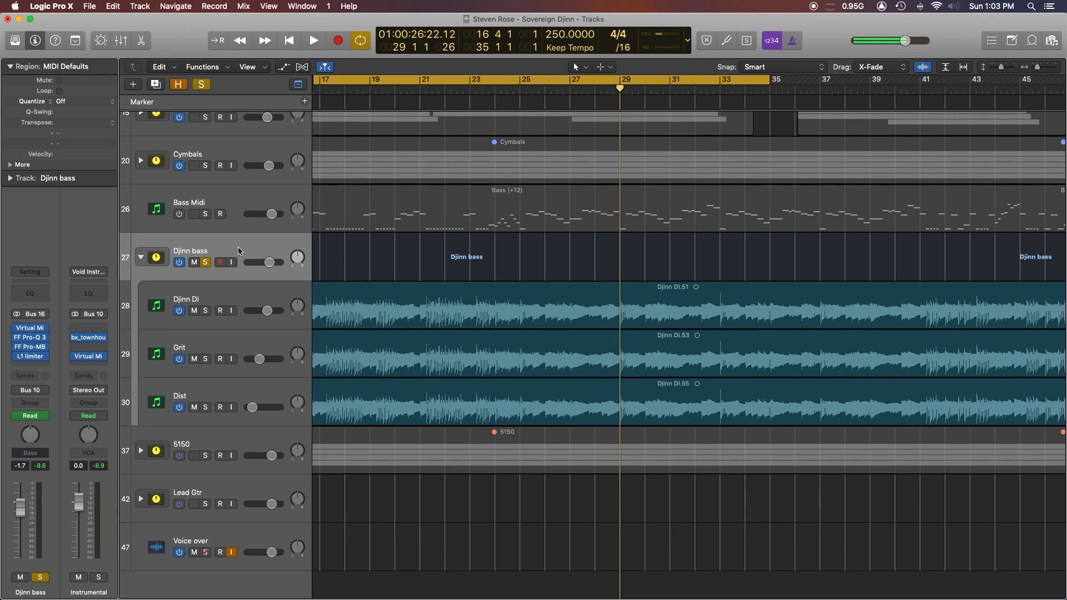
{"action": "scroll", "coordinate": [240, 251], "scroll_direction": "up", "scroll_amount": 2}
{"action": "scroll", "coordinate": [453, 354], "scroll_direction": "left", "scroll_amount": 6}
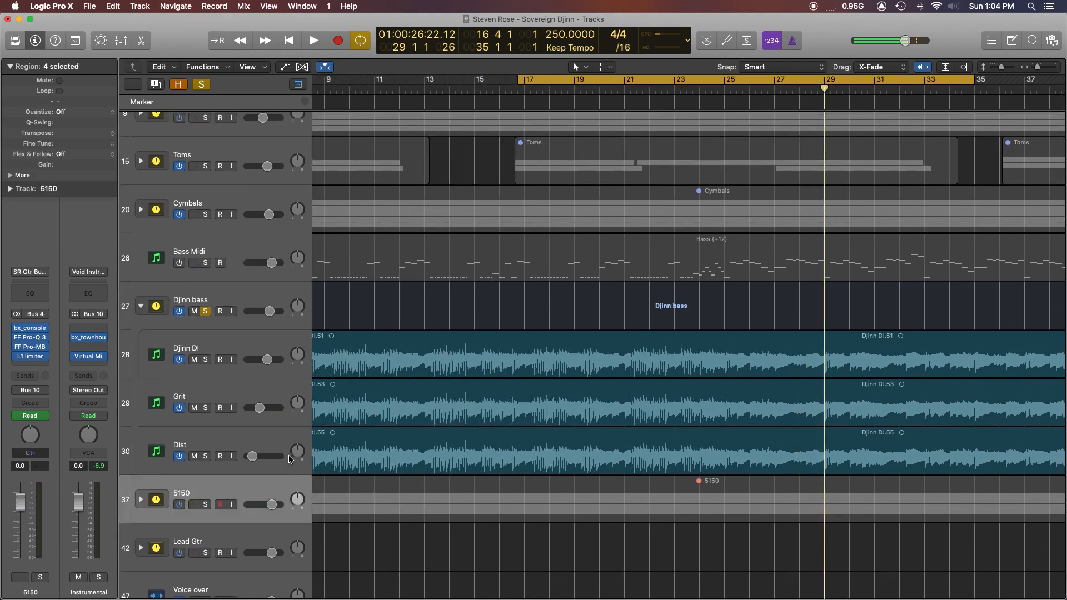
{"action": "scroll", "coordinate": [369, 344], "scroll_direction": "right", "scroll_amount": 1}
{"action": "scroll", "coordinate": [465, 338], "scroll_direction": "right", "scroll_amount": 3}
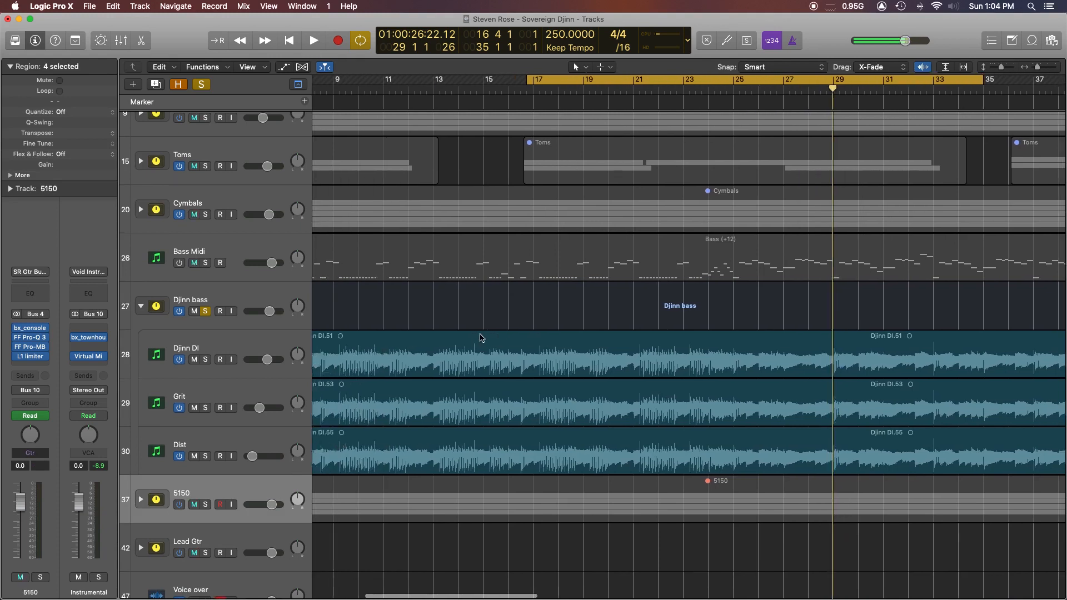
{"action": "scroll", "coordinate": [477, 337], "scroll_direction": "right", "scroll_amount": 2}
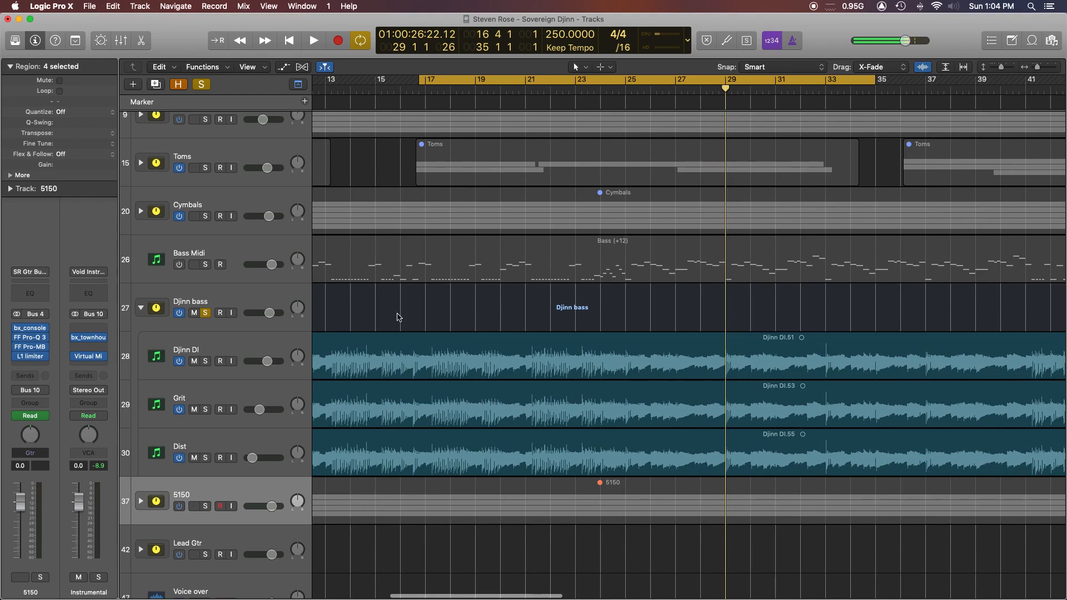
Select the Dist track, solo the 5150 track alongside the Djinn bass and start playback
{"action": "left_click", "coordinate": [225, 437]}
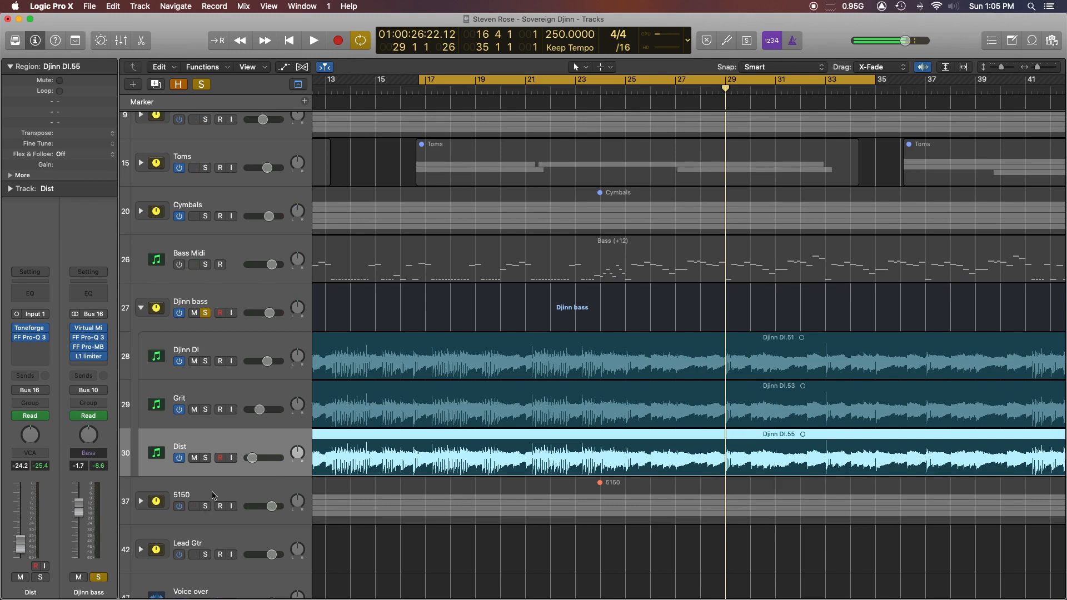
{"action": "left_click", "coordinate": [204, 506]}
{"action": "key", "text": "space"}
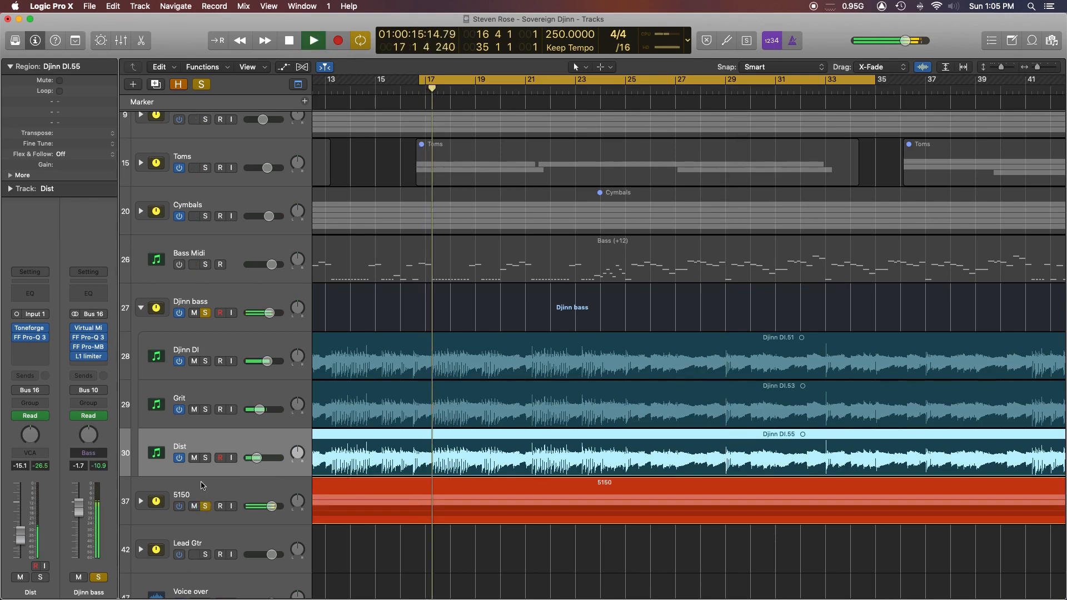
Compare the bass against the 5150 guitars with the Dist and Grit layers muted and unmuted during playback
{"action": "left_click", "coordinate": [194, 458]}
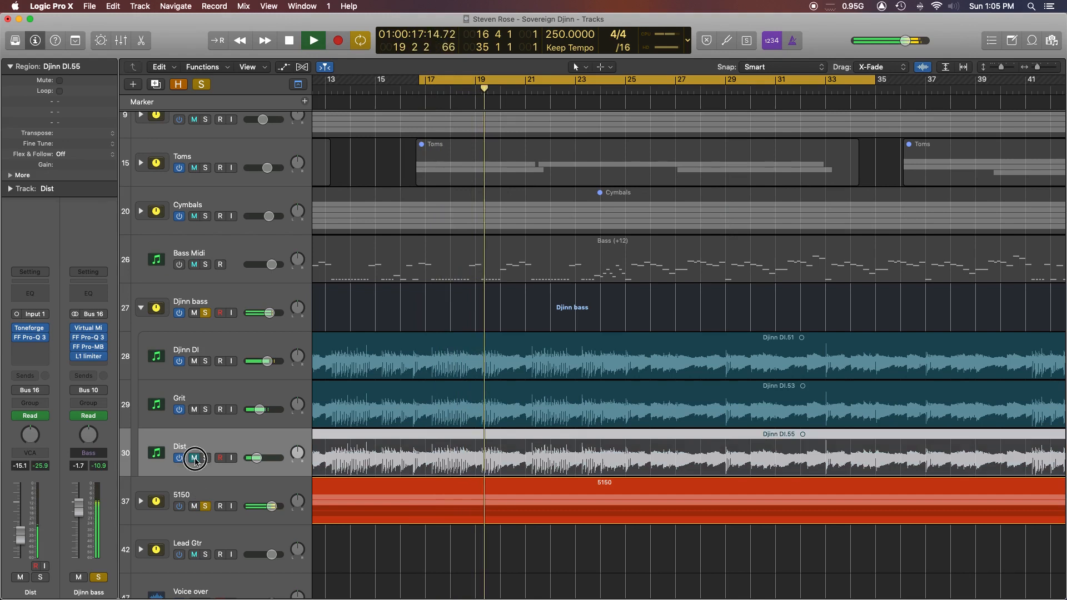
{"action": "left_click", "coordinate": [194, 409]}
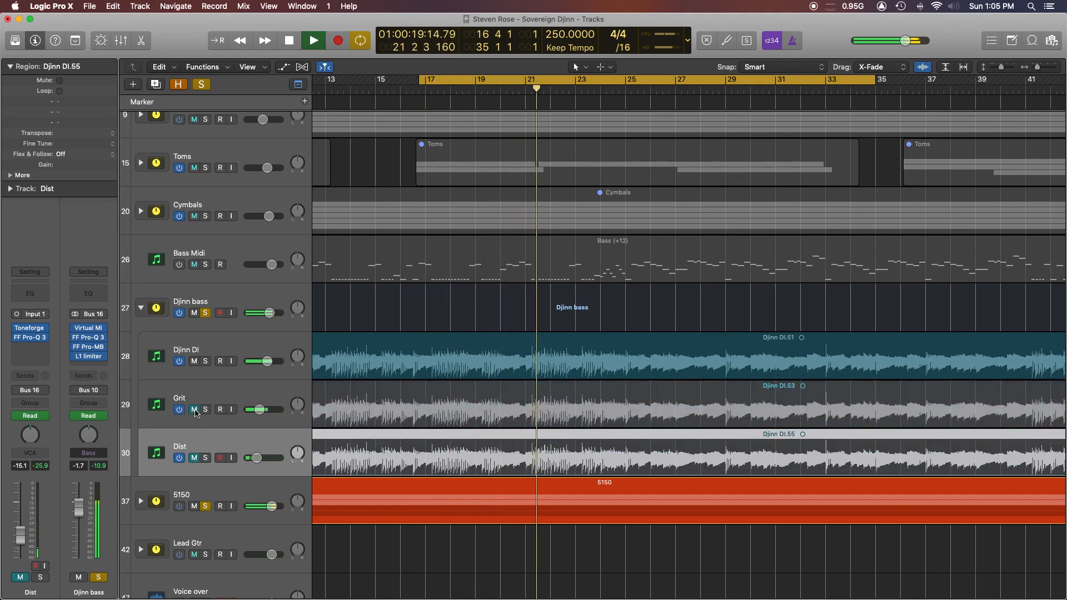
{"action": "left_click", "coordinate": [195, 458]}
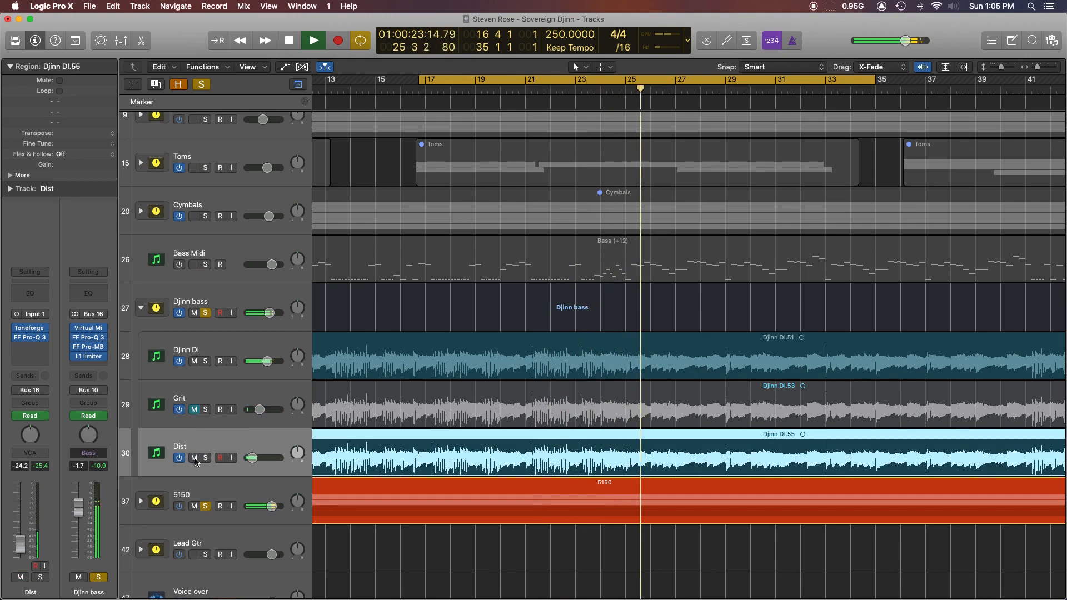
{"action": "left_click", "coordinate": [195, 458]}
{"action": "left_click", "coordinate": [194, 409]}
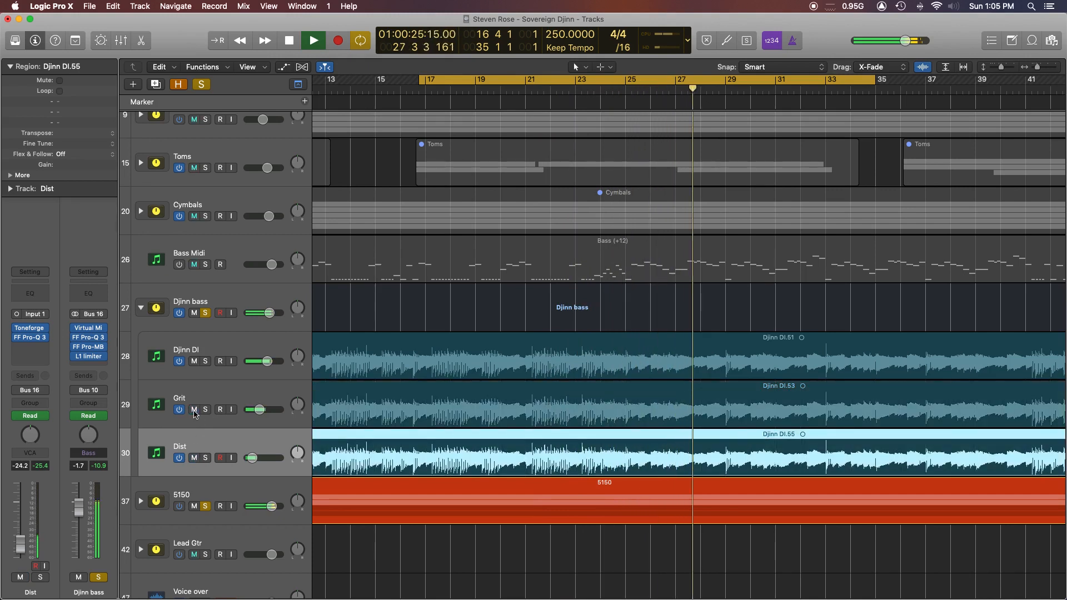
{"action": "left_click", "coordinate": [193, 461]}
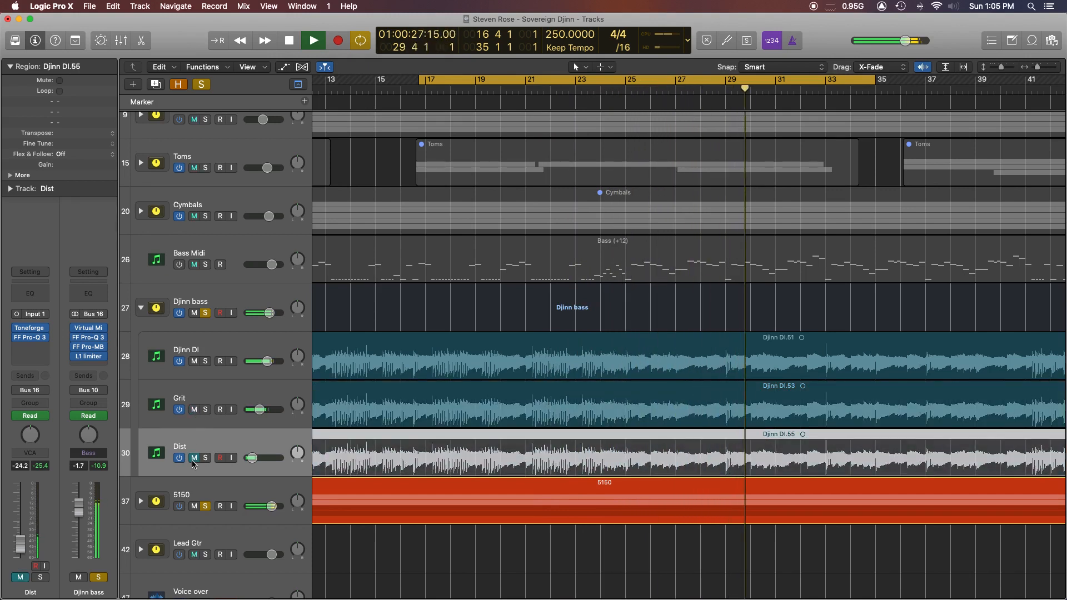
{"action": "left_click", "coordinate": [193, 461]}
{"action": "key", "text": "space"}
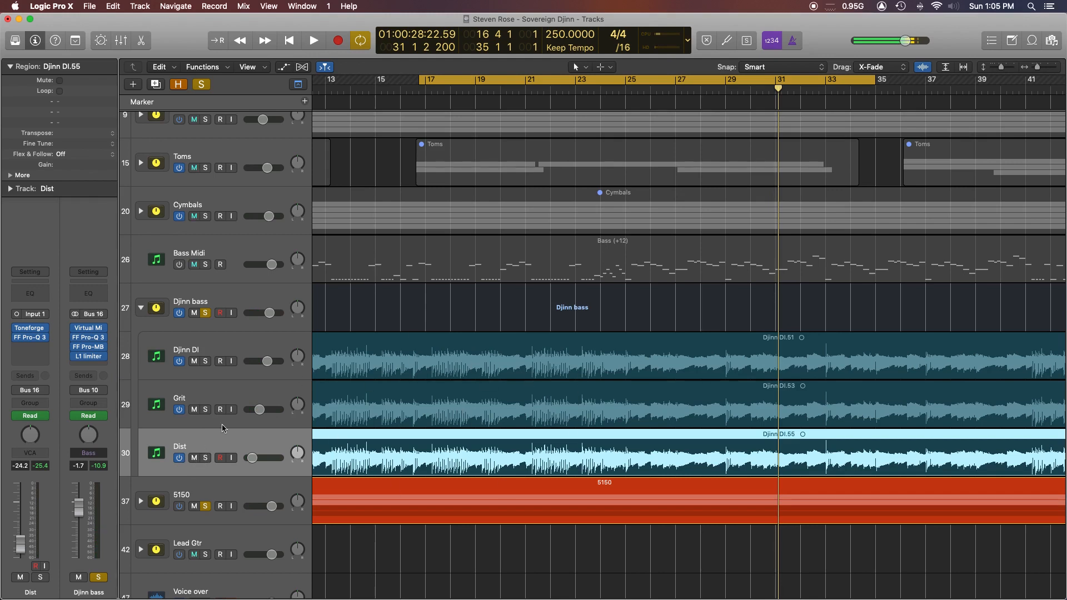
Replay the loop with the 5150 guitars, toggling the Grit and Dist mutes to compare the bass layers, and stop playback
{"action": "key", "text": "space"}
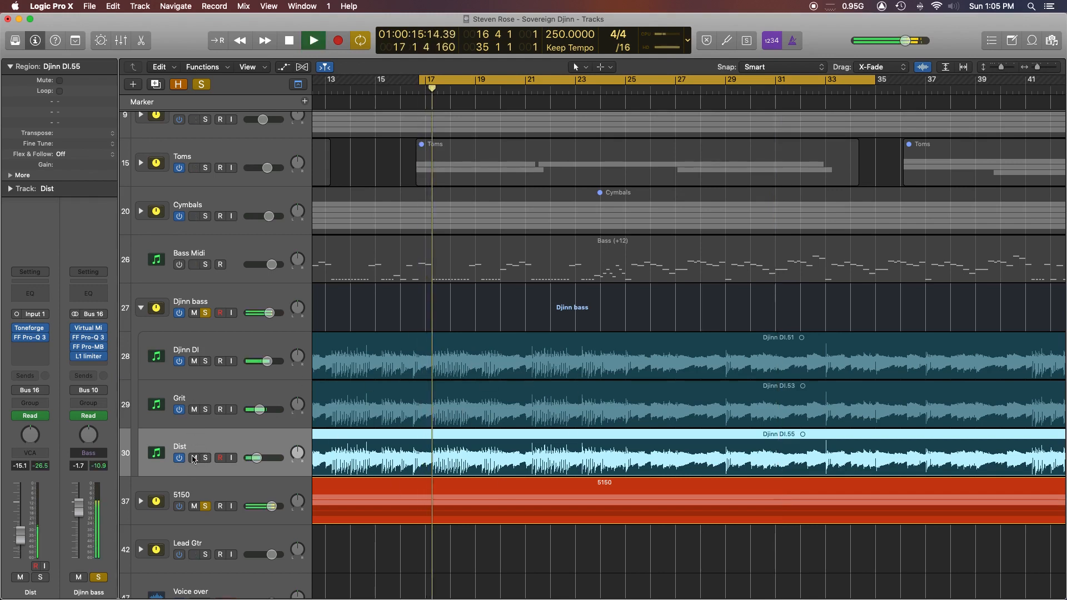
{"action": "left_click", "coordinate": [194, 409]}
{"action": "left_click", "coordinate": [194, 409]}
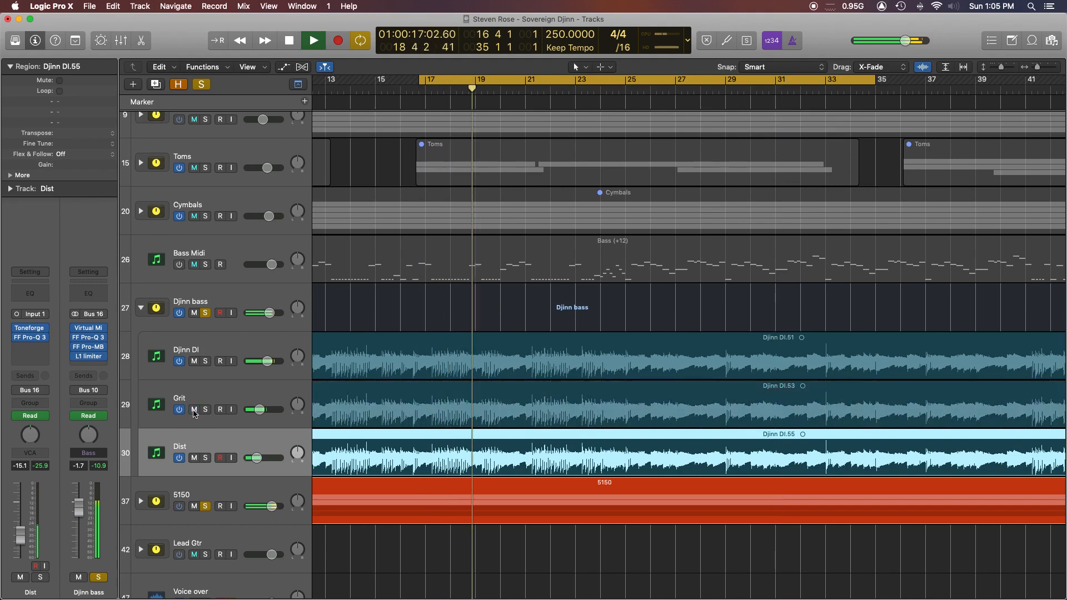
{"action": "left_click", "coordinate": [194, 458]}
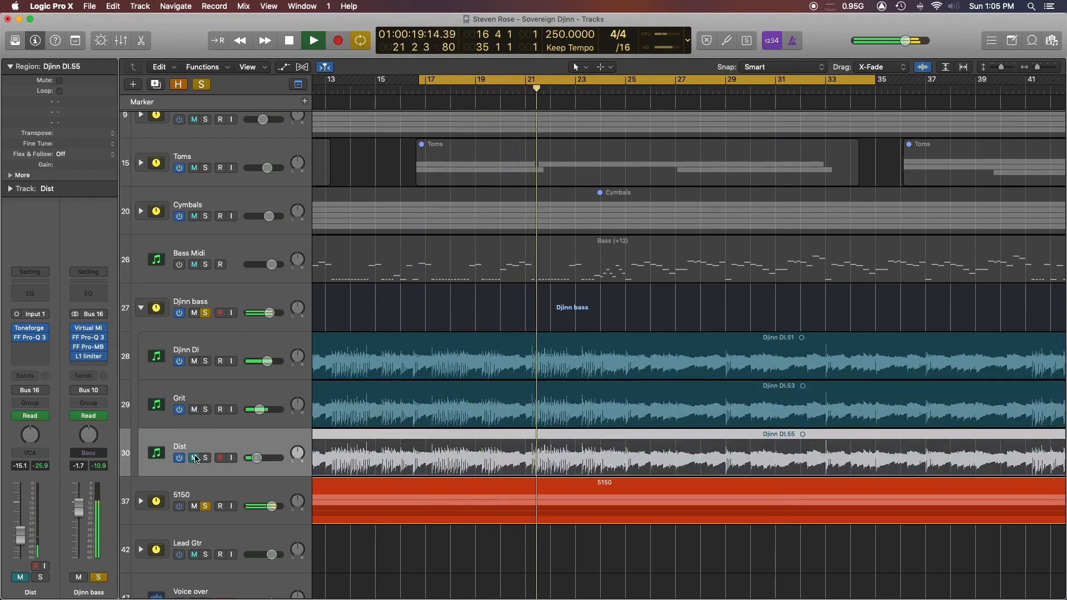
{"action": "left_click", "coordinate": [194, 458]}
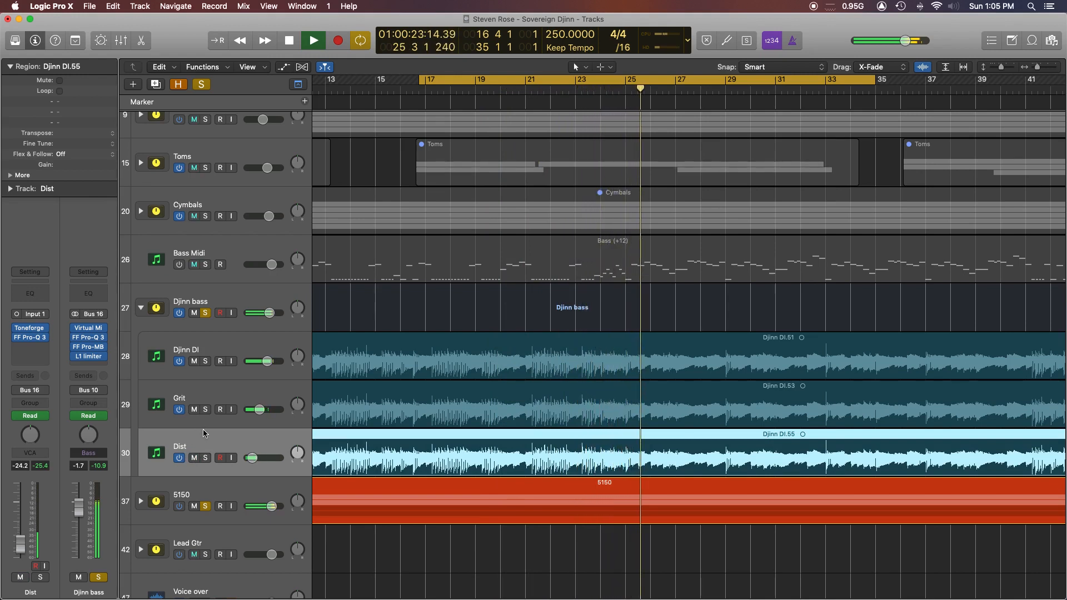
{"action": "key", "text": "space"}
Compare the channel fader levels of the Djinn DI, Grit and Dist tracks by selecting each in turn
{"action": "scroll", "coordinate": [450, 376], "scroll_direction": "right", "scroll_amount": 5}
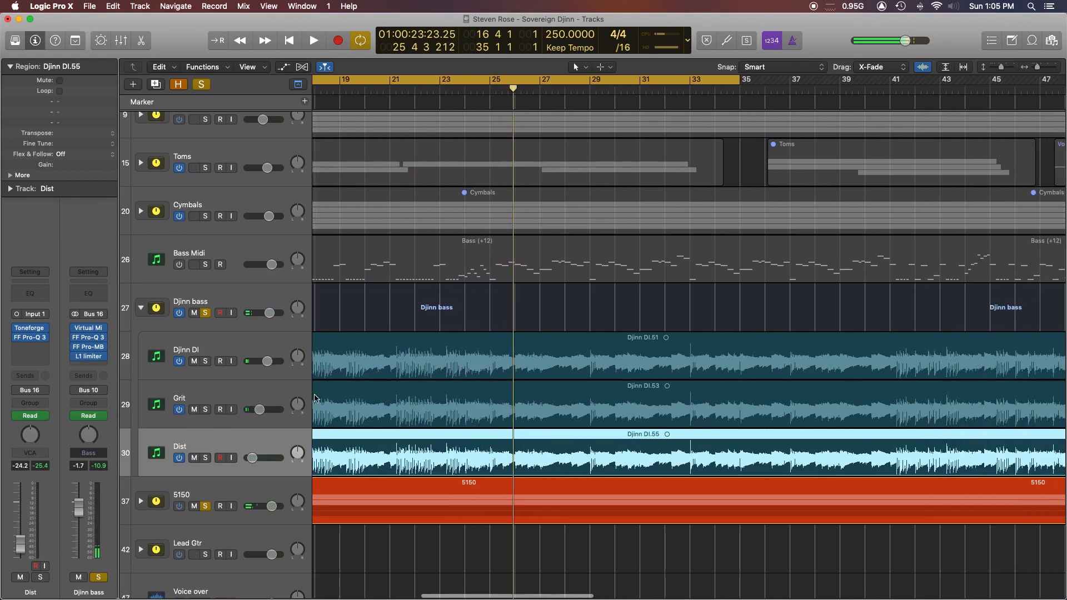
{"action": "left_click", "coordinate": [215, 354]}
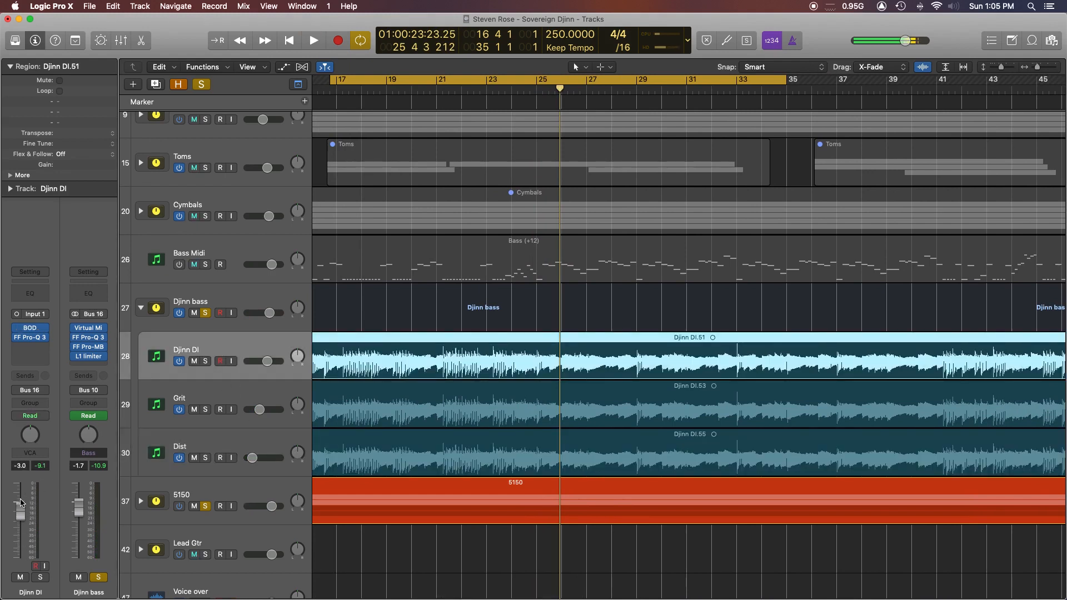
{"action": "left_click", "coordinate": [199, 391]}
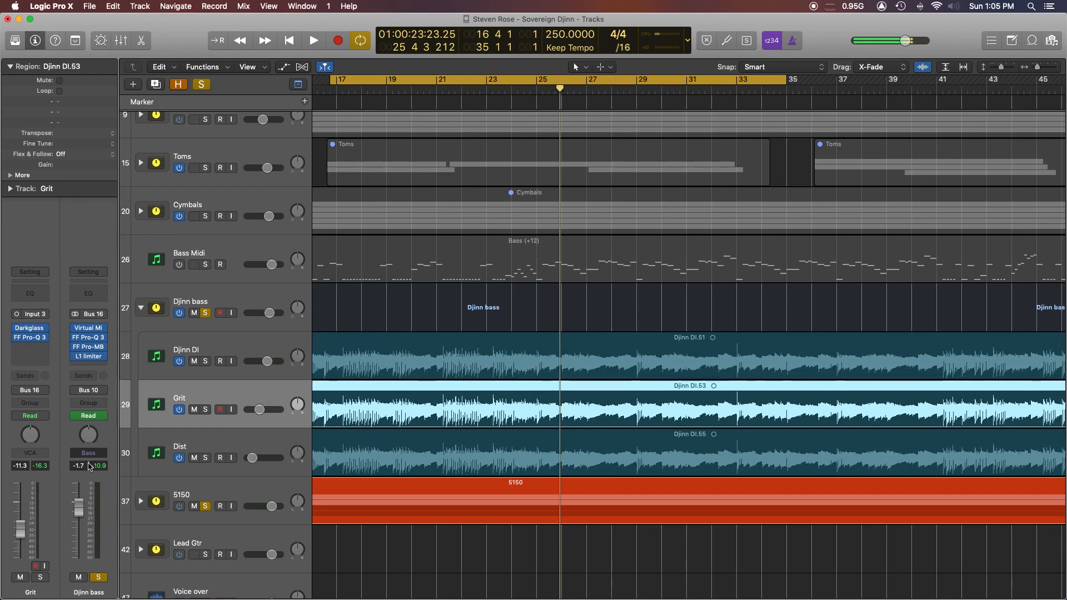
{"action": "left_click", "coordinate": [234, 446]}
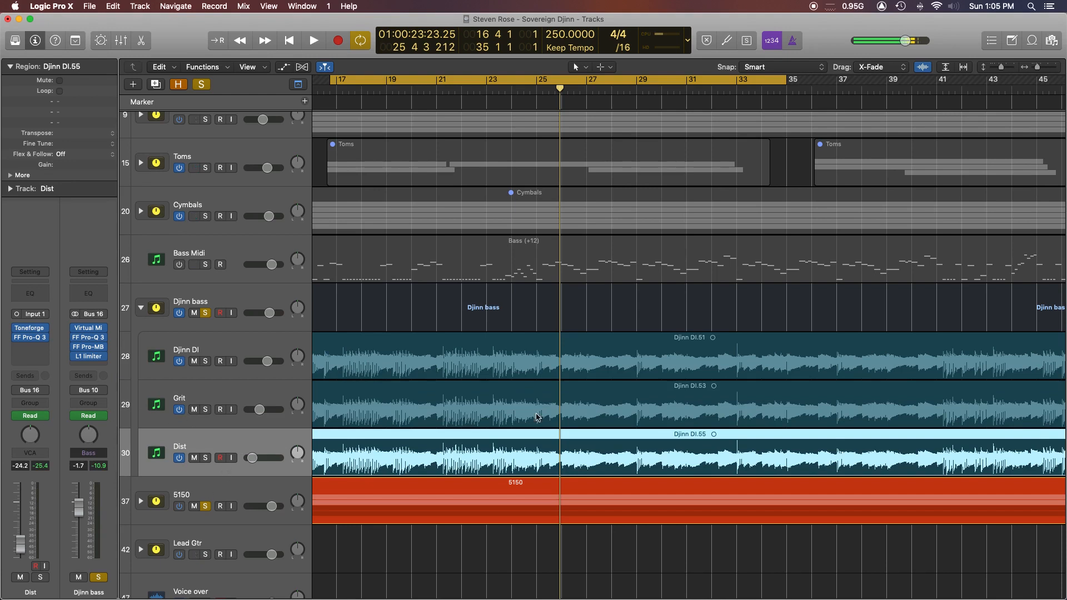
Play the full mix from bar 17 with the Djinn bass and 5150 solos cleared
{"action": "left_click", "coordinate": [534, 88]}
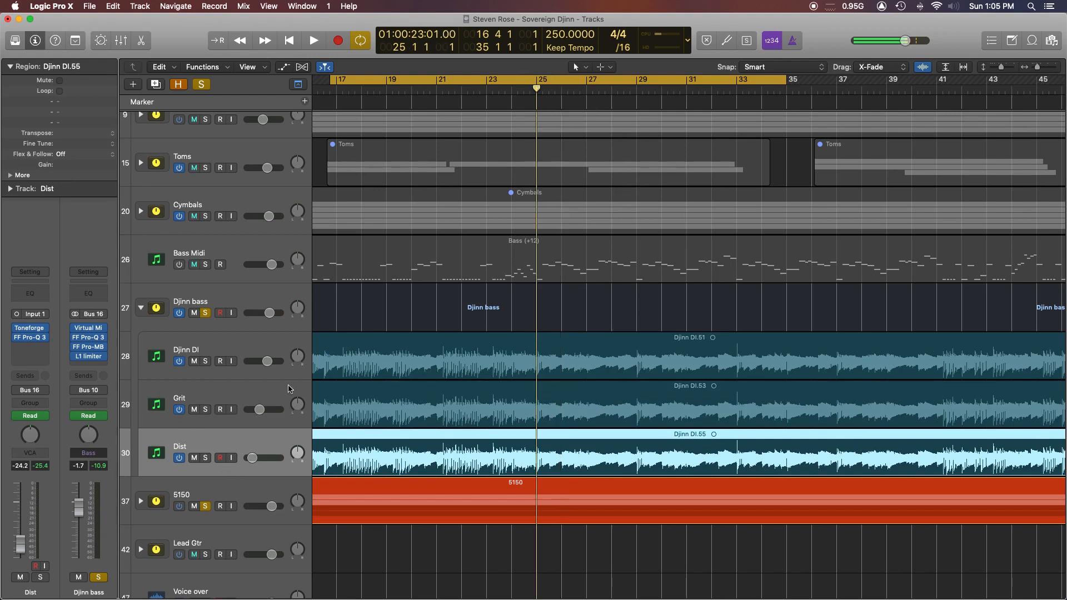
{"action": "left_click", "coordinate": [344, 90]}
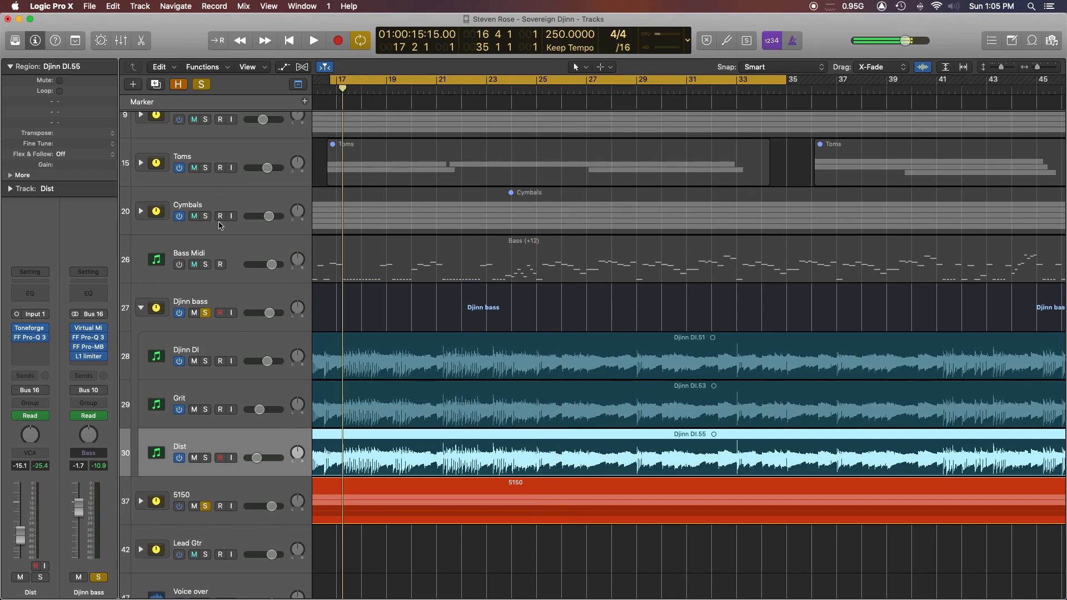
{"action": "left_click", "coordinate": [206, 315]}
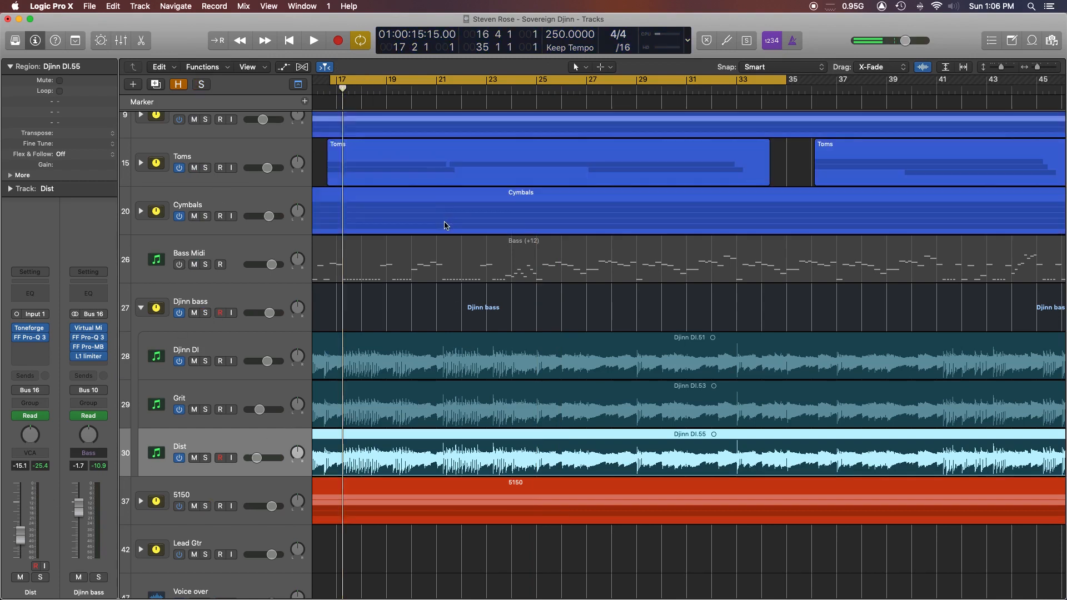
{"action": "key", "text": "space"}
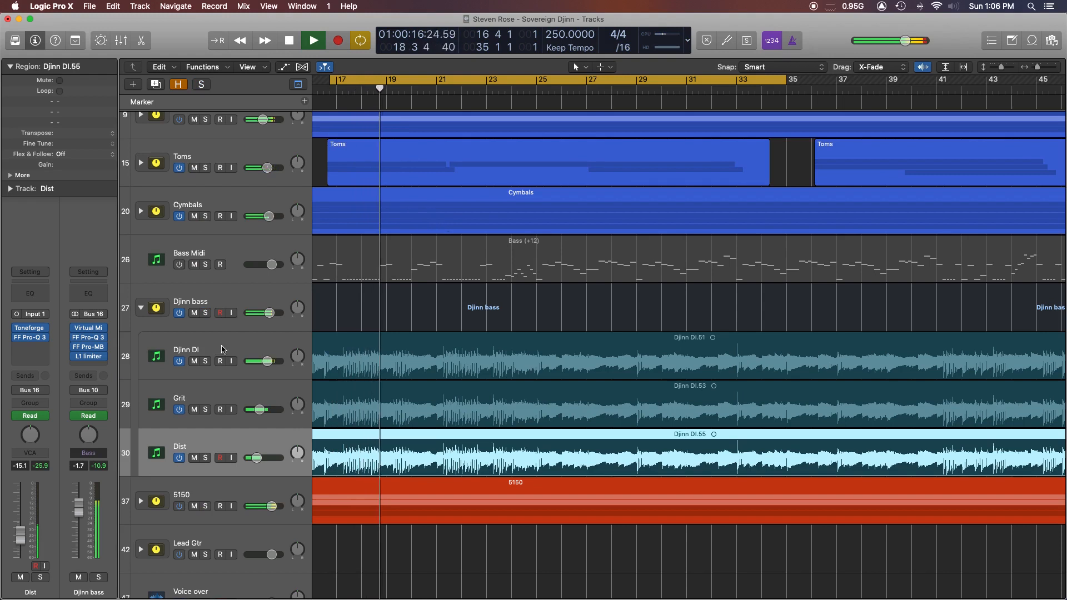
Examine the FF Pro-MB compression on the Djinn bass bus during full-mix playback, stop playback and close the plug-in
{"action": "left_click", "coordinate": [364, 299]}
{"action": "left_click", "coordinate": [27, 345]}
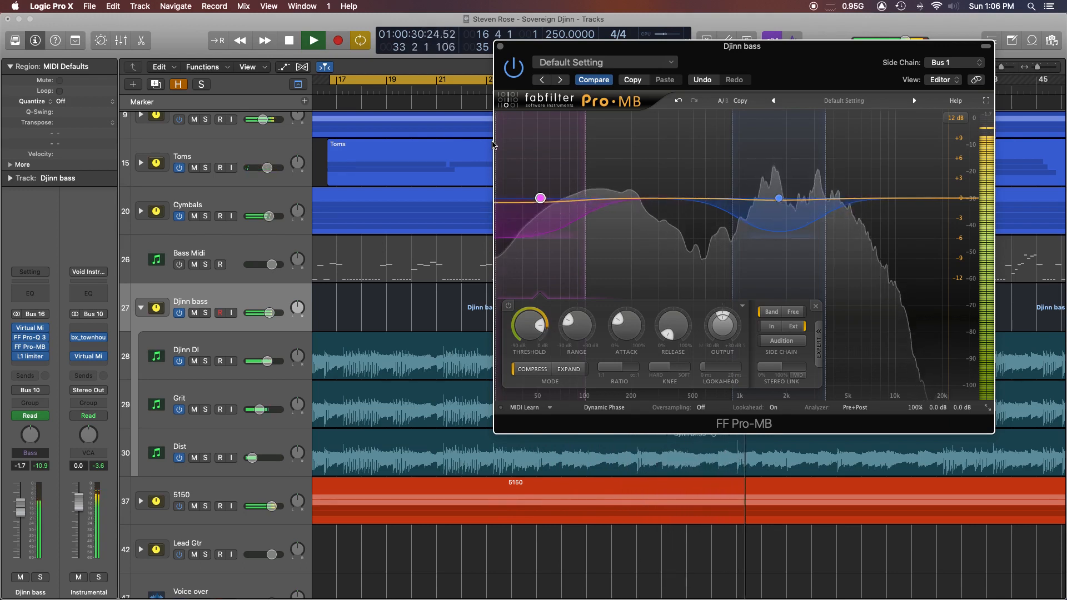
{"action": "key", "text": "space"}
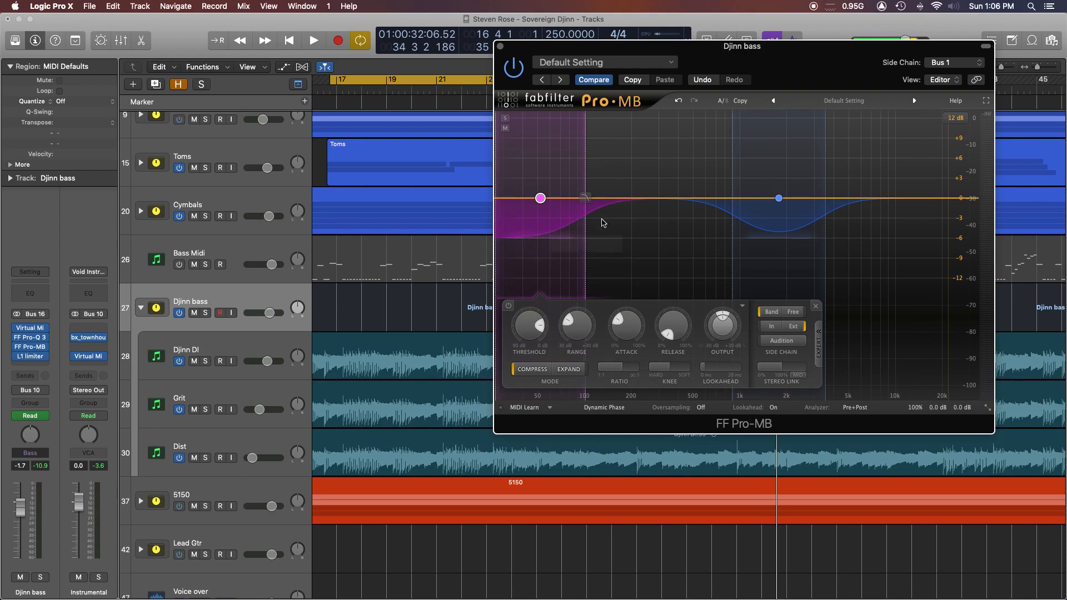
{"action": "key", "text": "super+w"}
Review the Djinn DI and Djinn bass channel strips, leave the Djinn DI track selected and clear the region selection
{"action": "scroll", "coordinate": [608, 258], "scroll_direction": "left", "scroll_amount": 5}
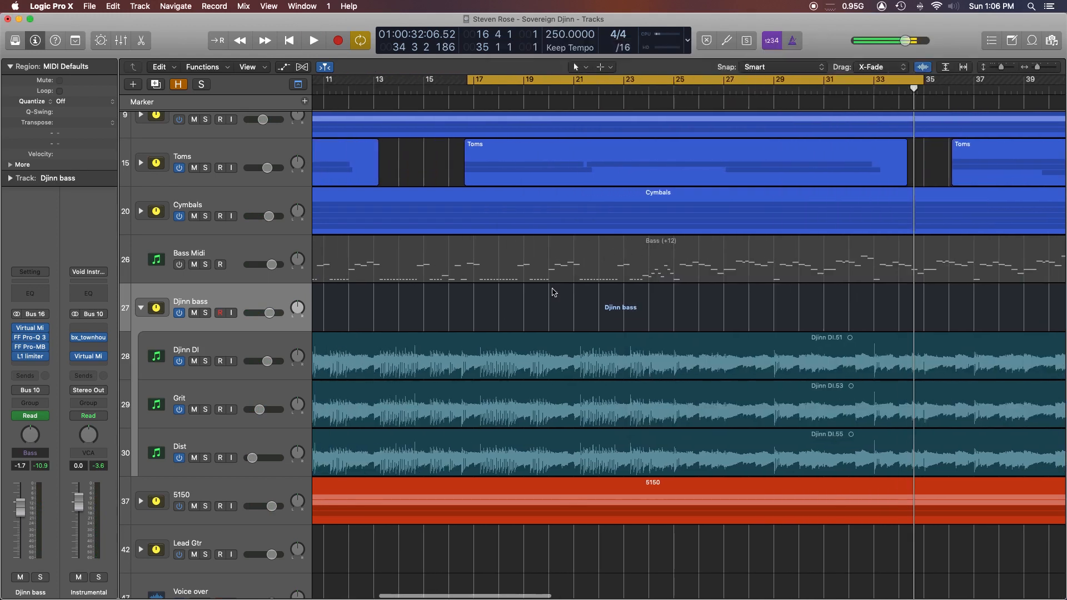
{"action": "left_click", "coordinate": [222, 351]}
{"action": "left_click", "coordinate": [217, 300]}
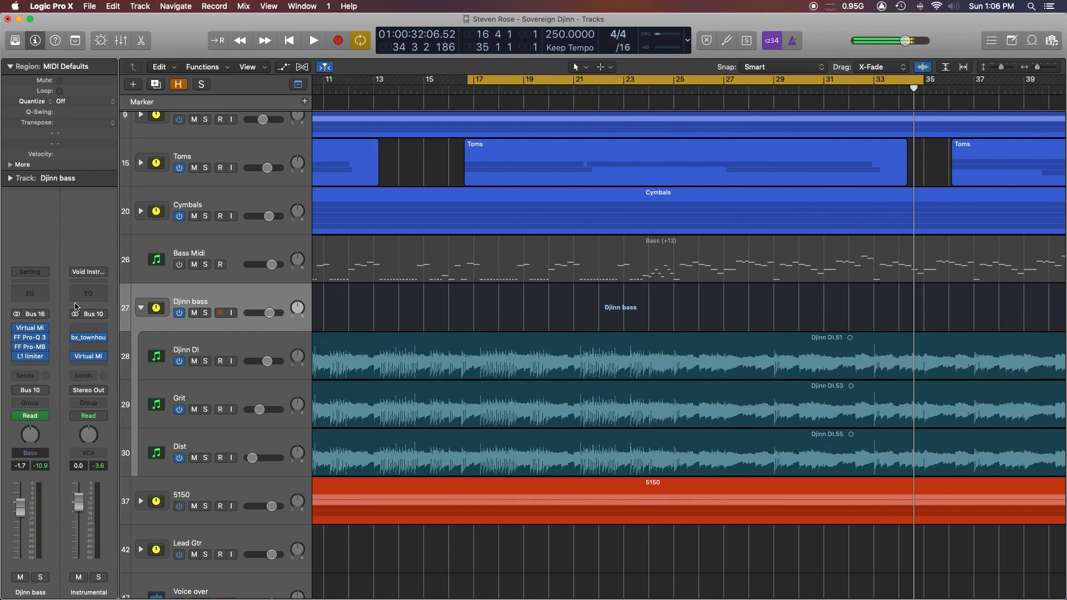
{"action": "scroll", "coordinate": [190, 349], "scroll_direction": "down", "scroll_amount": 1}
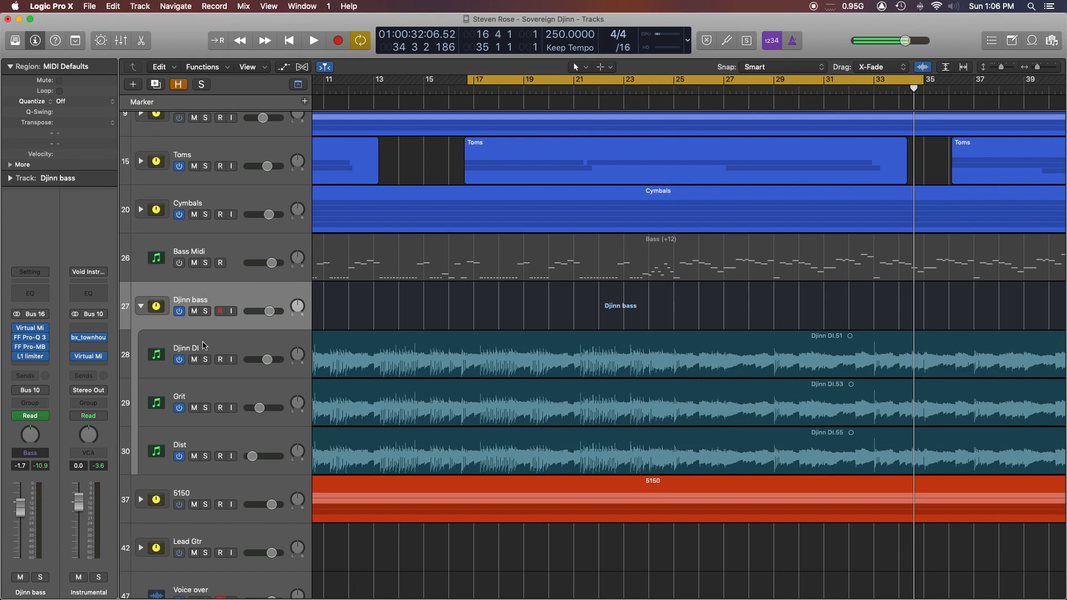
{"action": "left_click", "coordinate": [203, 345]}
{"action": "scroll", "coordinate": [423, 335], "scroll_direction": "right", "scroll_amount": 3}
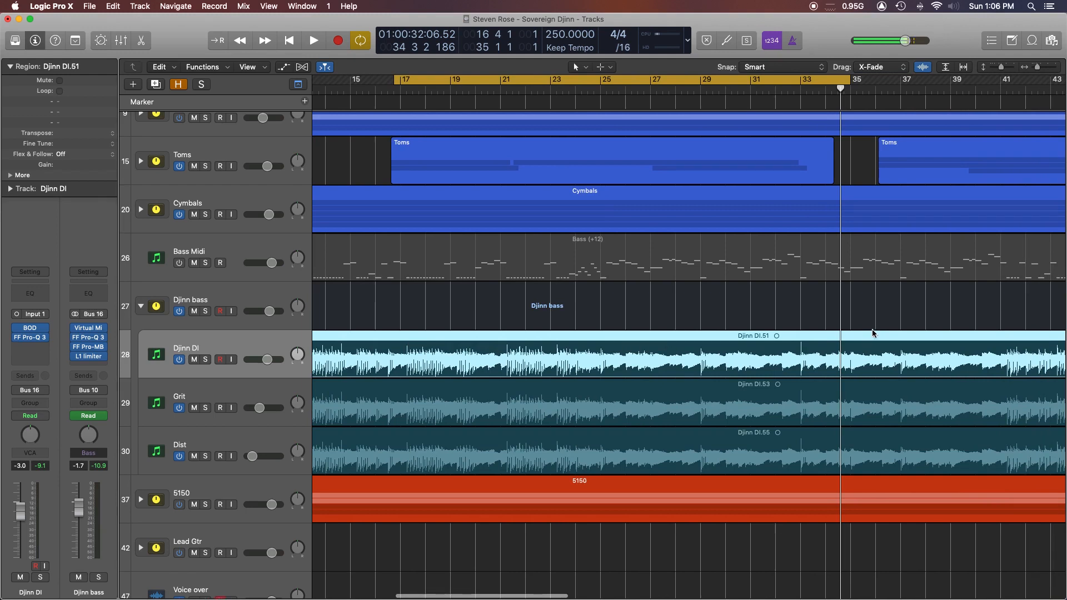
{"action": "scroll", "coordinate": [421, 332], "scroll_direction": "left", "scroll_amount": 2}
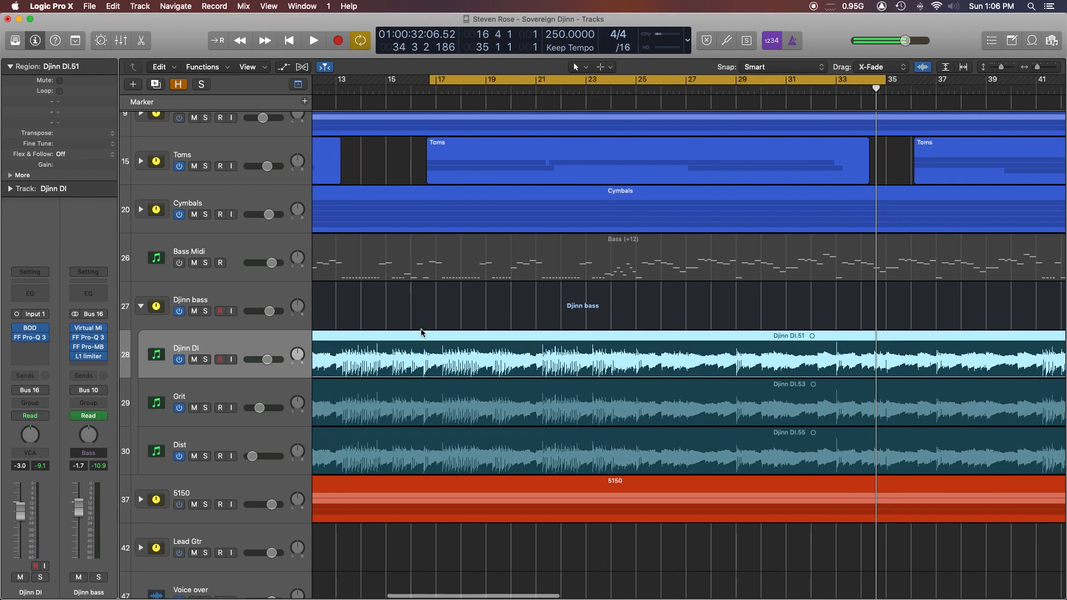
{"action": "scroll", "coordinate": [436, 320], "scroll_direction": "left", "scroll_amount": 1}
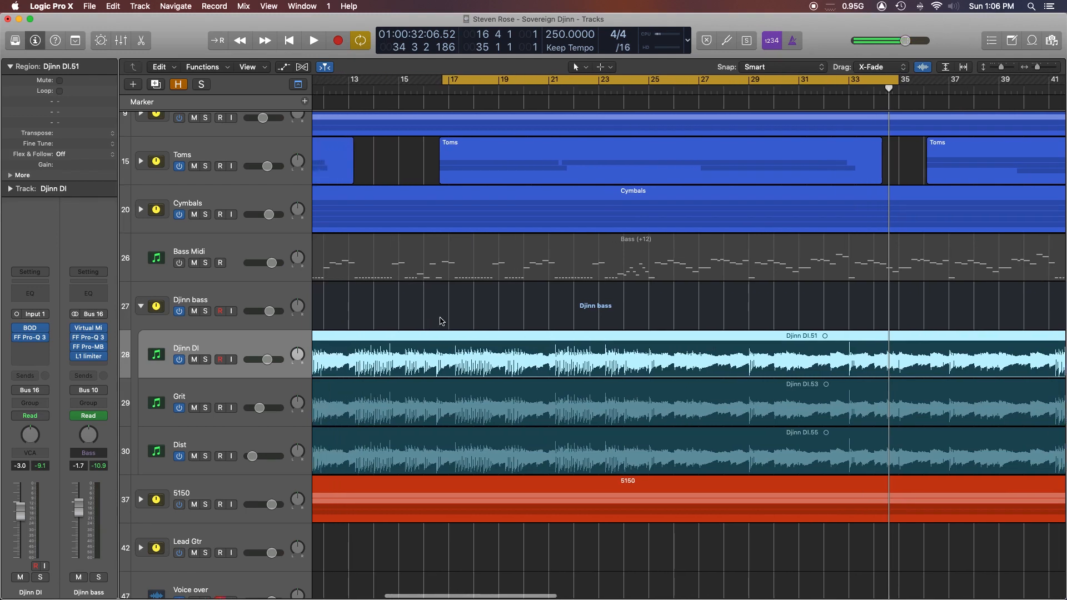
{"action": "left_click", "coordinate": [539, 302]}
{"action": "scroll", "coordinate": [538, 302], "scroll_direction": "down", "scroll_amount": 1}
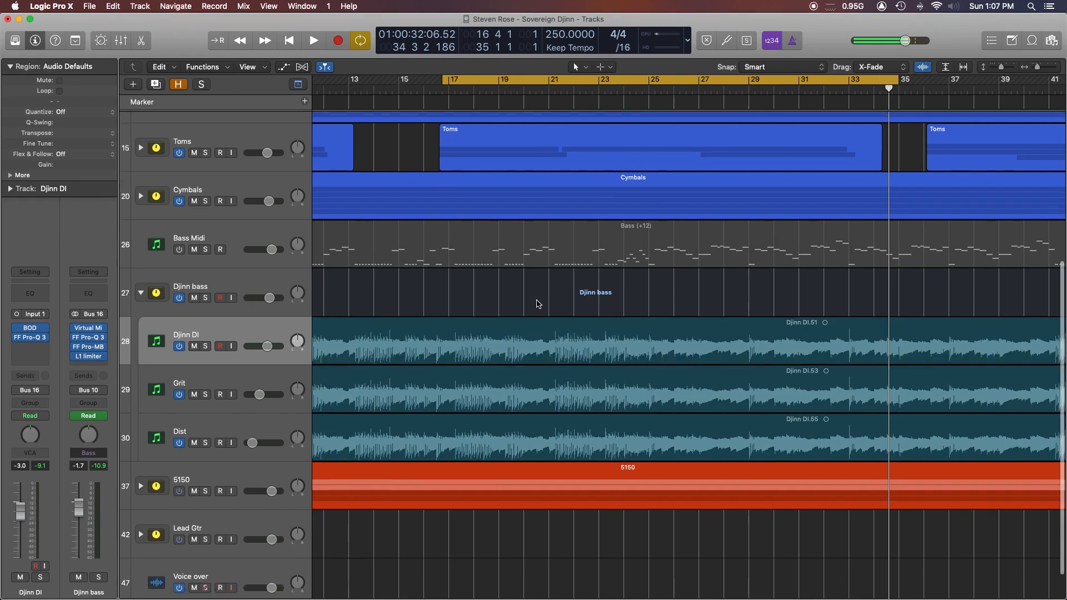
{"action": "scroll", "coordinate": [537, 301], "scroll_direction": "left", "scroll_amount": 1}
{"action": "scroll", "coordinate": [538, 301], "scroll_direction": "up", "scroll_amount": 1}
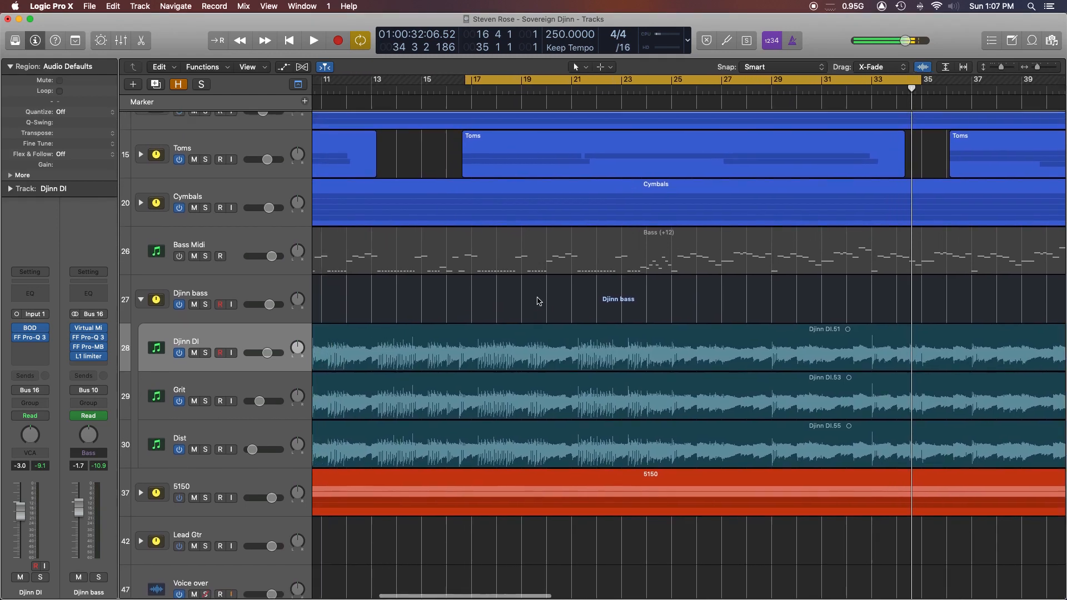
{"action": "scroll", "coordinate": [537, 302], "scroll_direction": "right", "scroll_amount": 2}
{"action": "scroll", "coordinate": [542, 298], "scroll_direction": "right", "scroll_amount": 1}
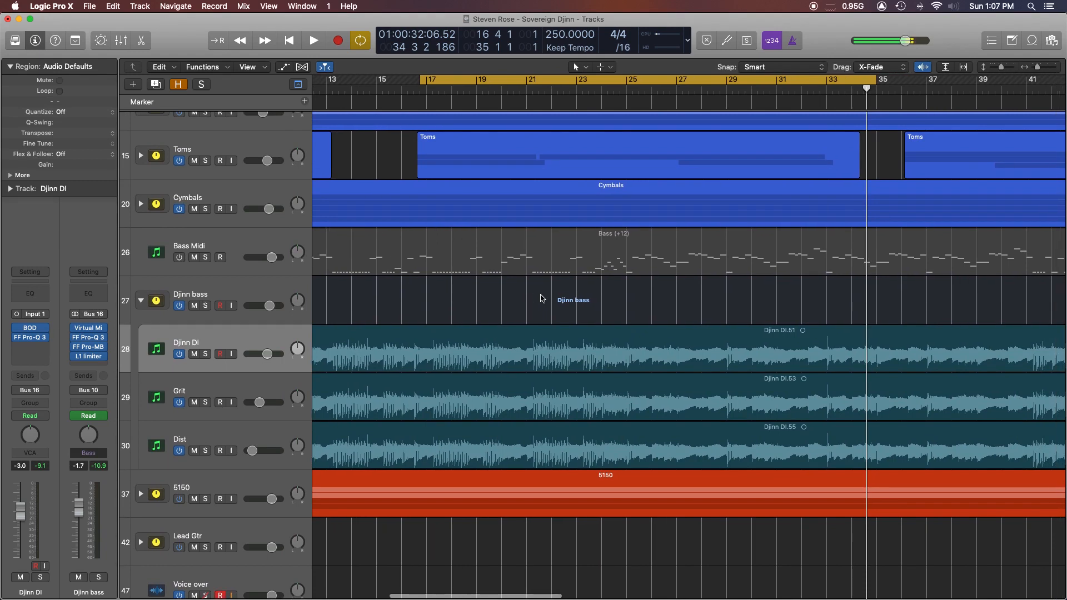
{"action": "scroll", "coordinate": [542, 299], "scroll_direction": "left", "scroll_amount": 1}
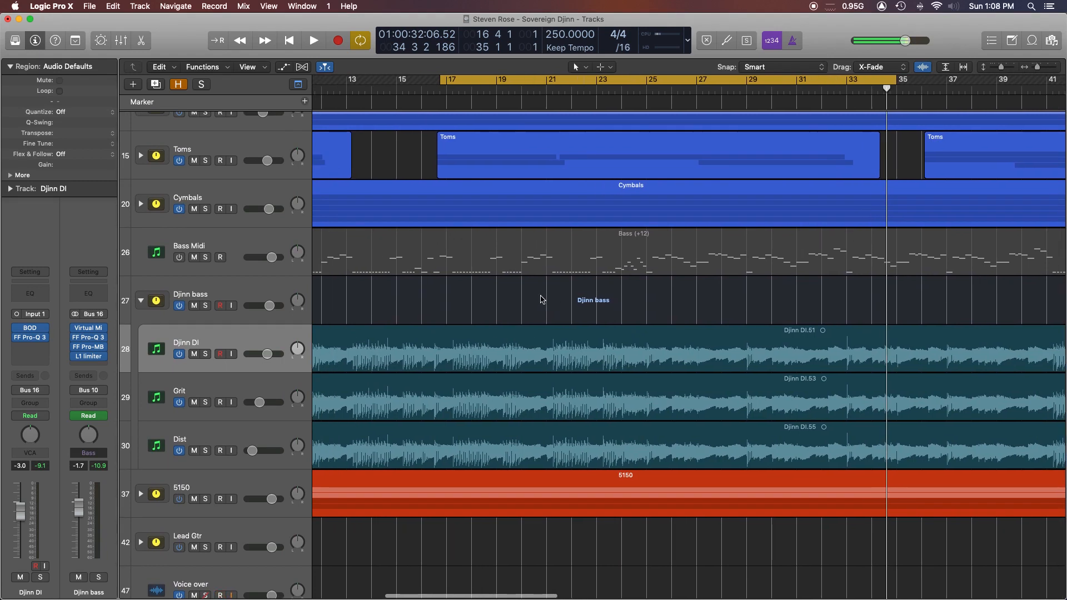